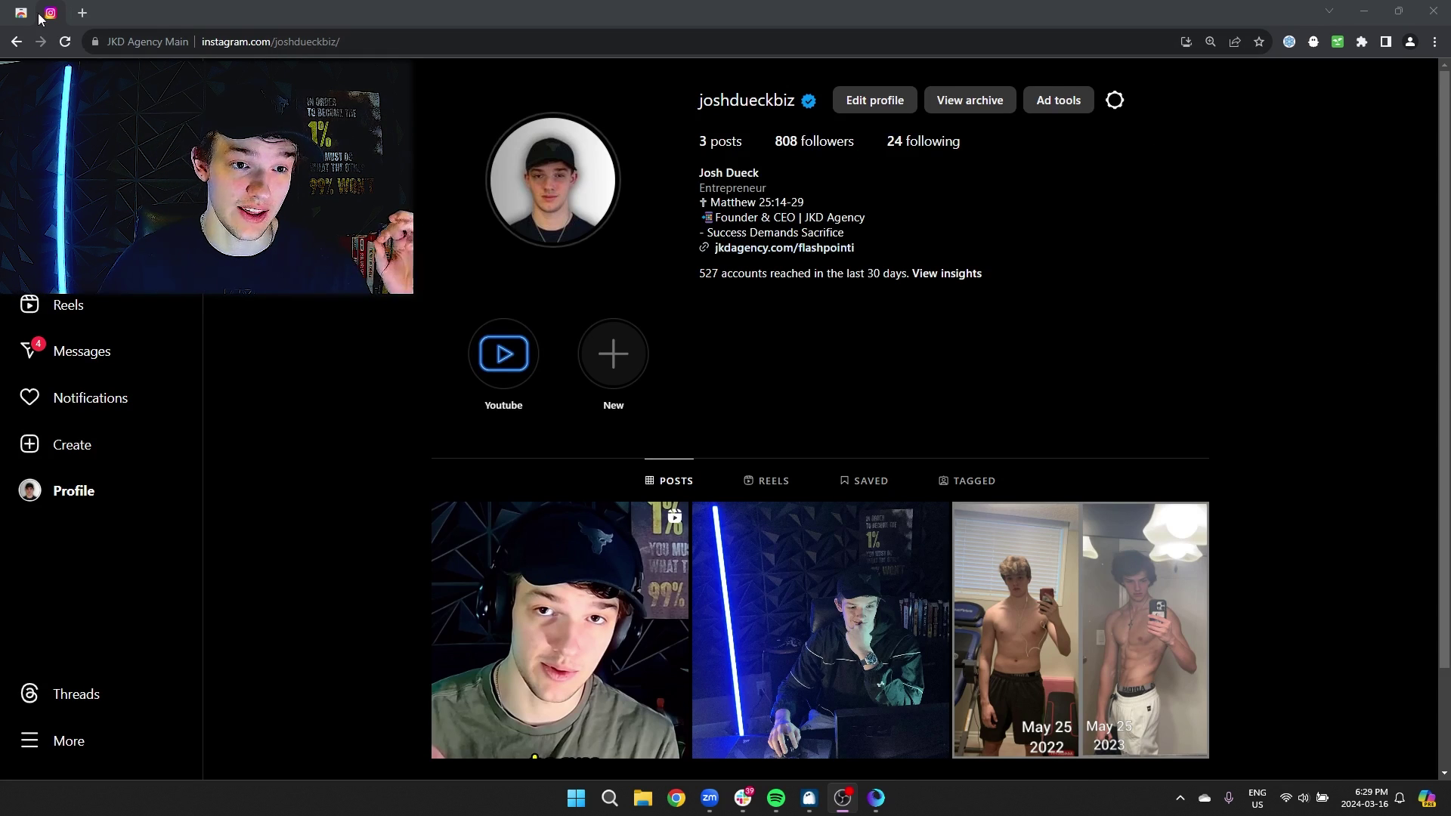
Bring the Chrome Web Store page for Growman: IG Email Extractor into view
click(11, 23)
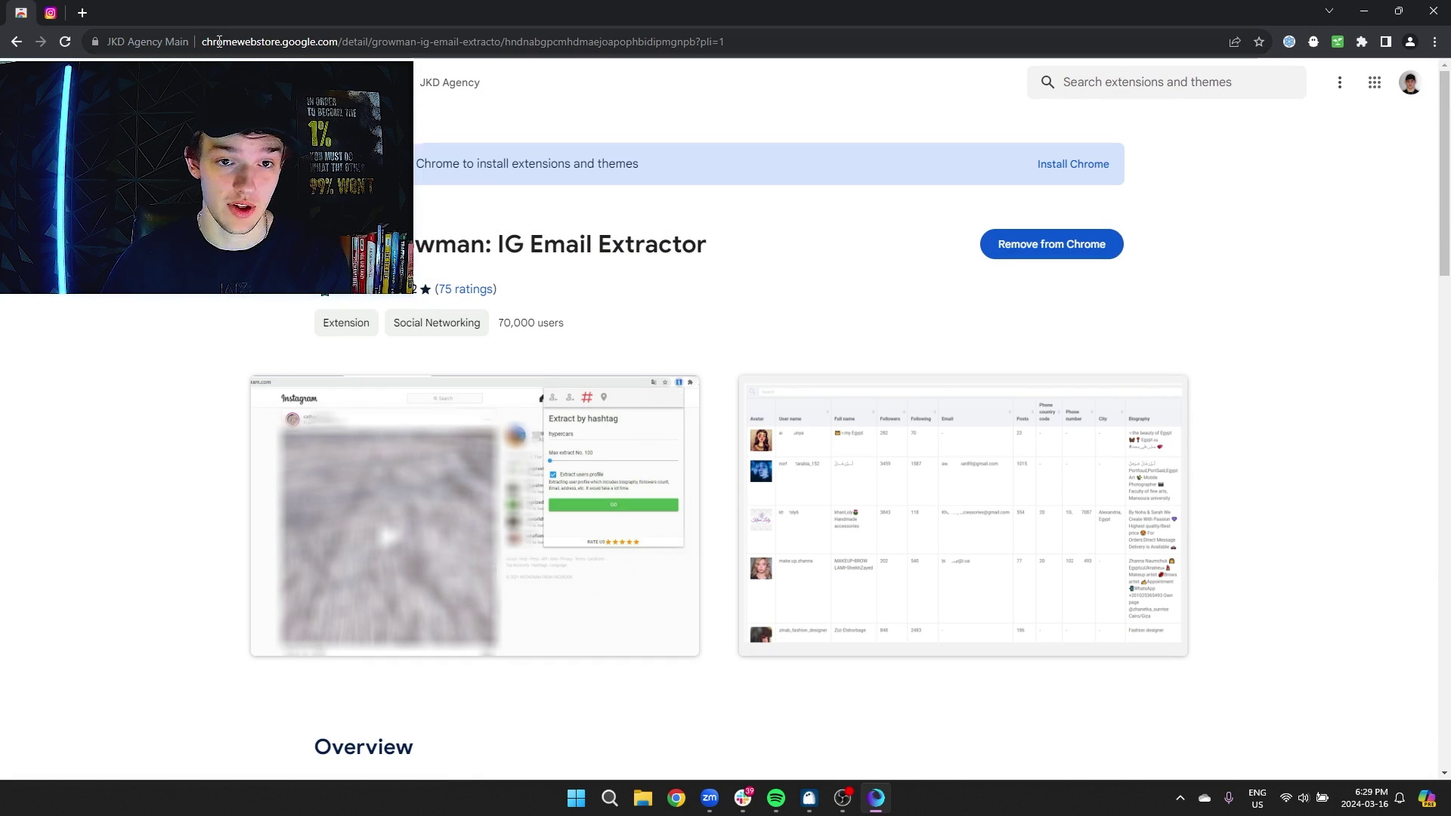
Open the Growman extension panel from the browser toolbar
click(777, 34)
click(860, 36)
click(21, 12)
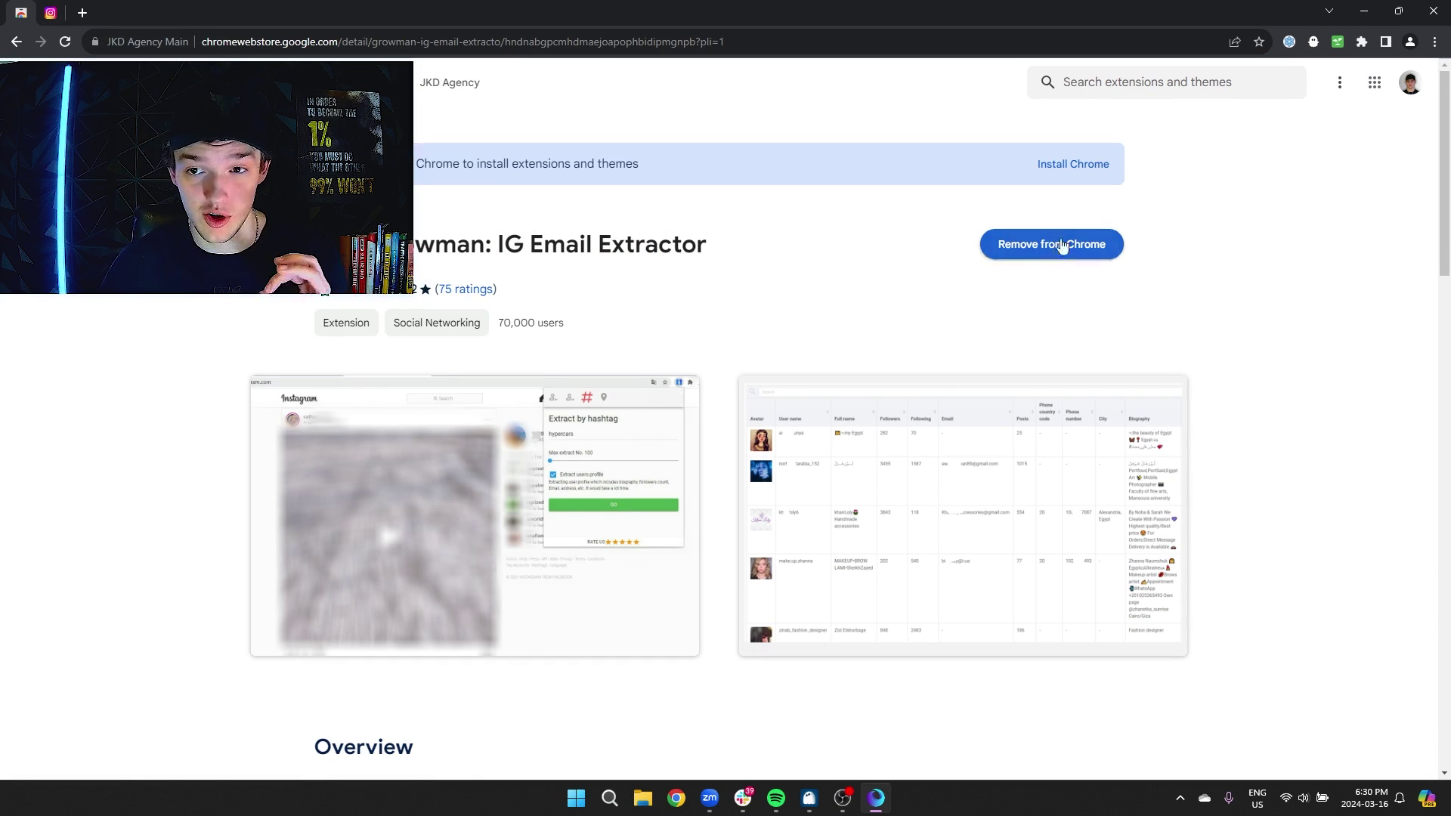
click(1339, 42)
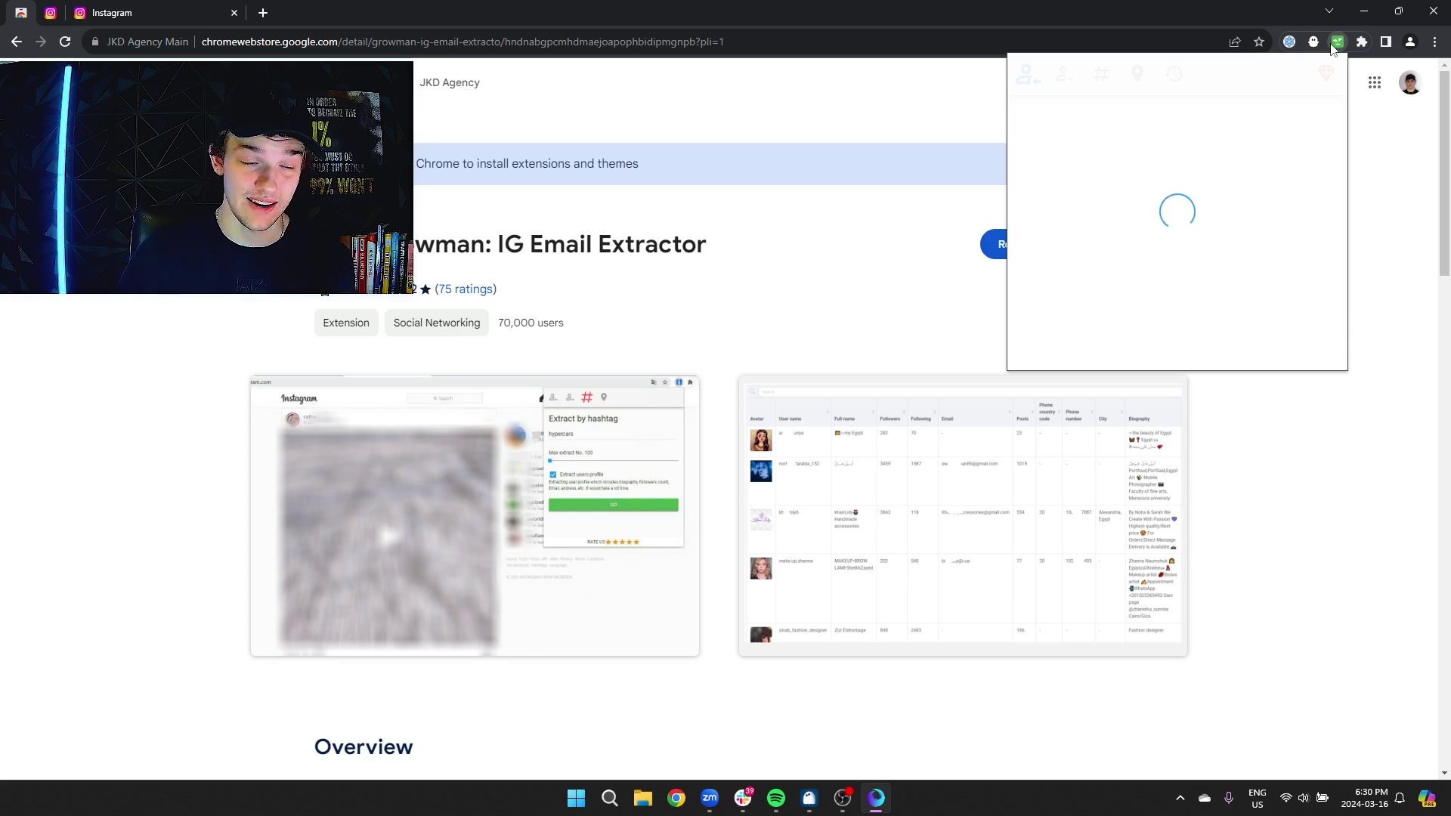
Return to the Instagram profile, close the extra Instagram tab, and start a new tab
click(131, 12)
click(234, 13)
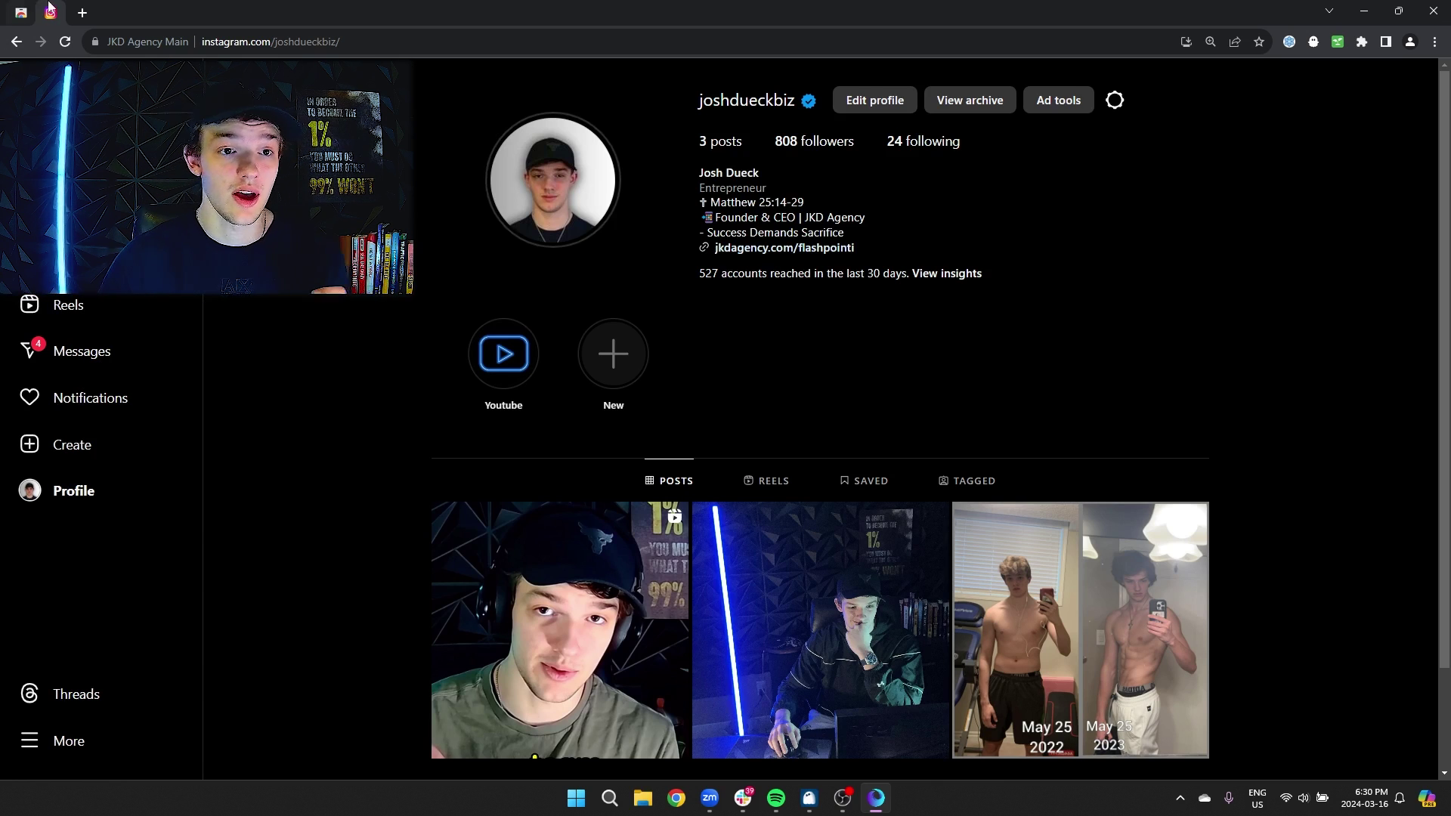
click(82, 13)
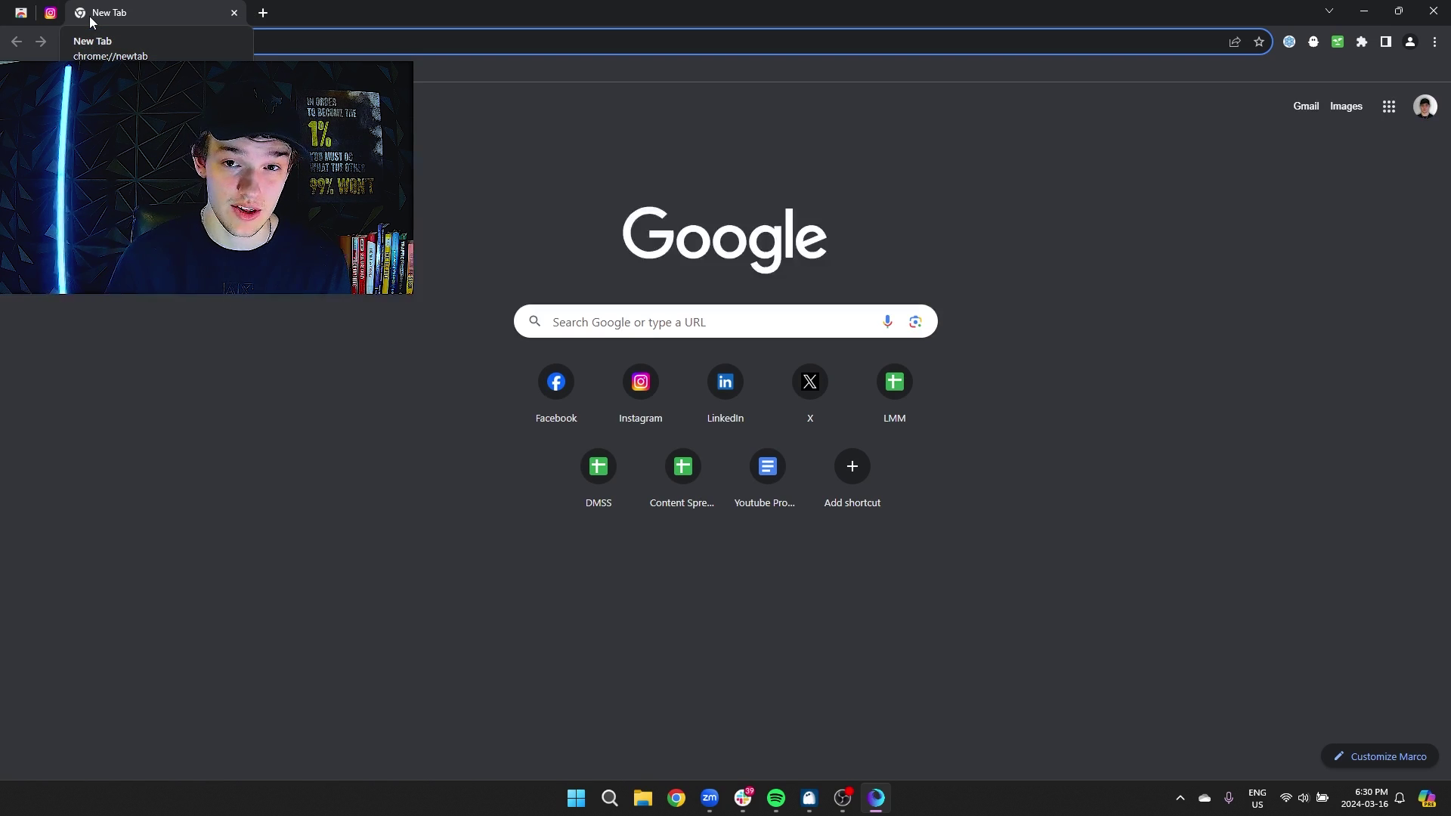
Search Google for 'business coach for contractors on Instagram'
text(cons)
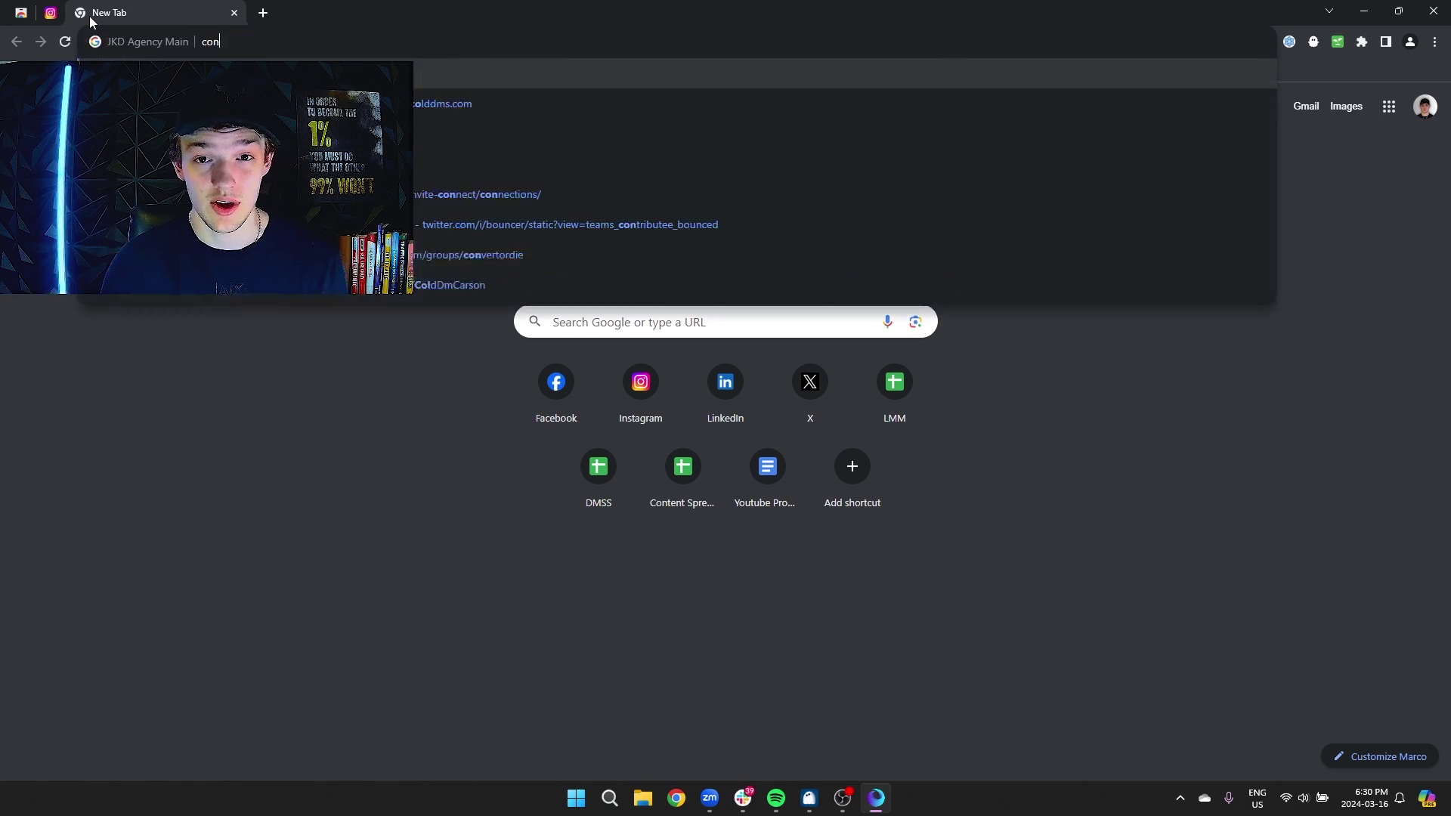
key(BackSpace)
key(BackSpace)
key(BackSpace)
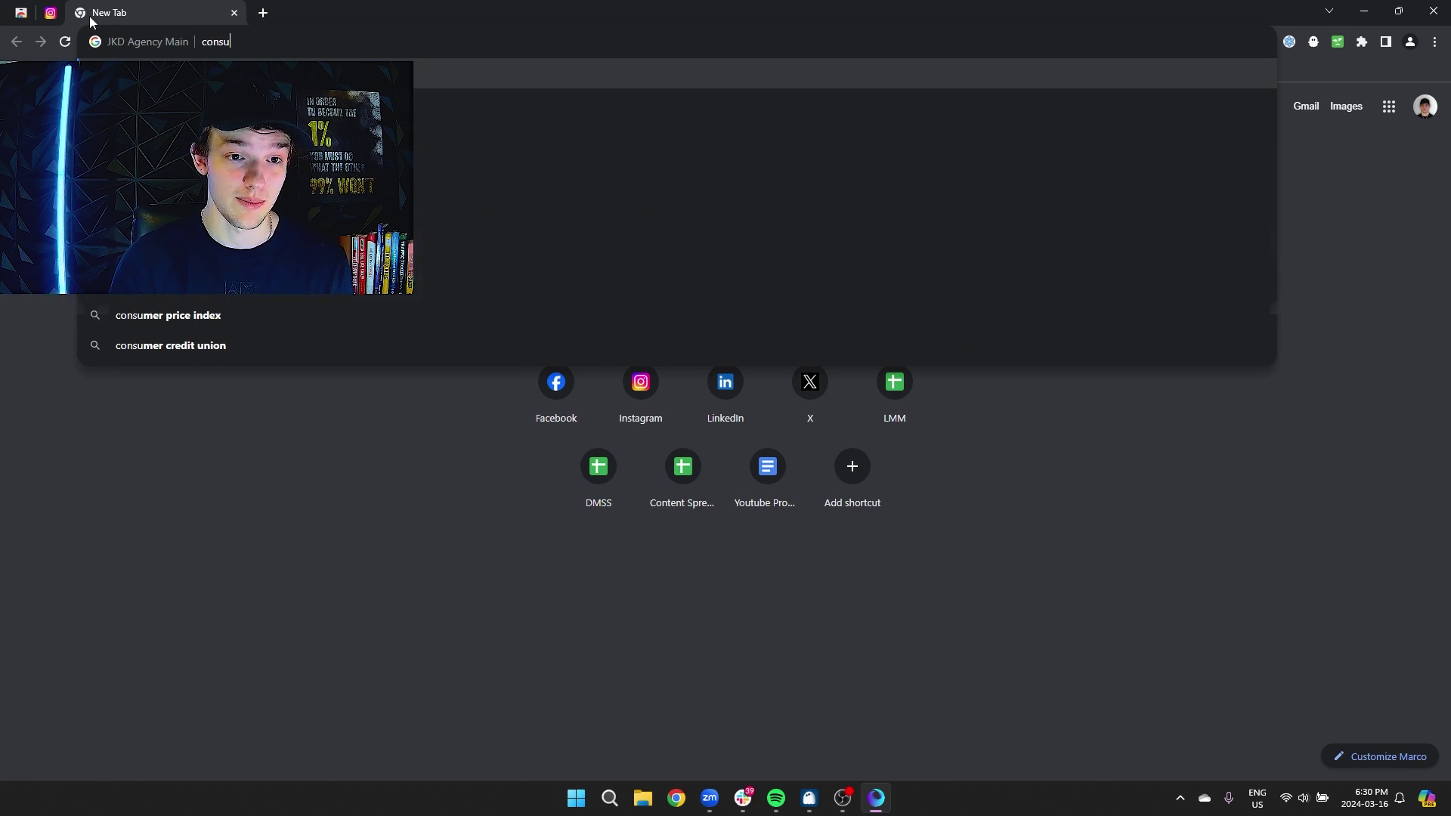
key(BackSpace)
text(business coach fopr)
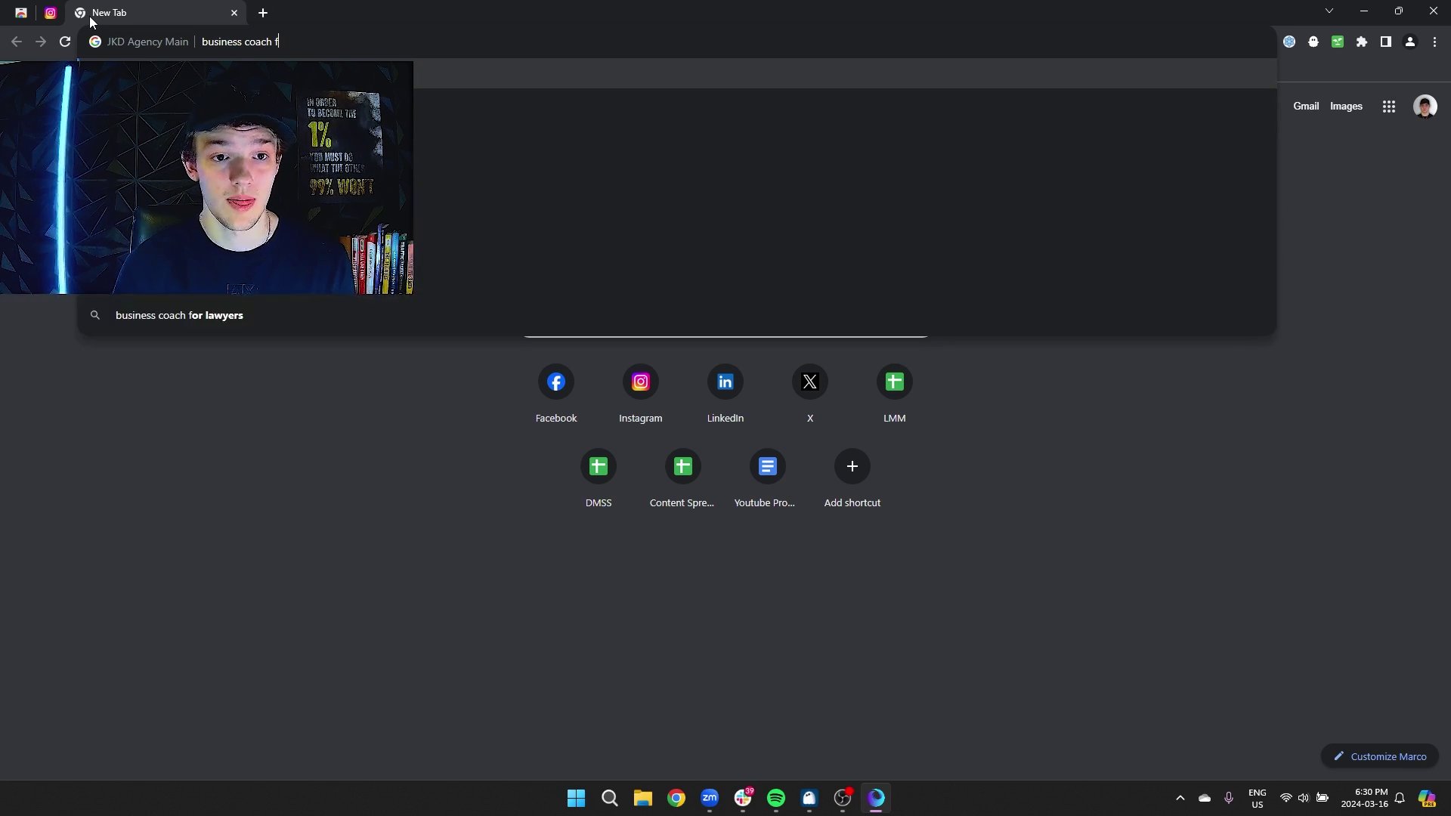
key(BackSpace)
key(BackSpace)
text(r )
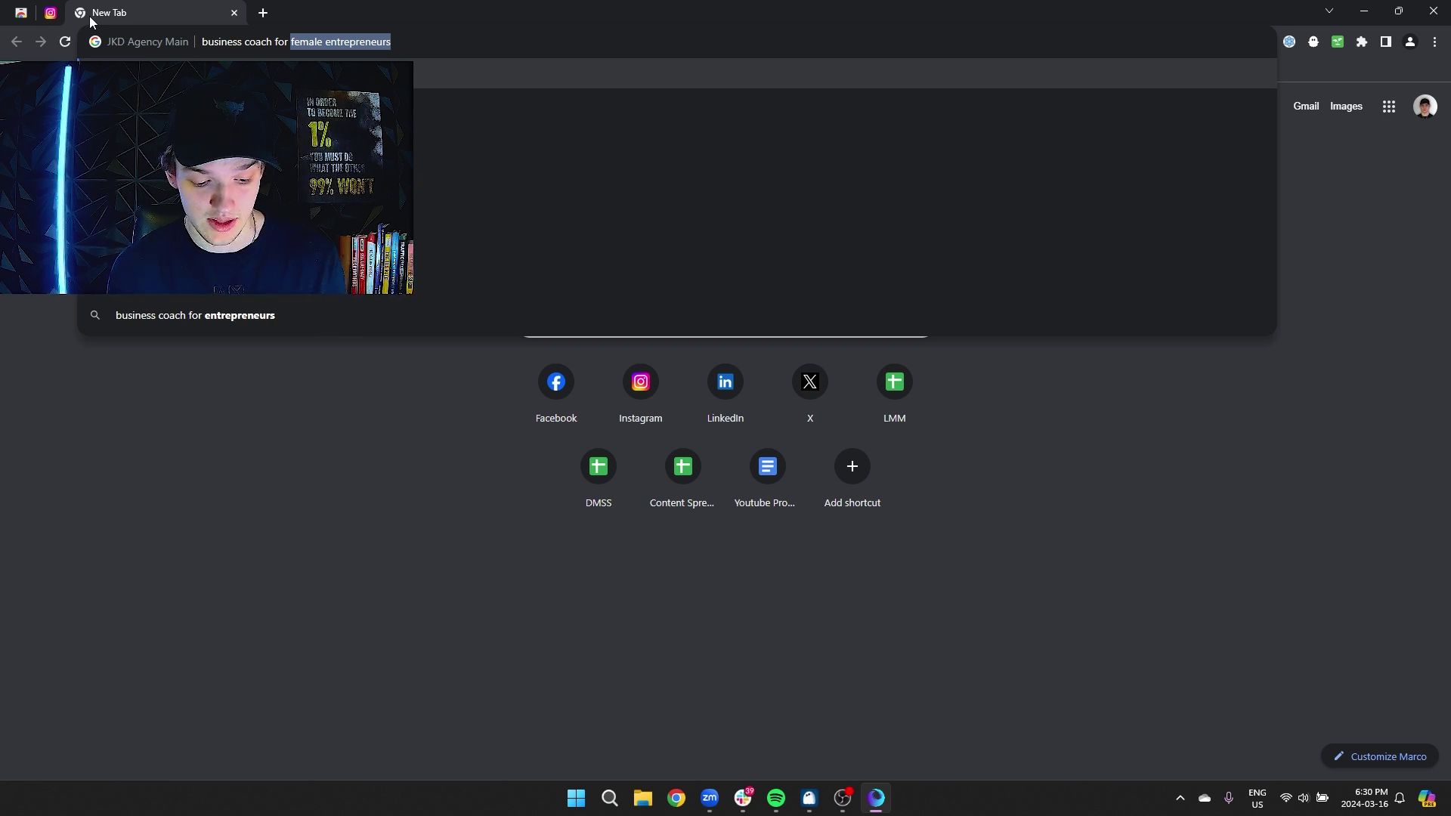
text(con)
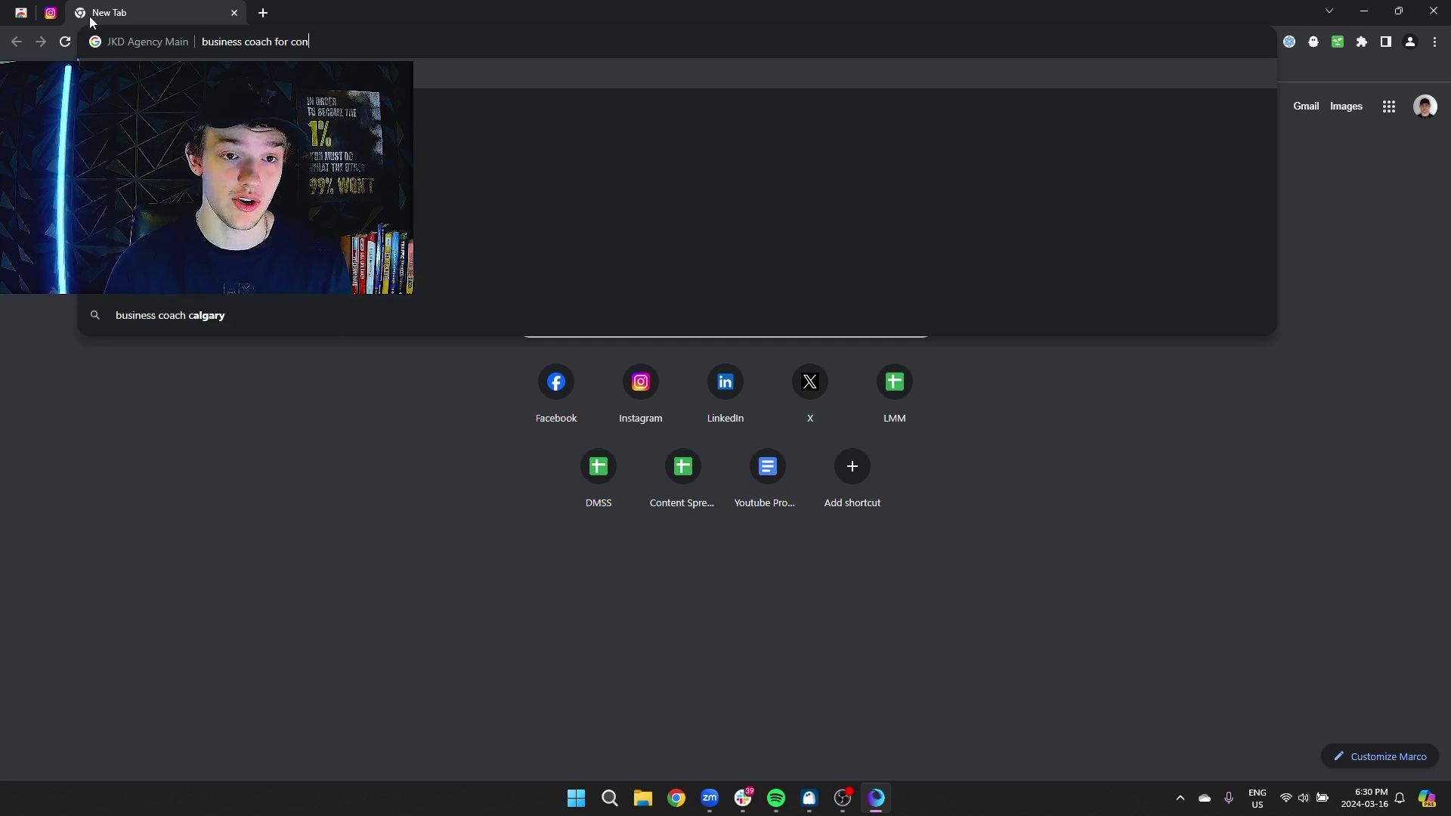
text(tractors )
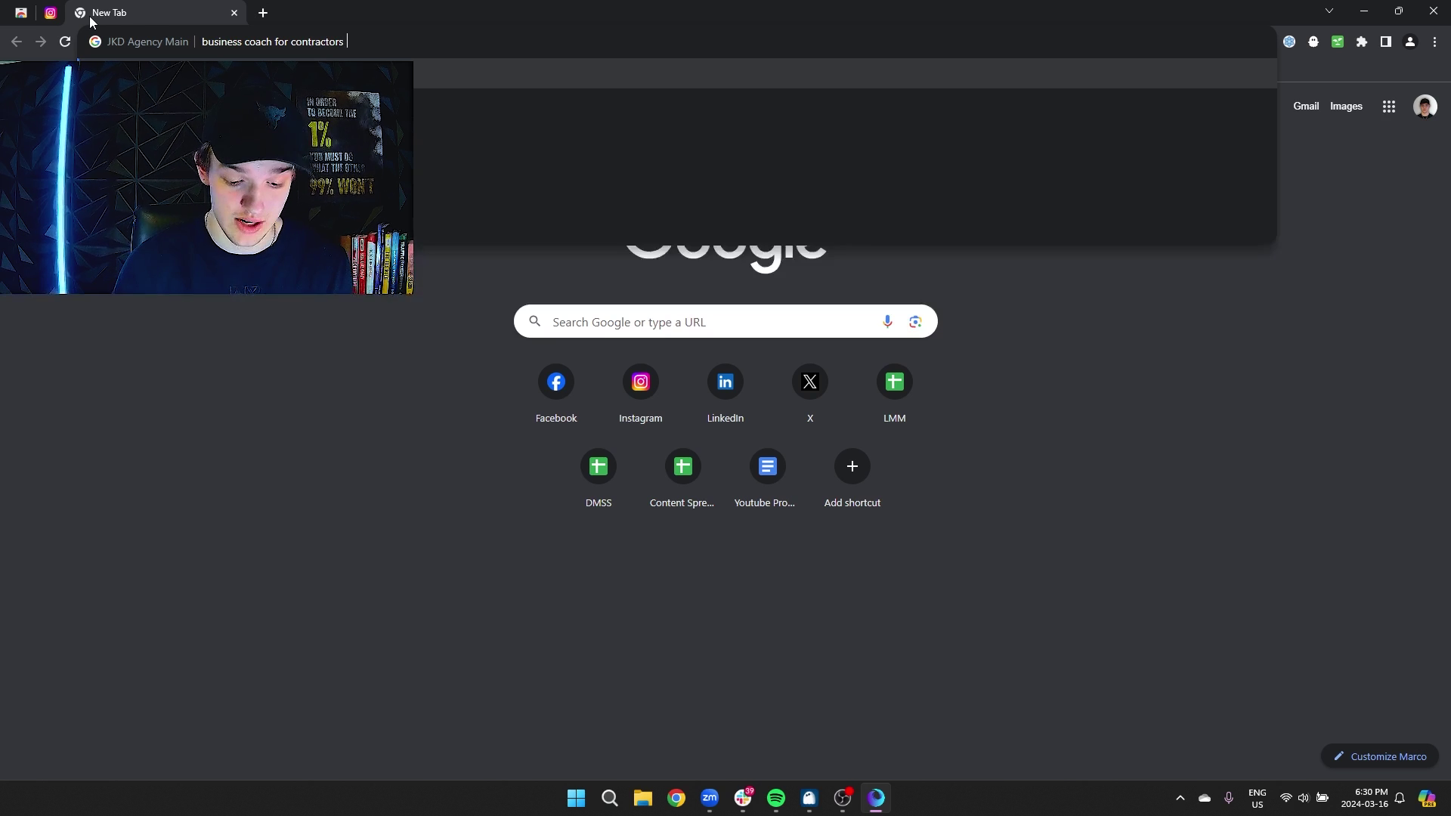
text(on Instagram)
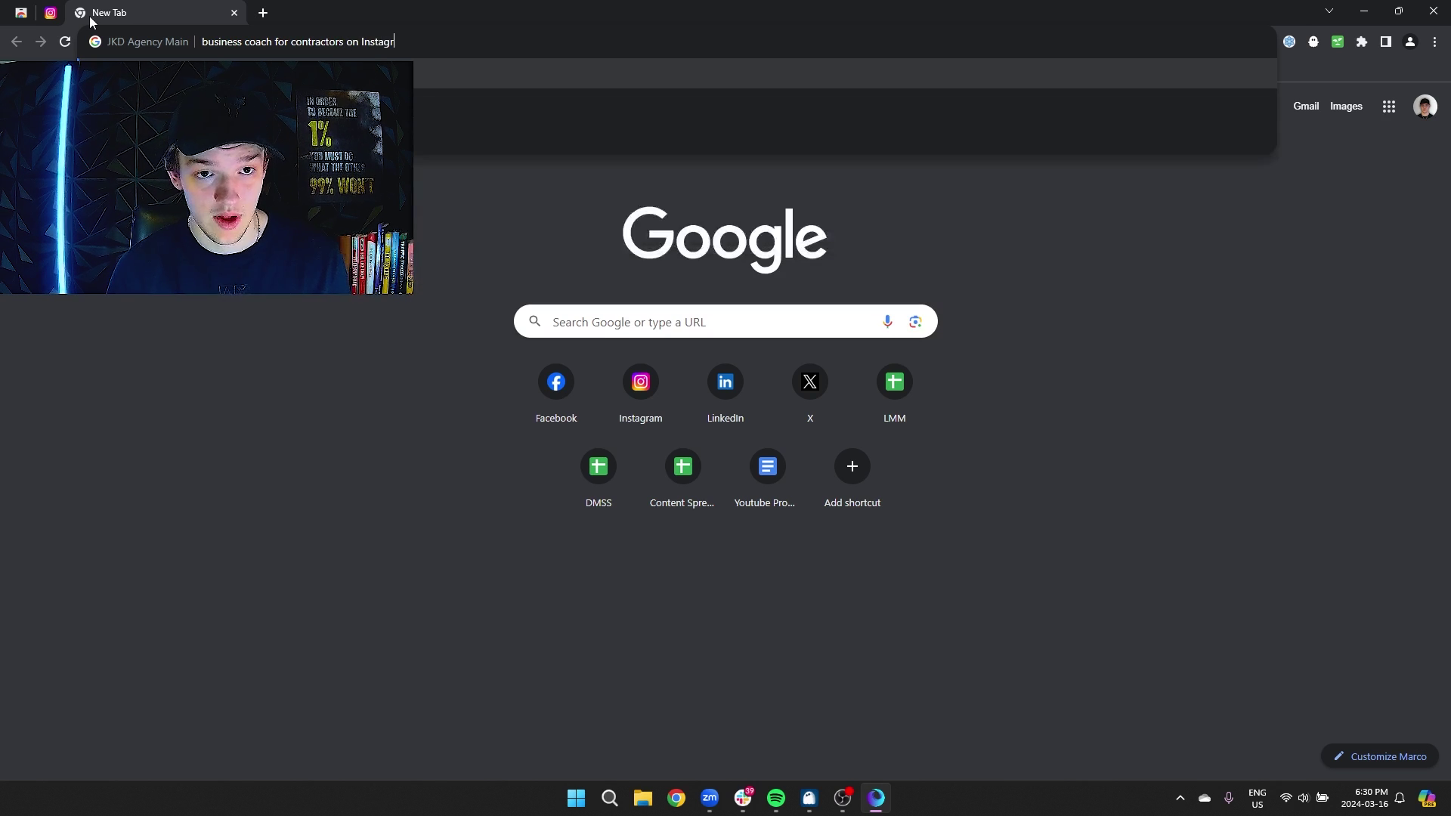
key(Return)
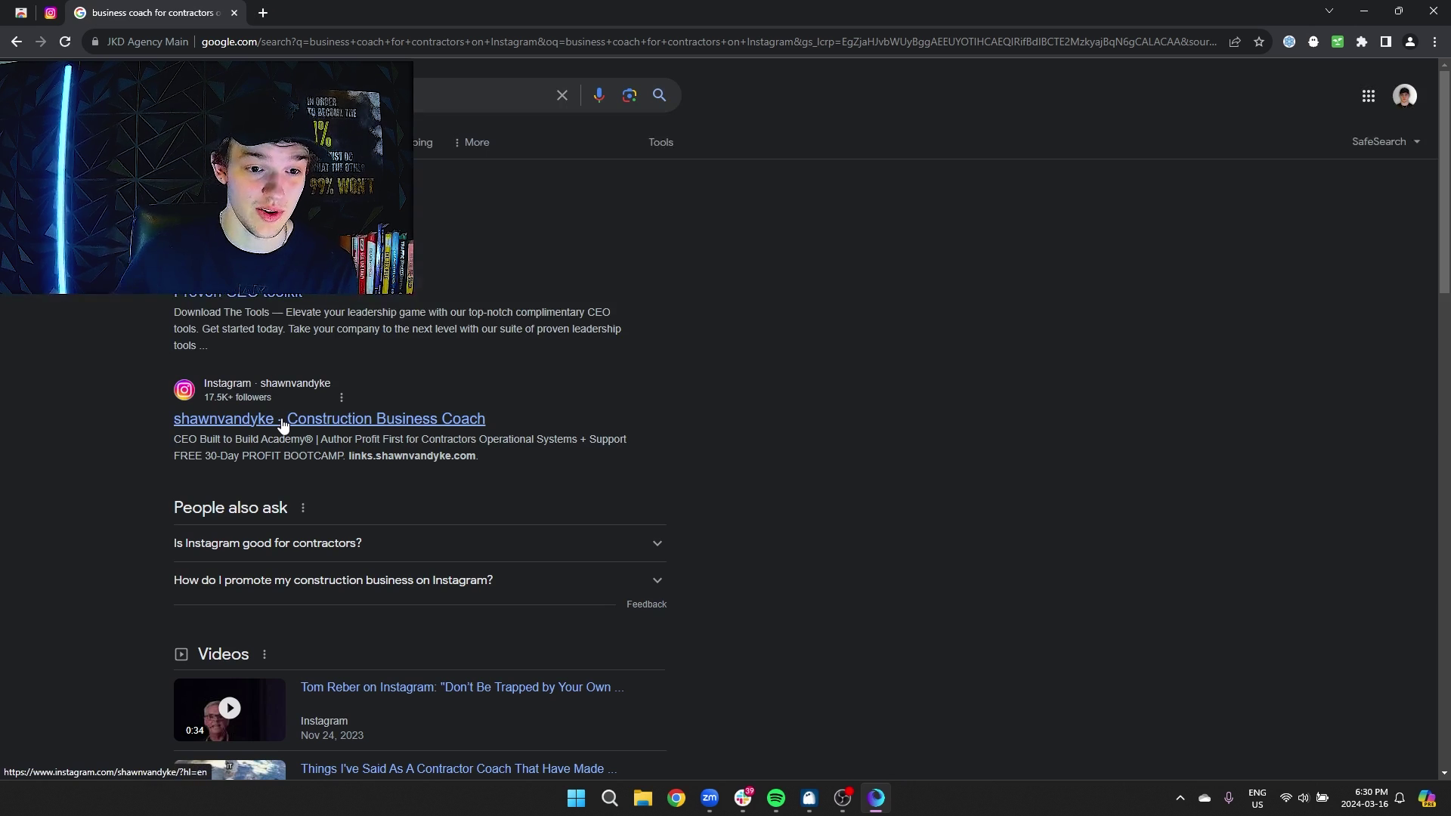
Open the shawnvandyke Construction Business Coach profile in a new tab and bring up Growman
right_click(282, 426)
click(384, 429)
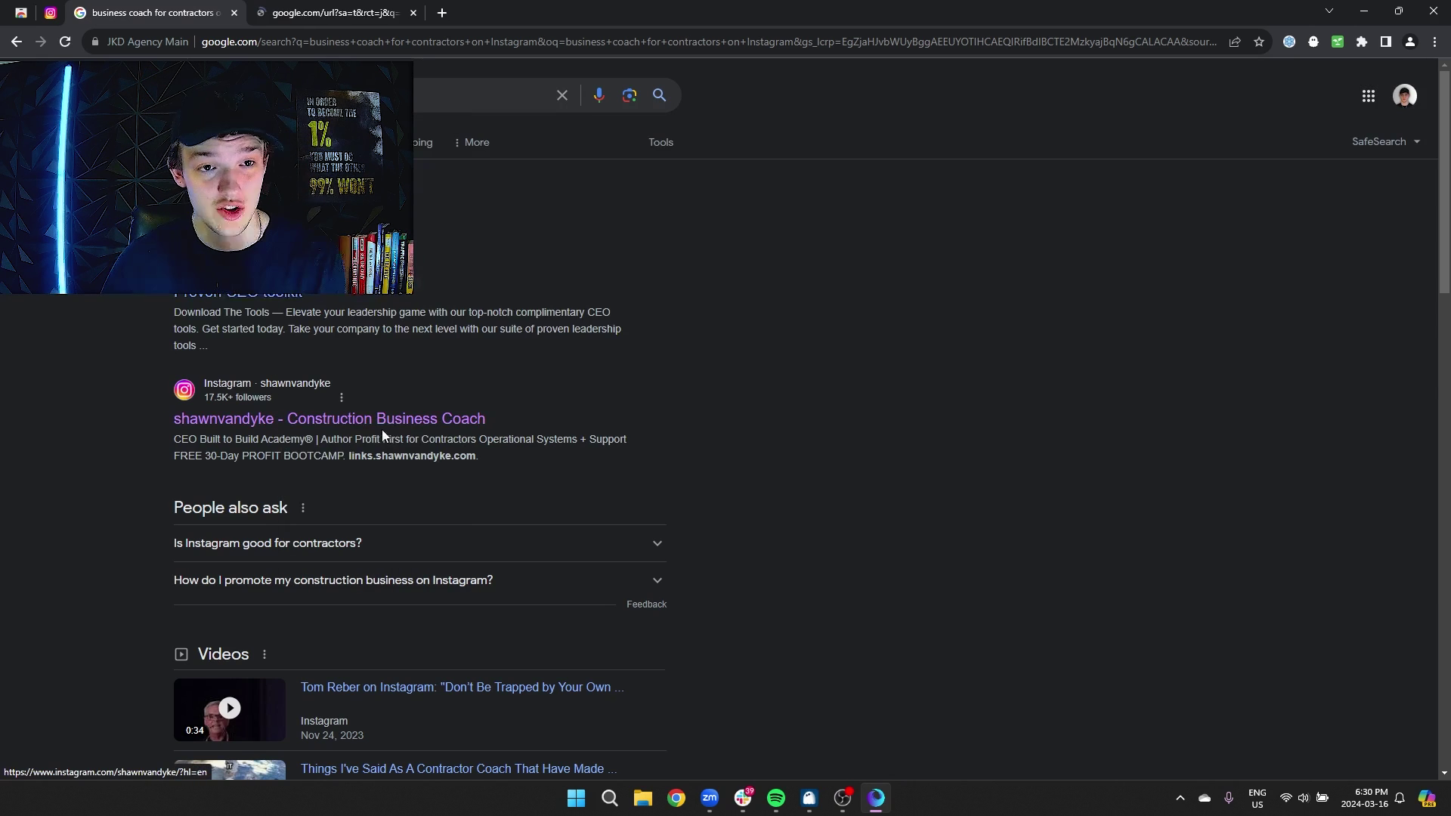
click(331, 15)
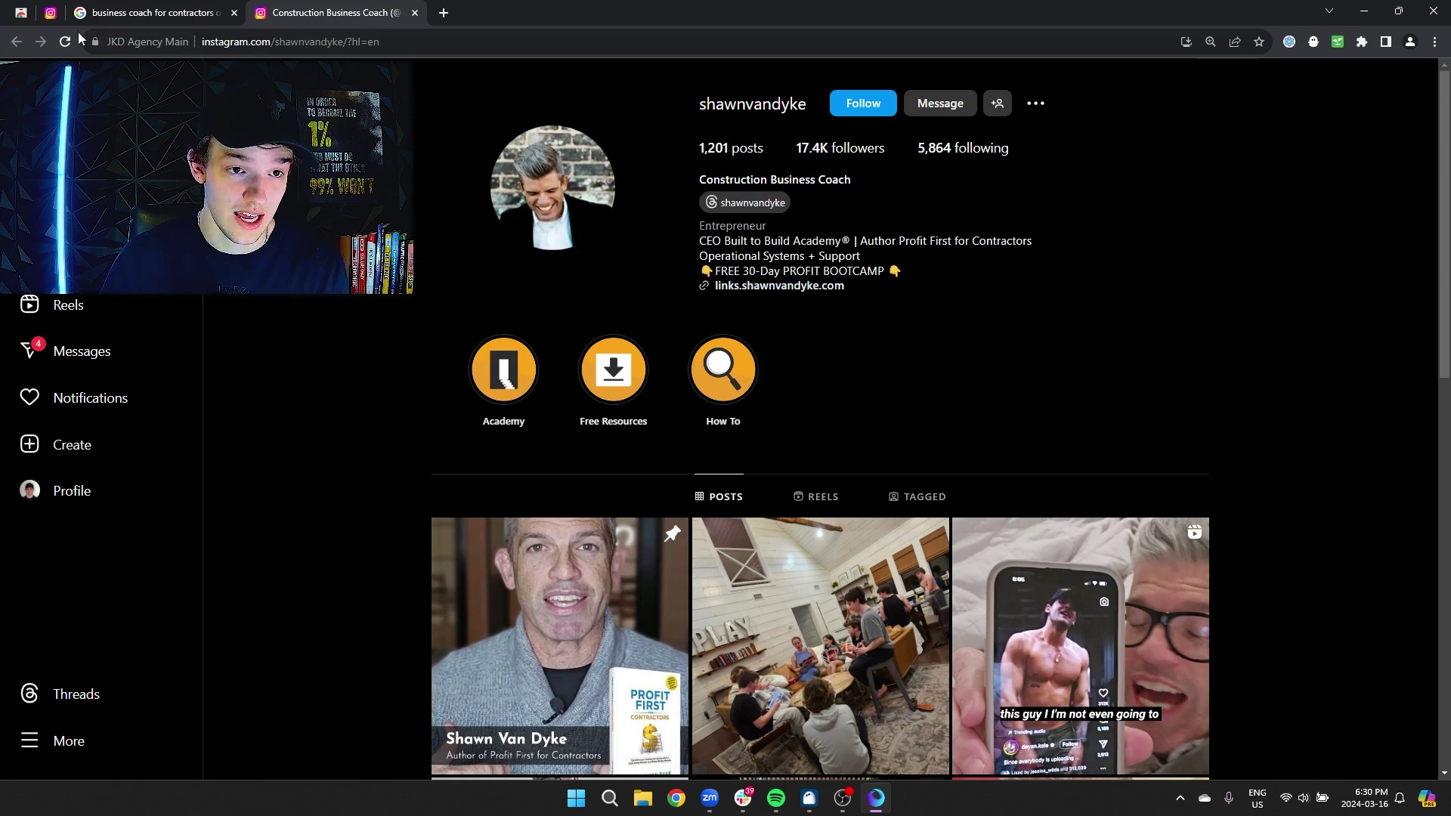
click(584, 32)
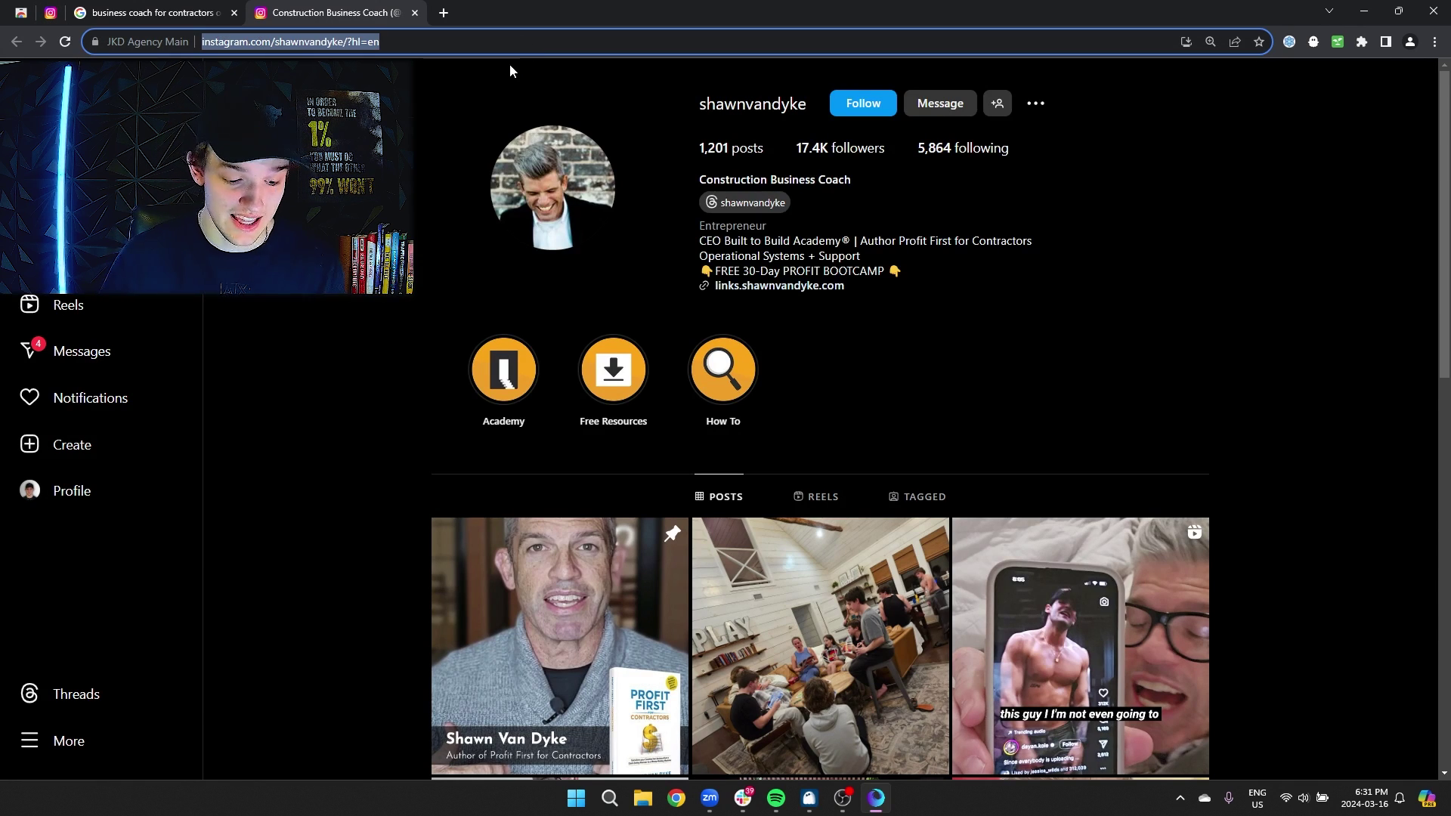
click(1337, 42)
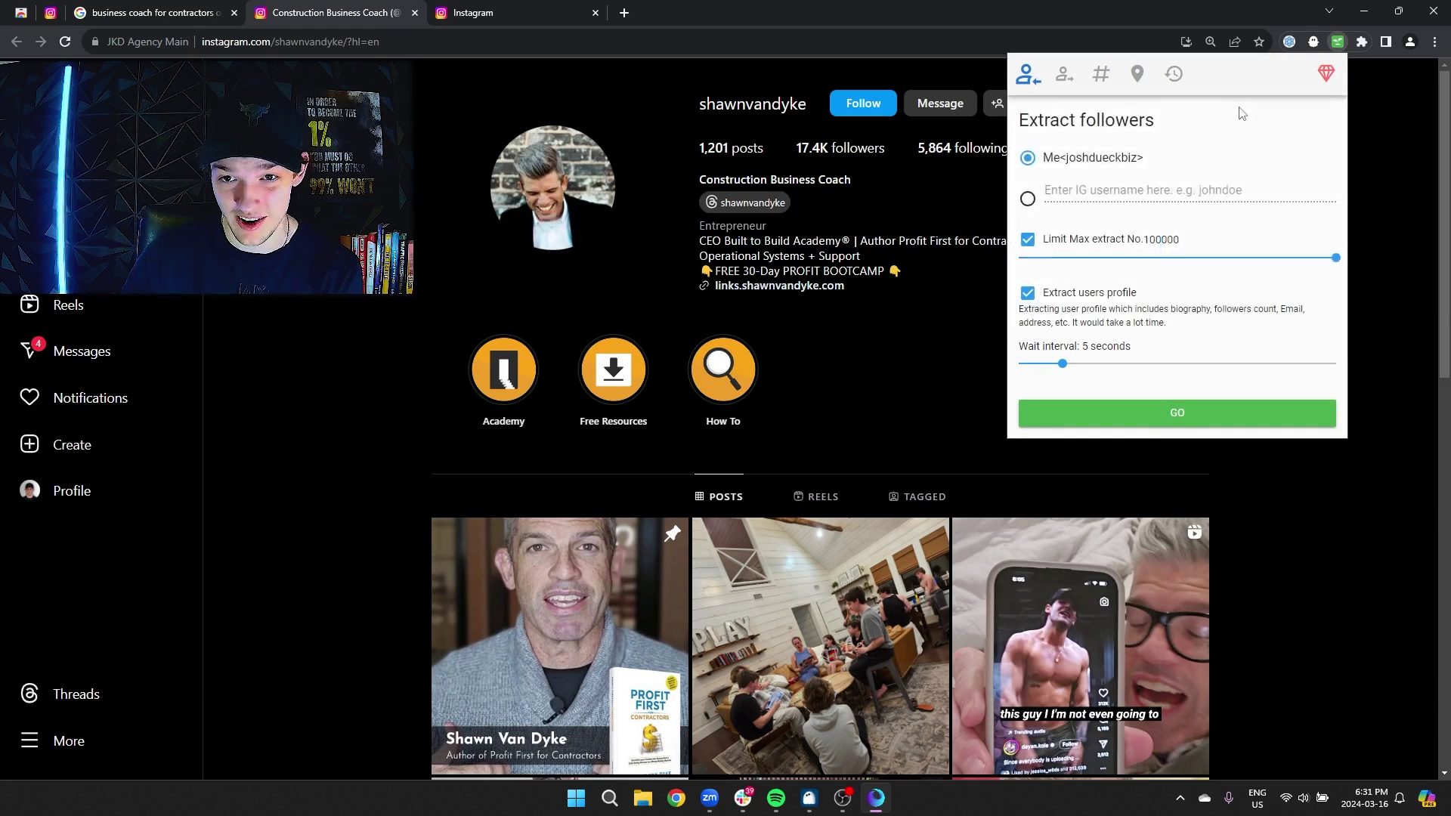
Copy the shawnvandyke username from the profile page
click(1069, 192)
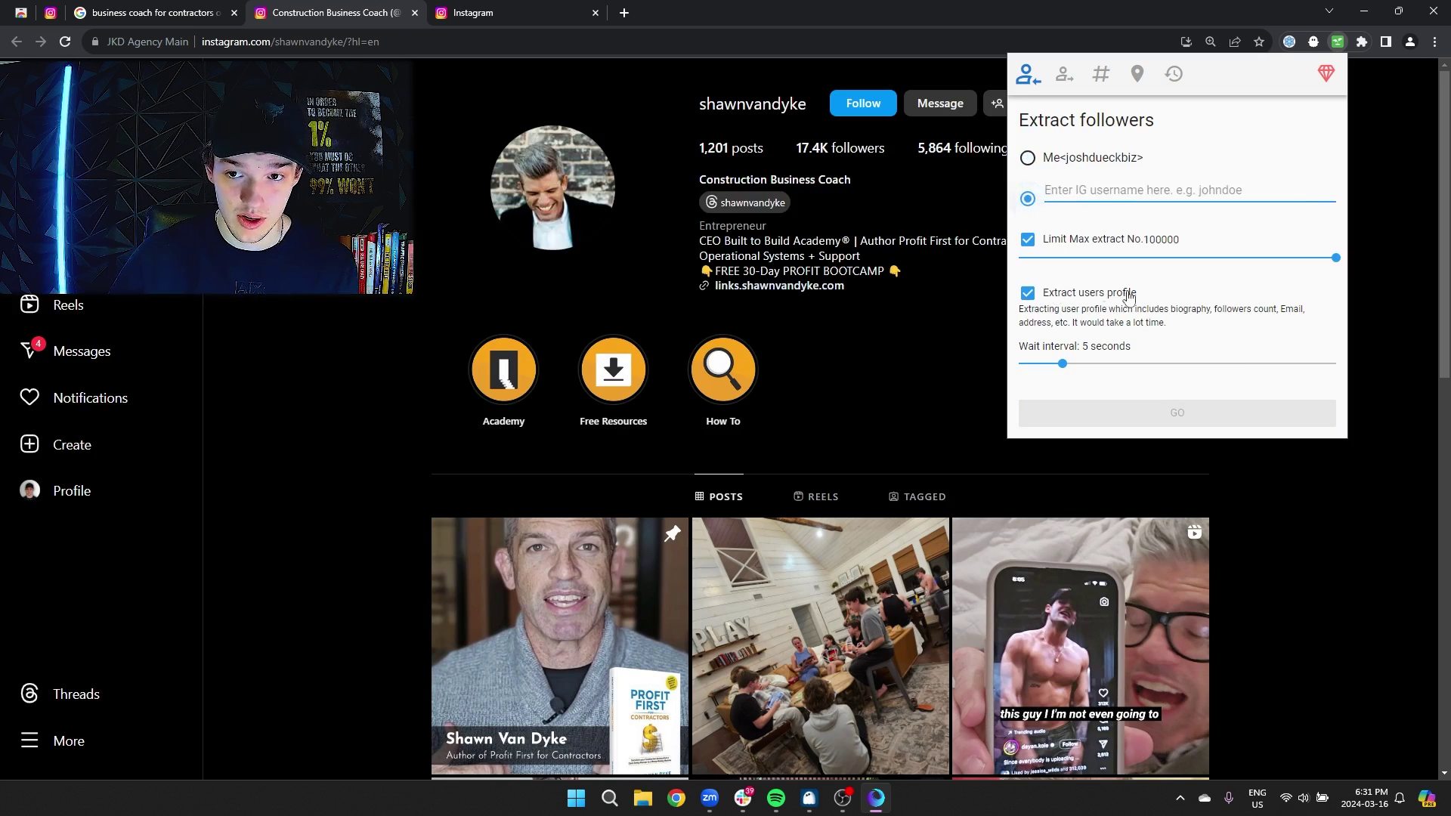
mouse_move(697, 104)
mouse_down()
mouse_move(816, 114)
mouse_move(688, 109)
mouse_up()
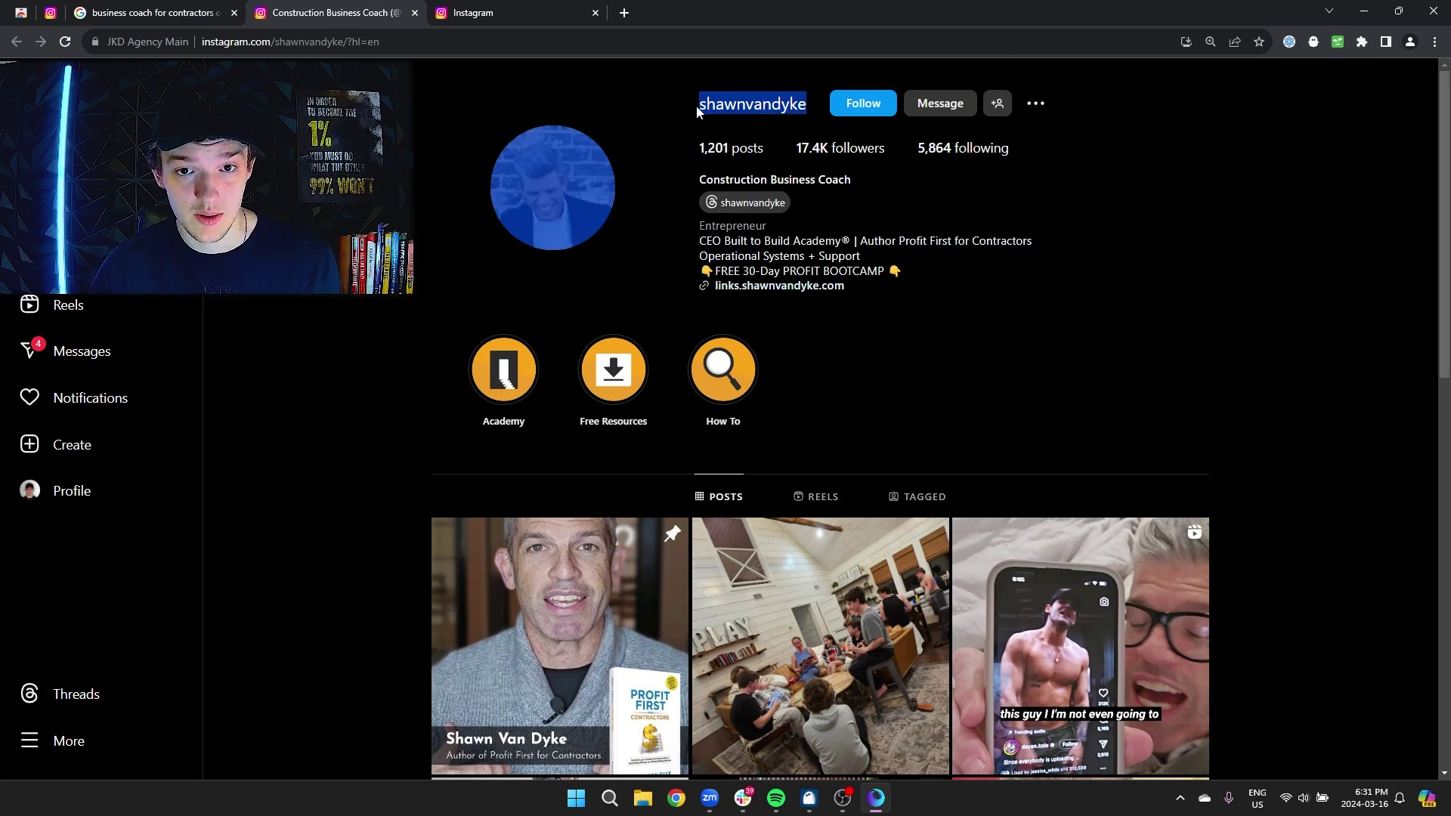
click(727, 121)
right_click(724, 106)
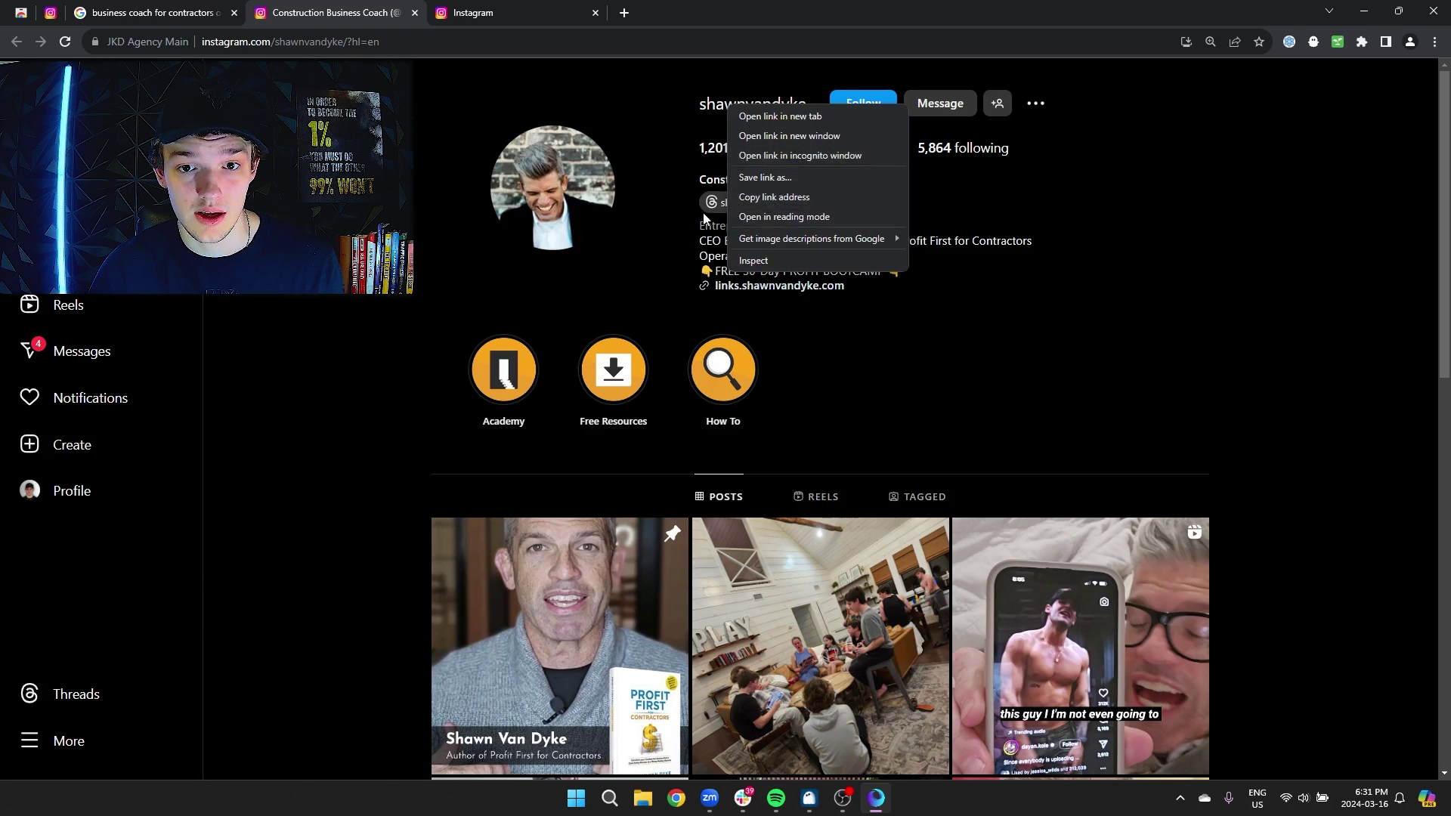
click(693, 111)
double_click(693, 111)
key(ctrl+c)
Point Growman at shawnvandyke's followers and lower the max extract limit to 750
click(1338, 42)
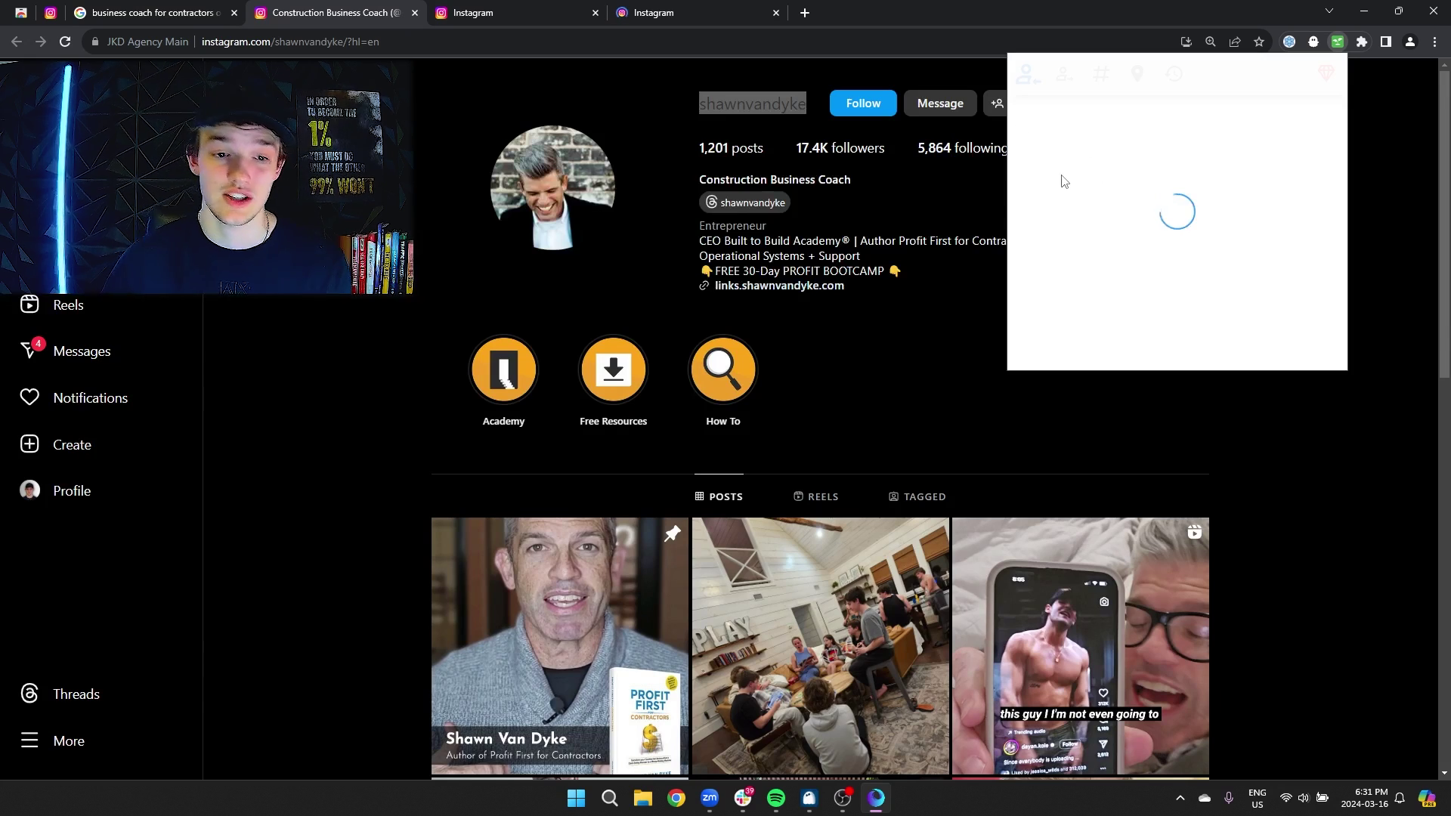
click(1029, 199)
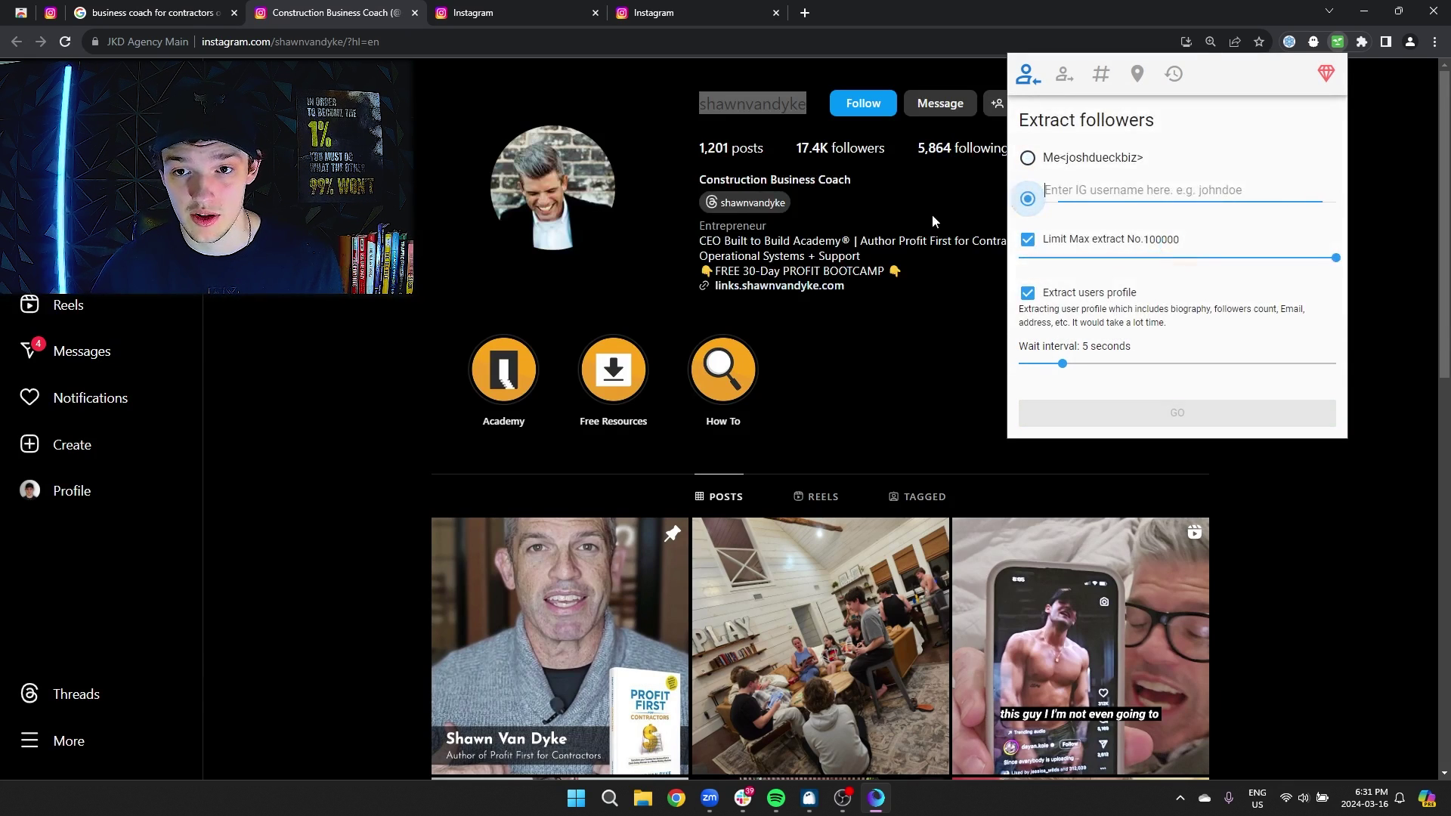
key(ctrl+v)
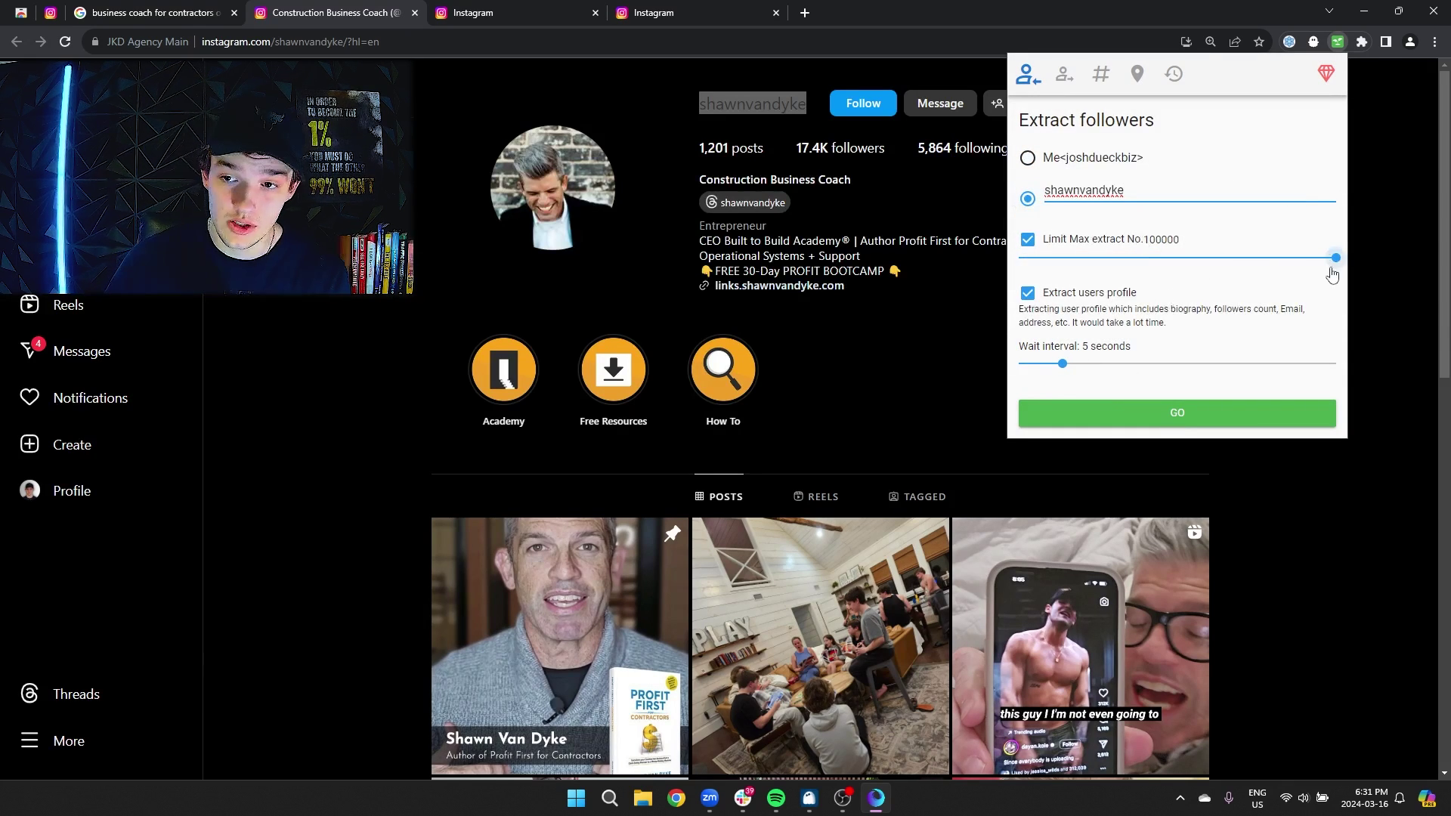
drag(1337, 258, 1025, 276)
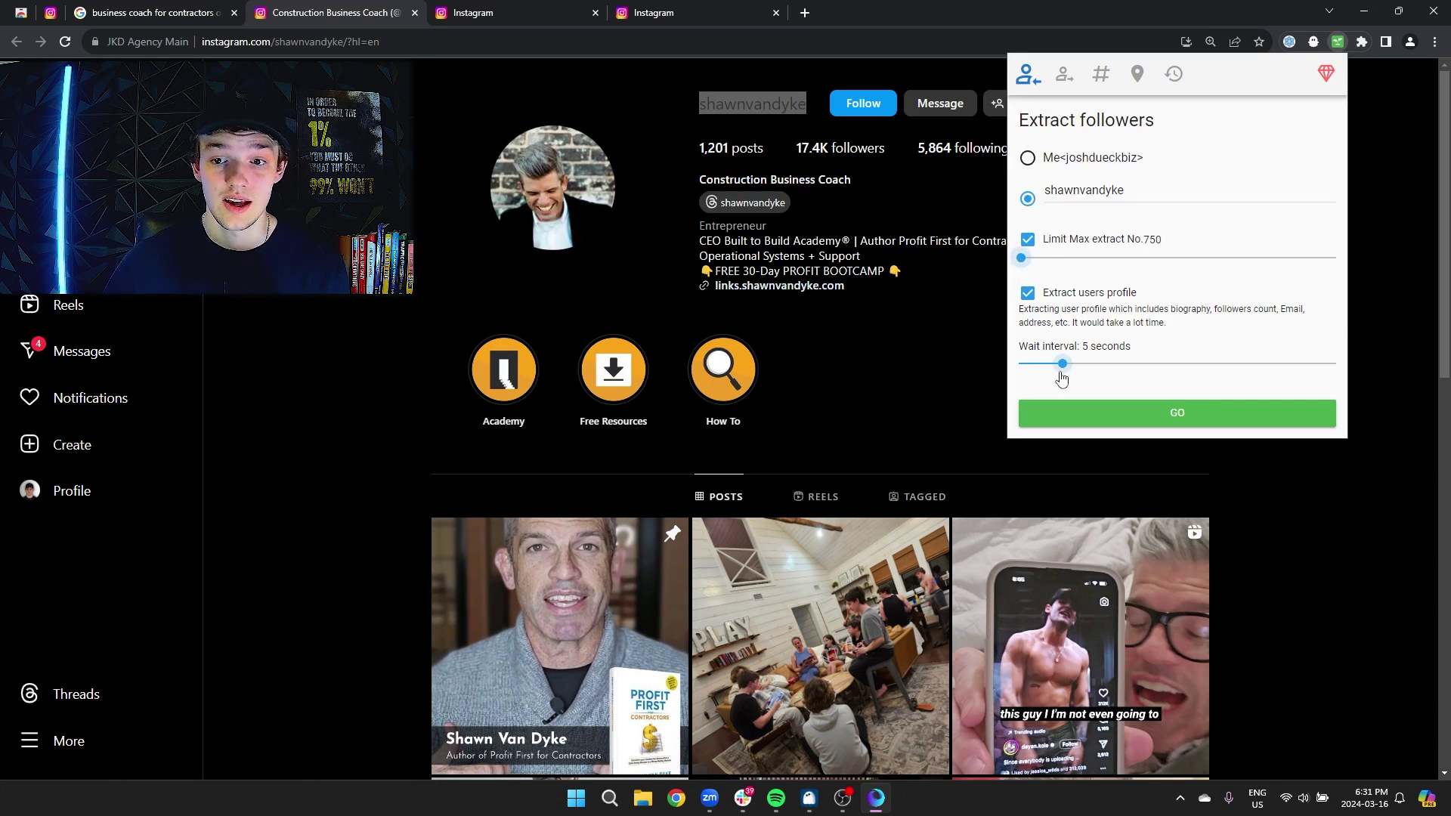
Set the wait interval to 30 seconds, the extract limit to 300, and view the Pro plan comparison
drag(1063, 364, 1337, 364)
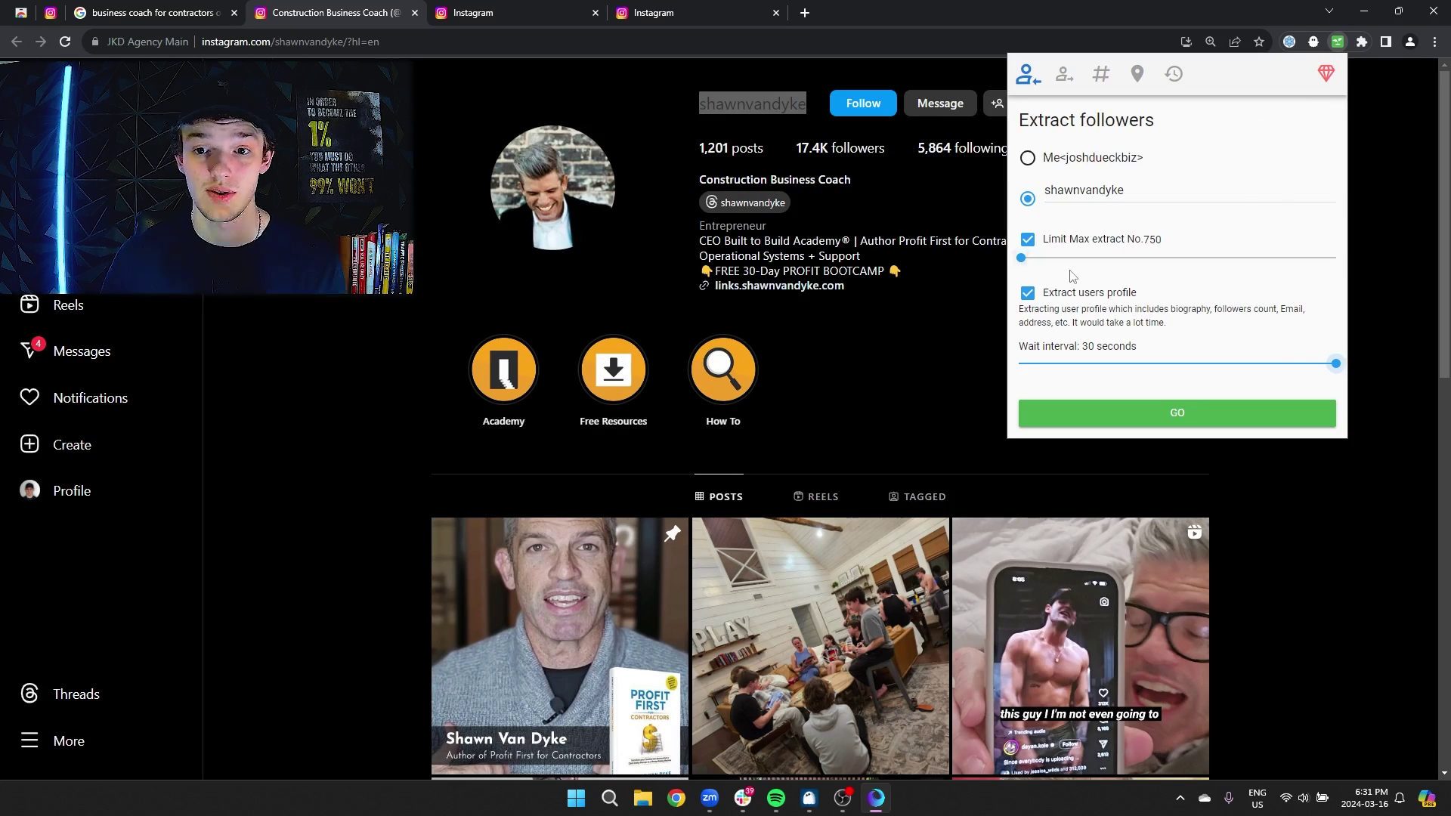
drag(1164, 247, 1139, 242)
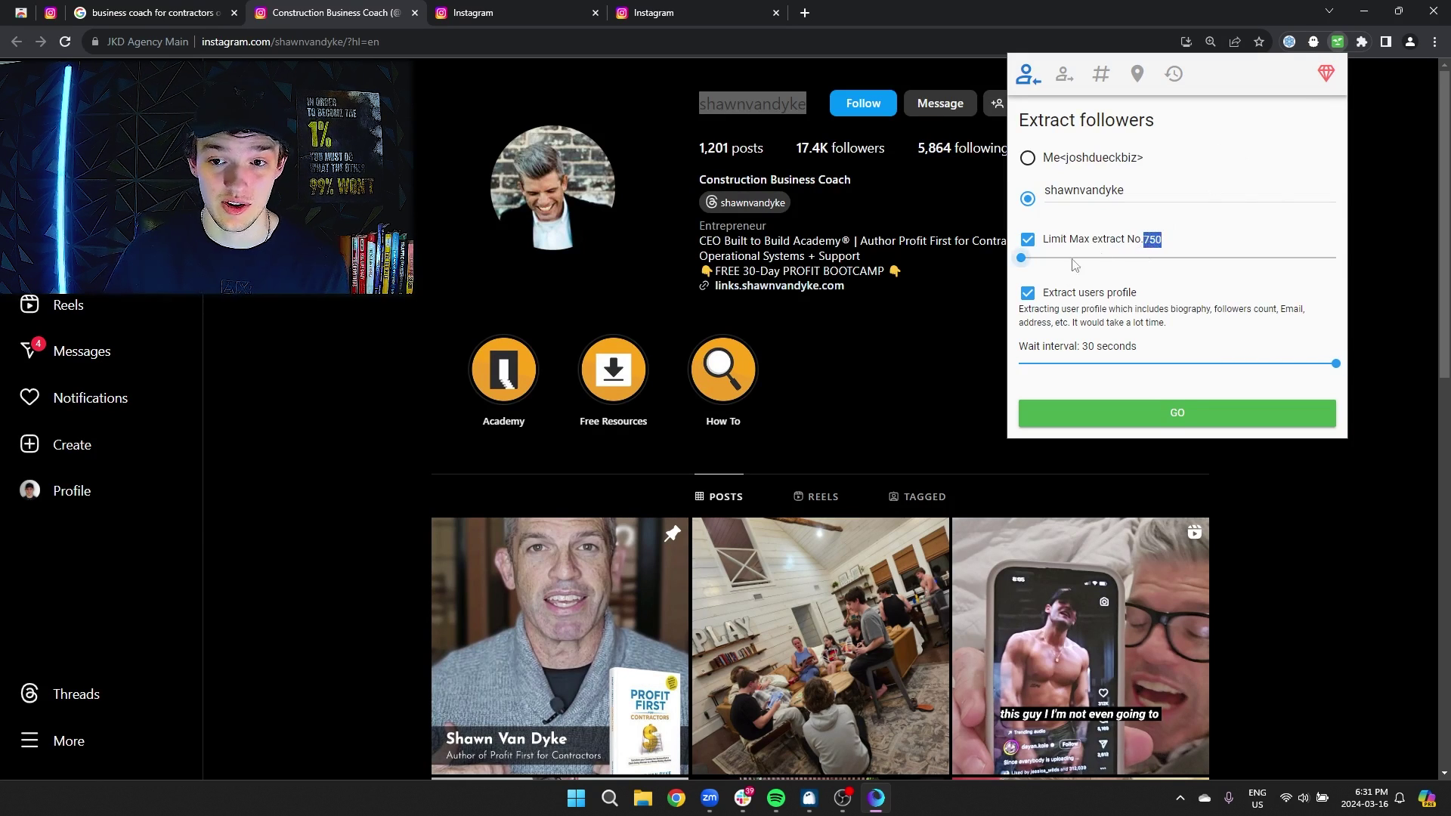
click(1022, 259)
drag(1024, 261, 1023, 259)
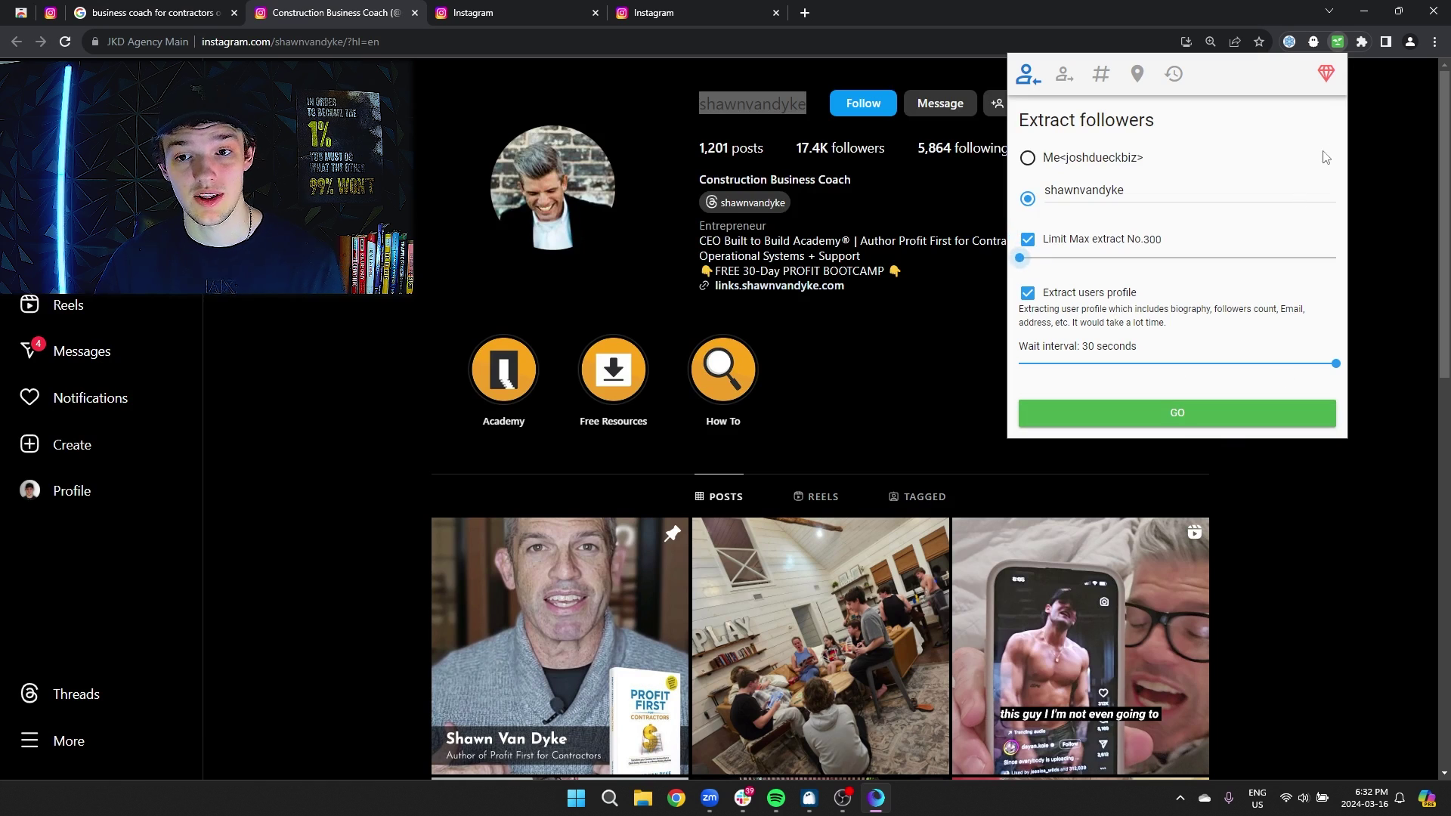
click(1327, 73)
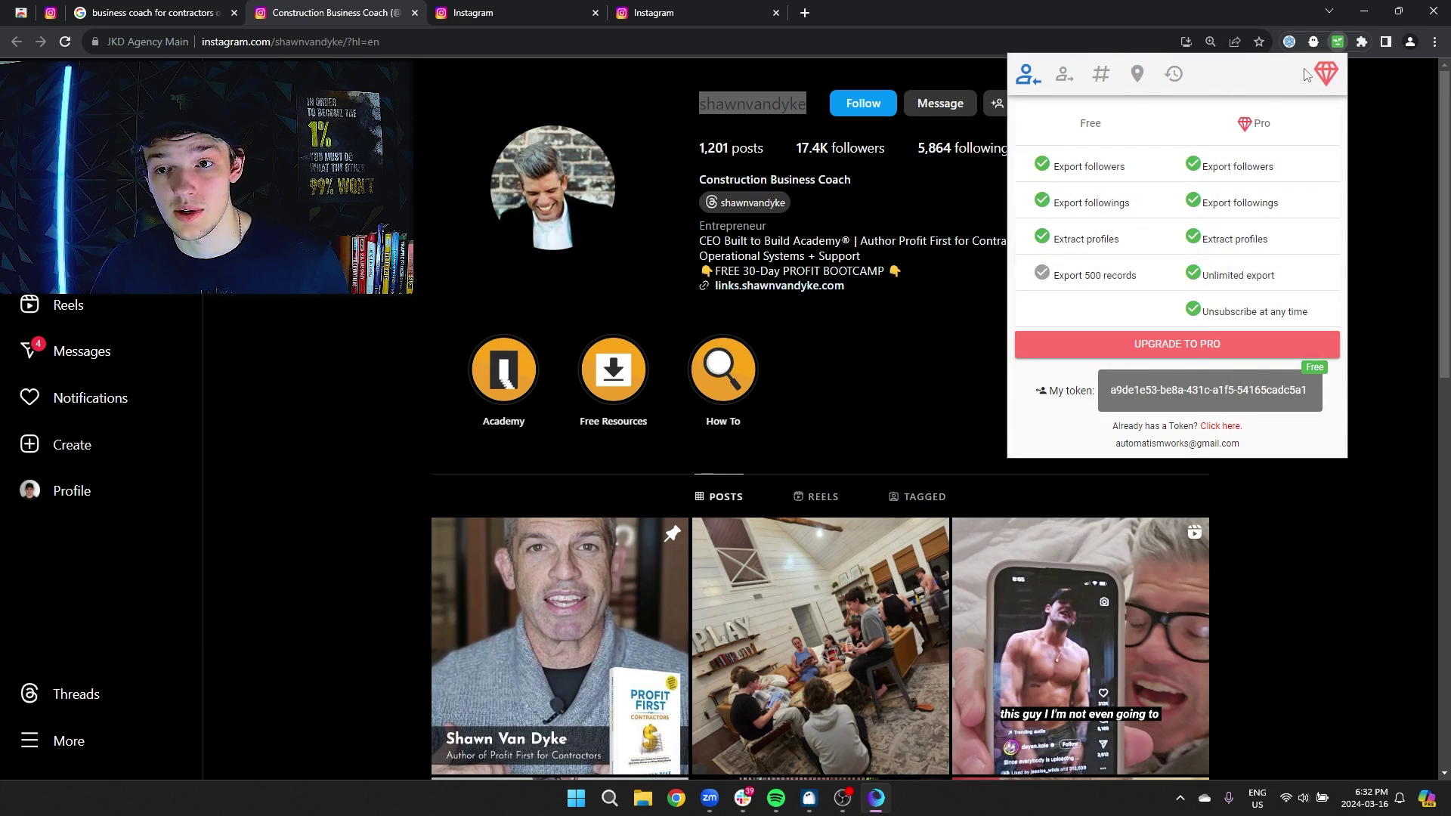
Back on Extract followers, set the wait interval to 23 seconds and start extraction
click(1028, 74)
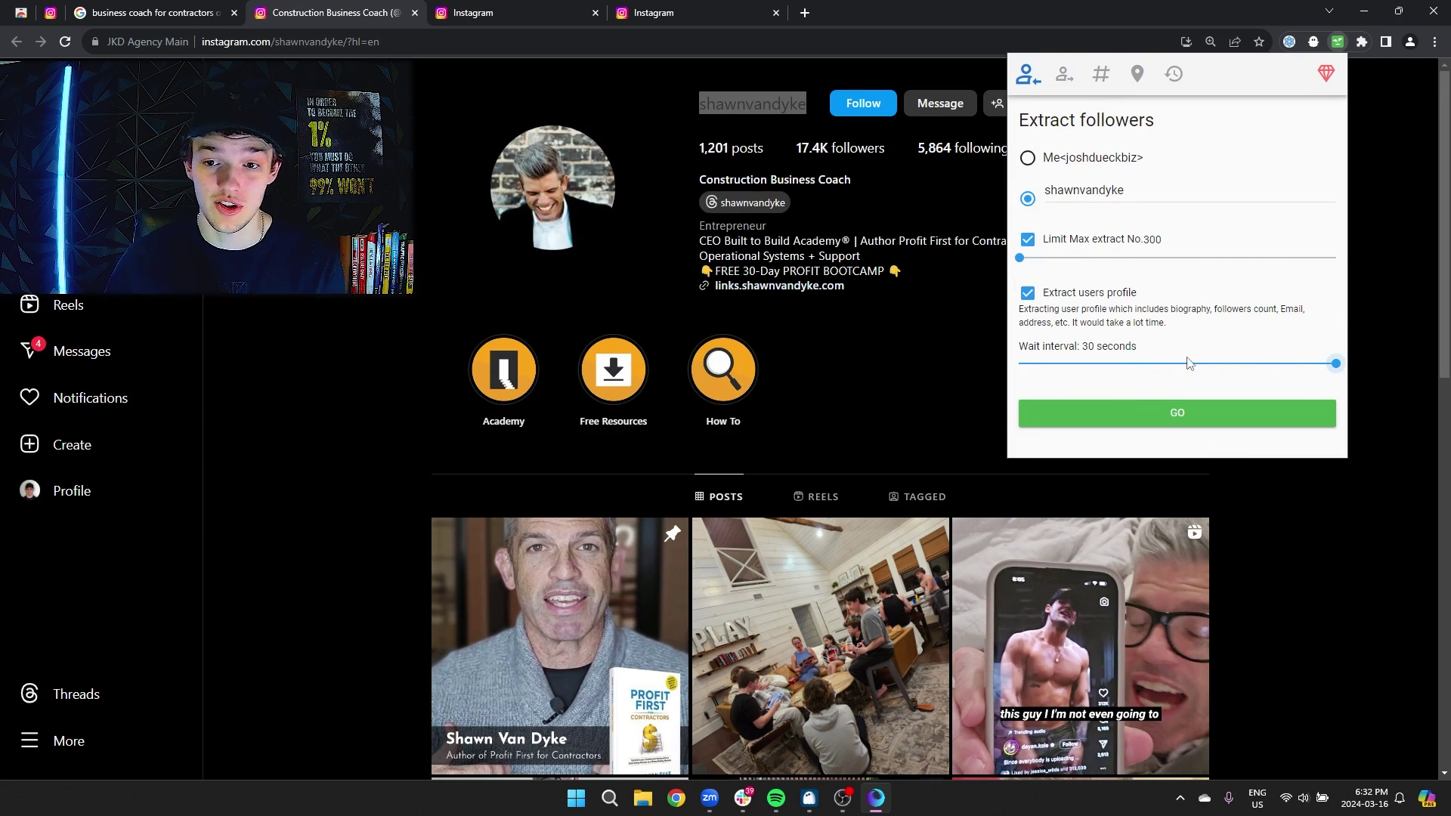
drag(1336, 363, 1264, 373)
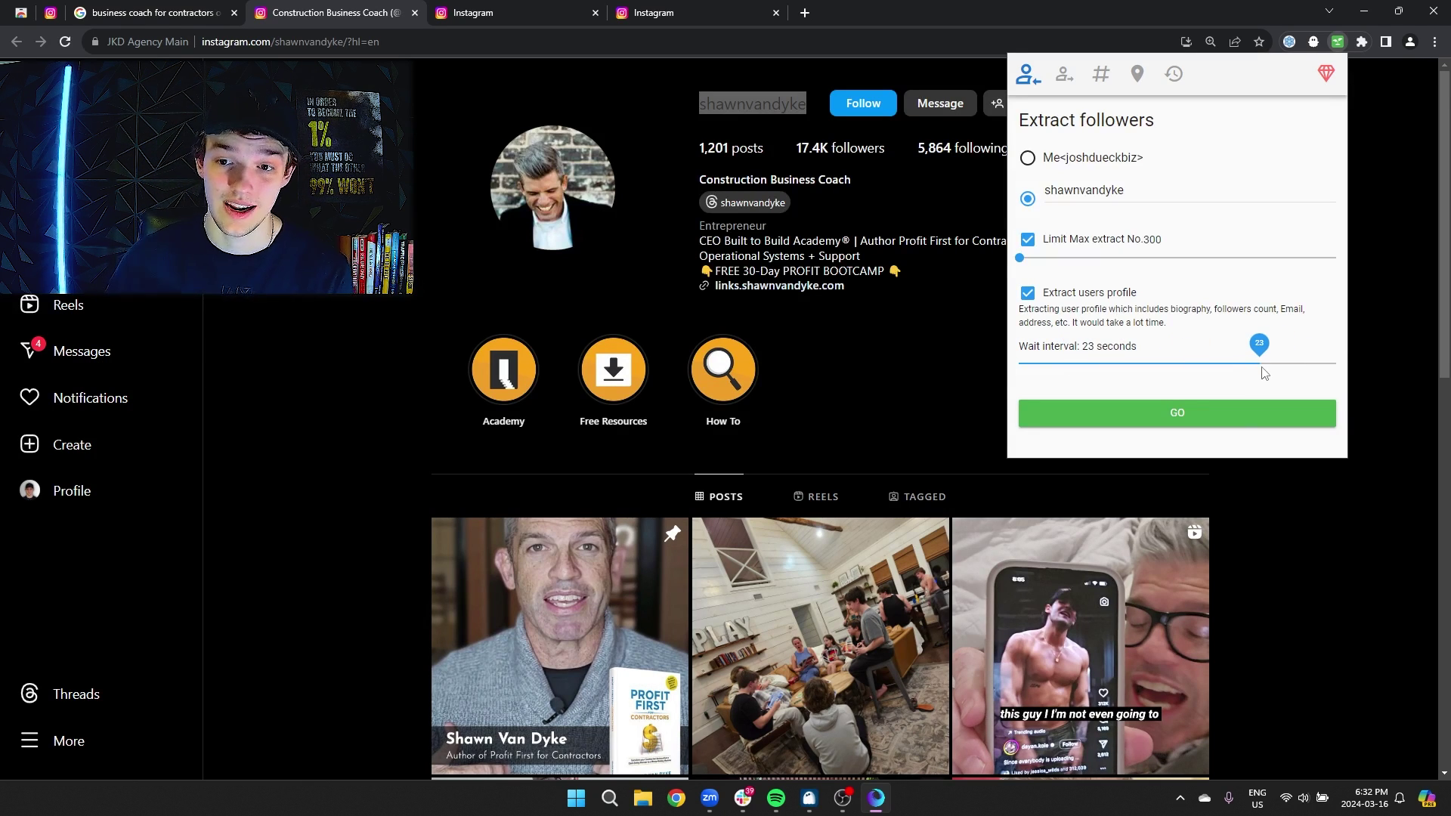
click(1254, 412)
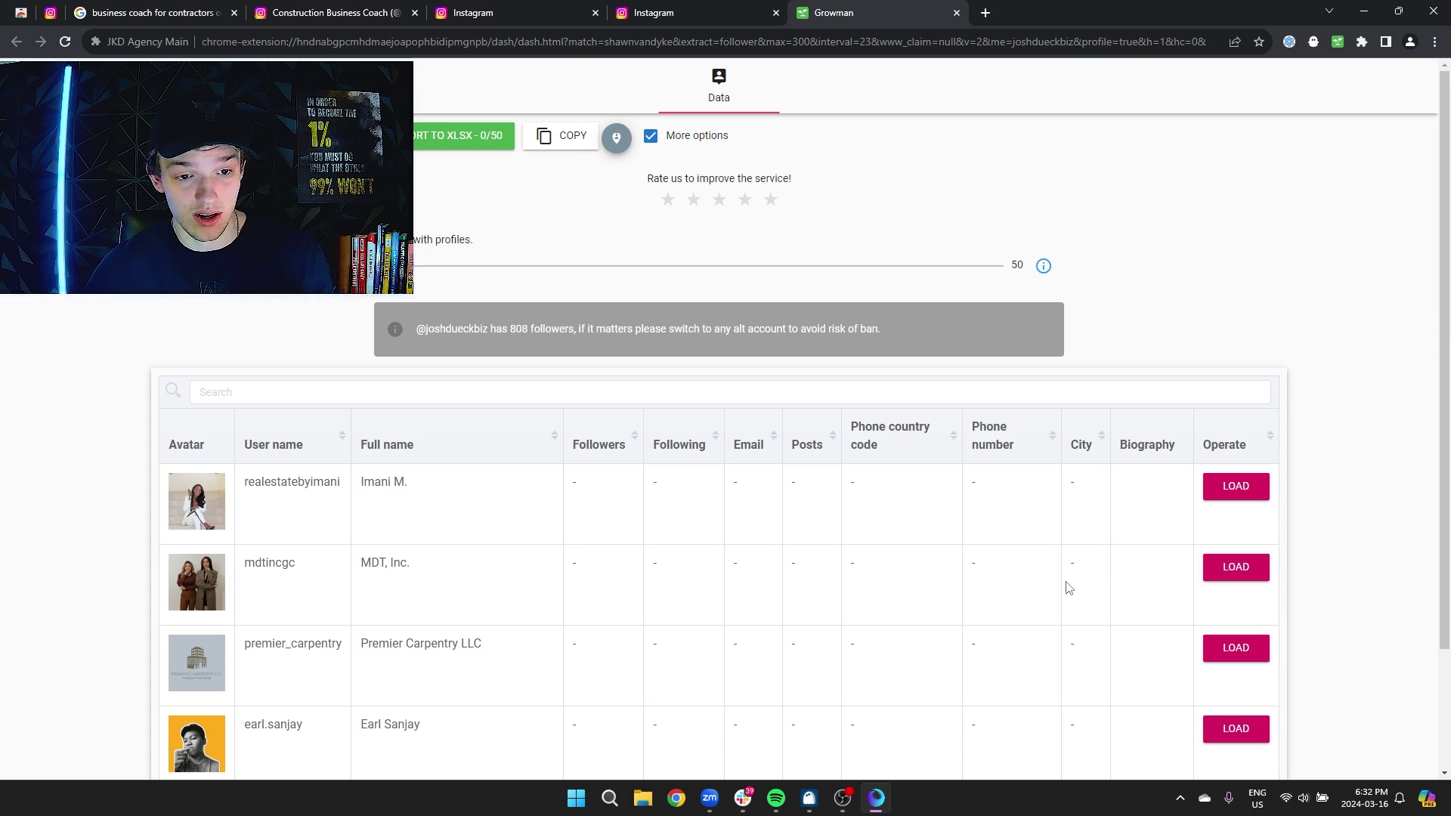
Scroll to the follower table and inspect follower names on pages 1 and 2
scroll(747, 633, down, 2)
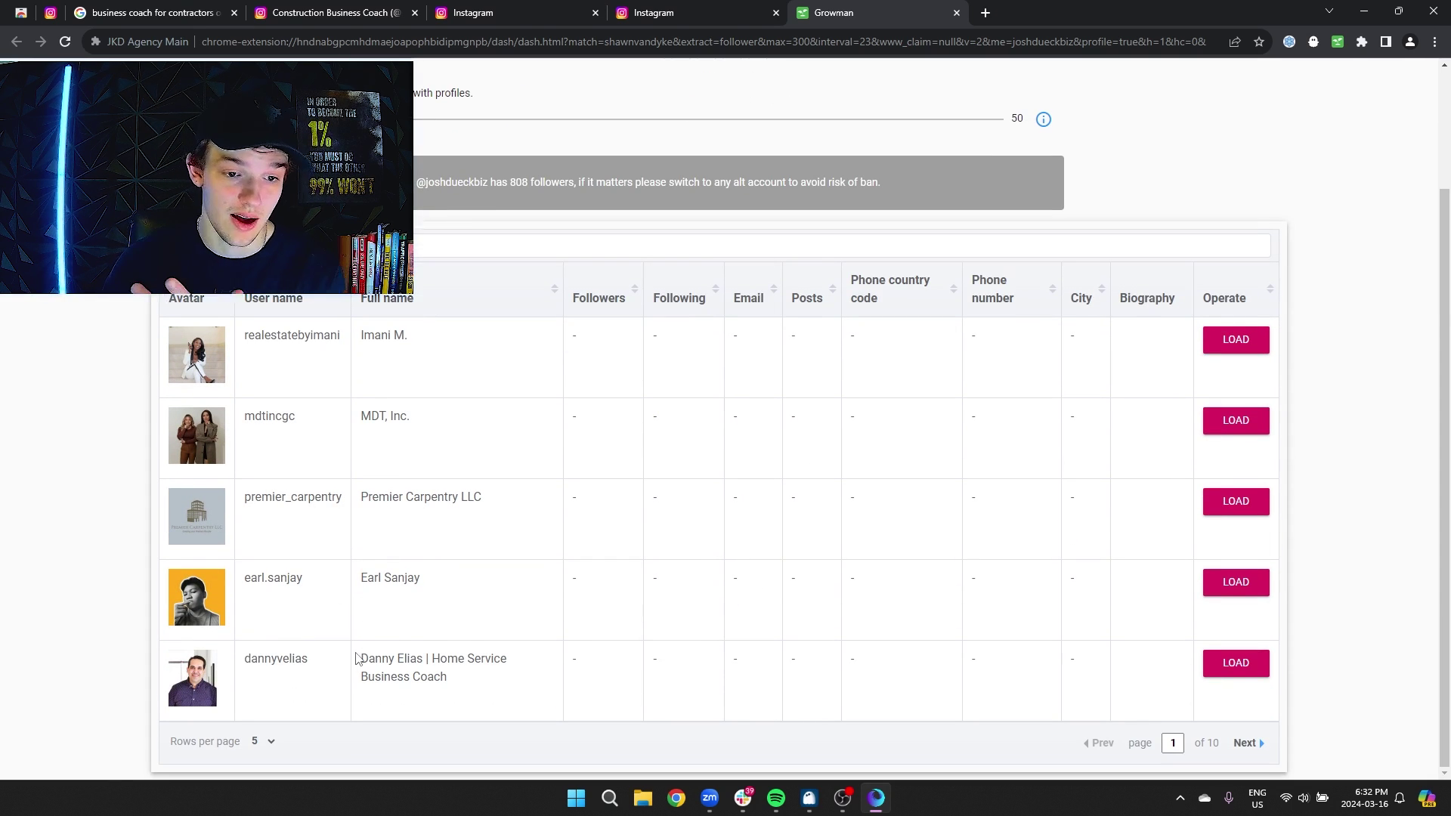
drag(371, 660, 461, 679)
click(730, 712)
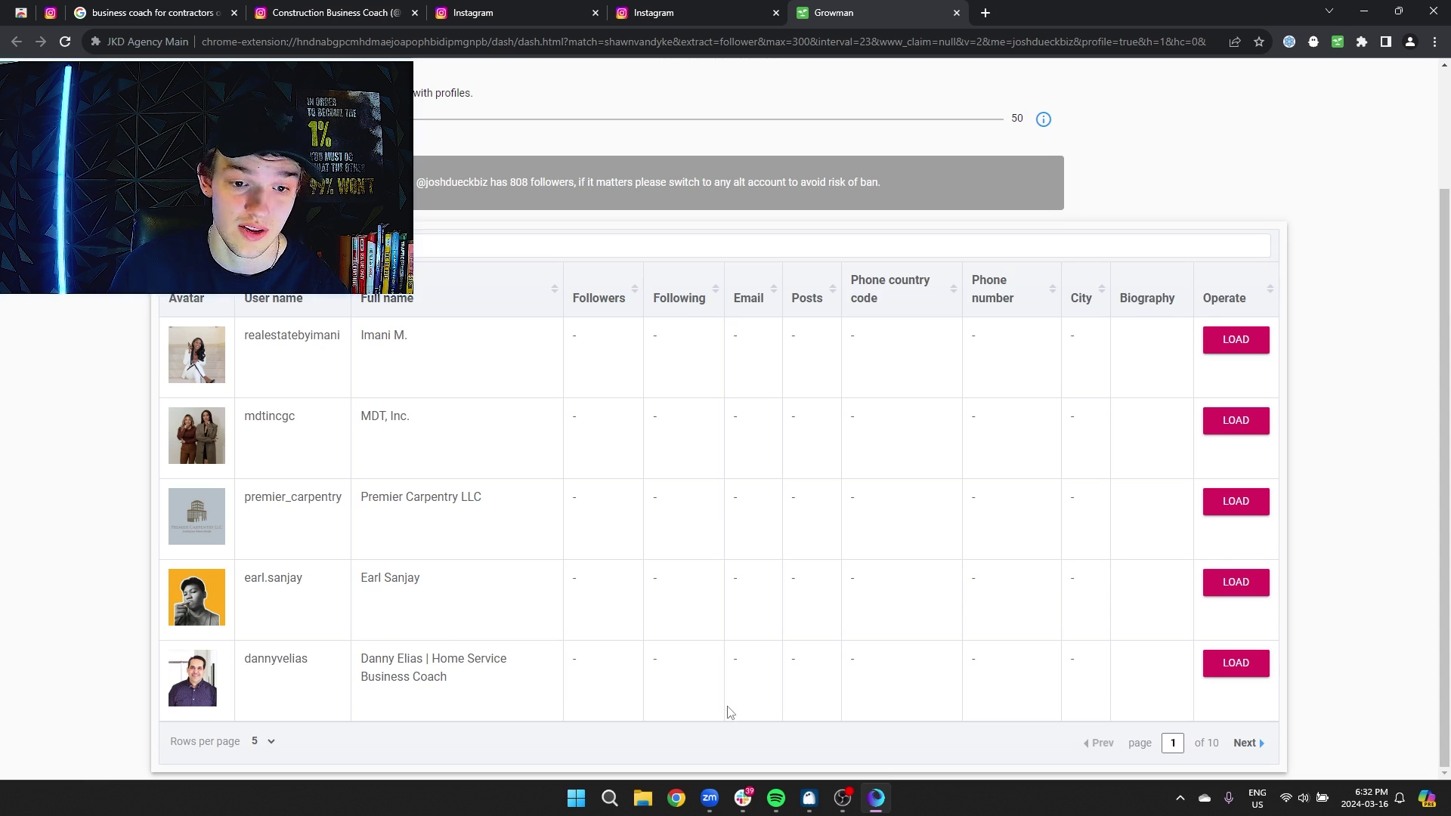
click(1259, 745)
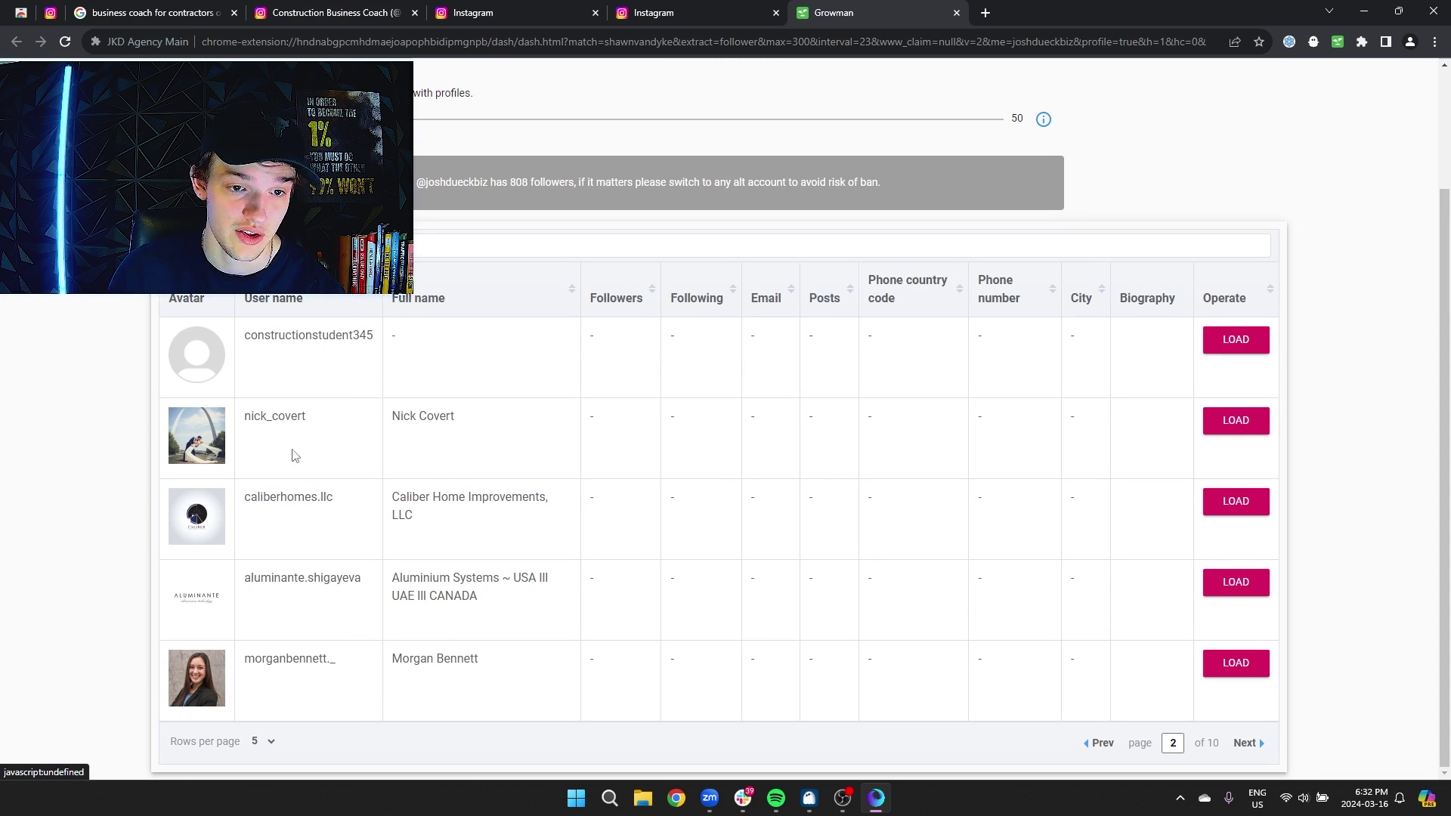
double_click(301, 416)
double_click(376, 334)
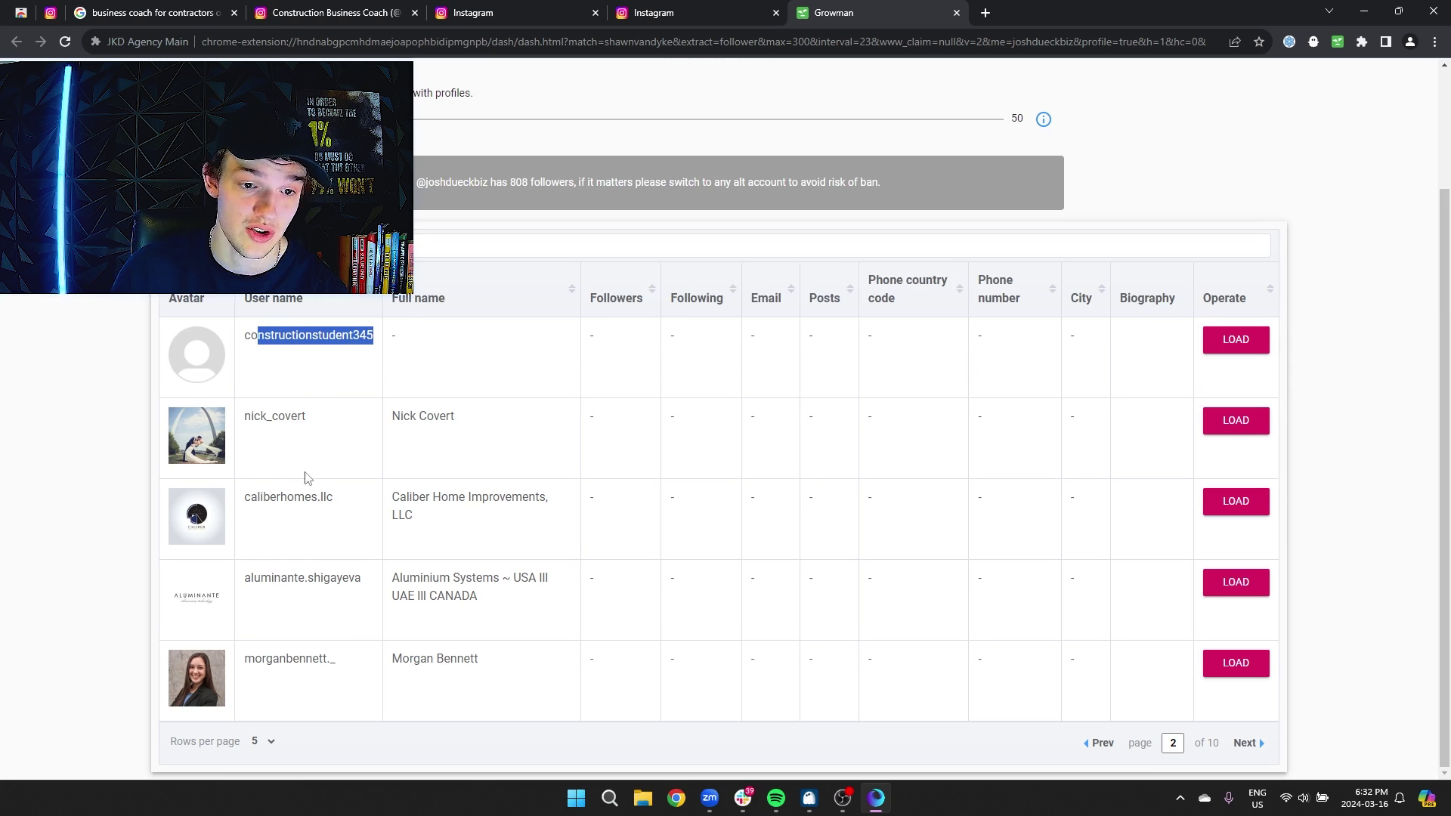
click(249, 589)
drag(249, 589, 379, 596)
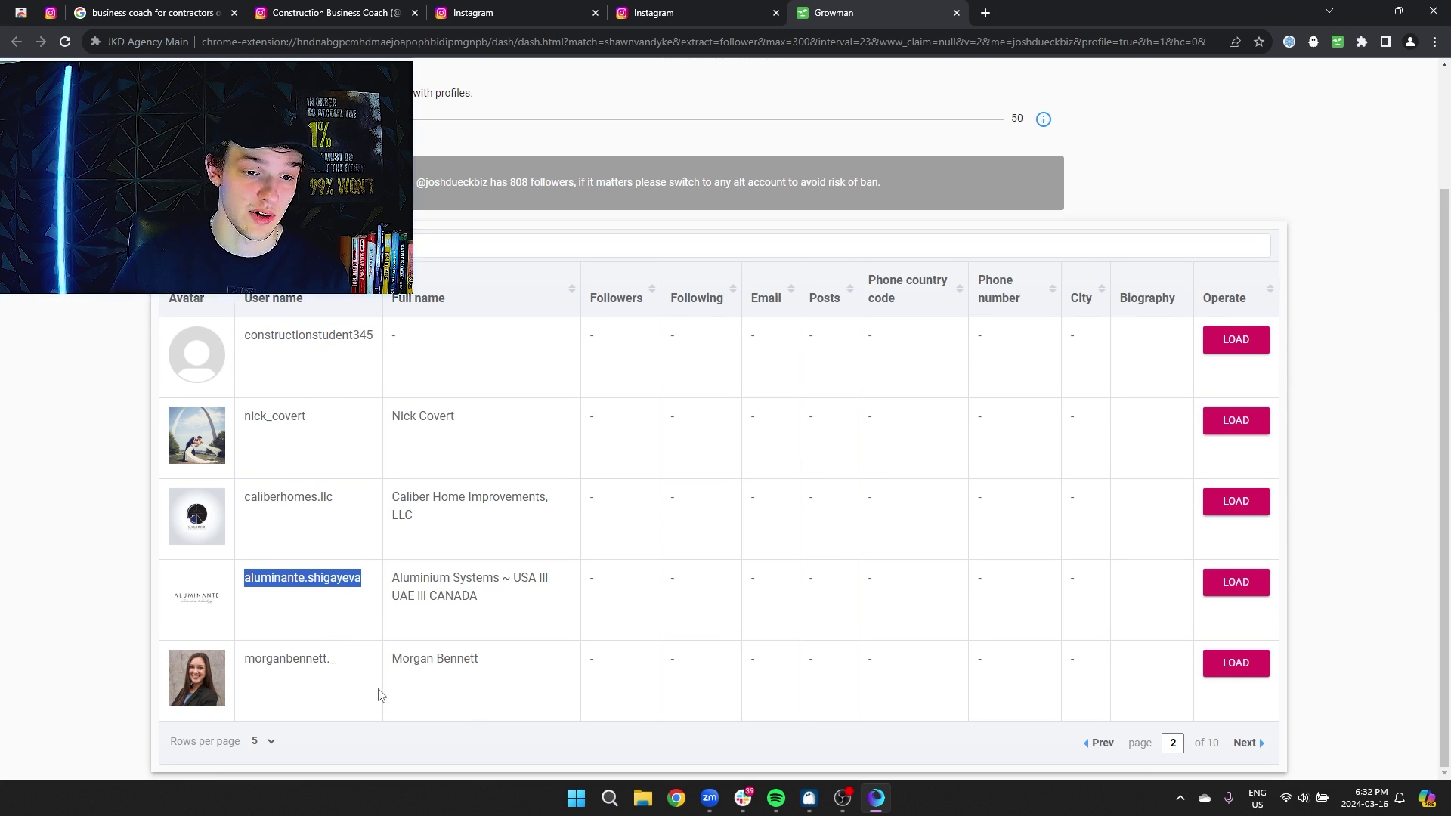
drag(247, 659, 335, 660)
click(854, 721)
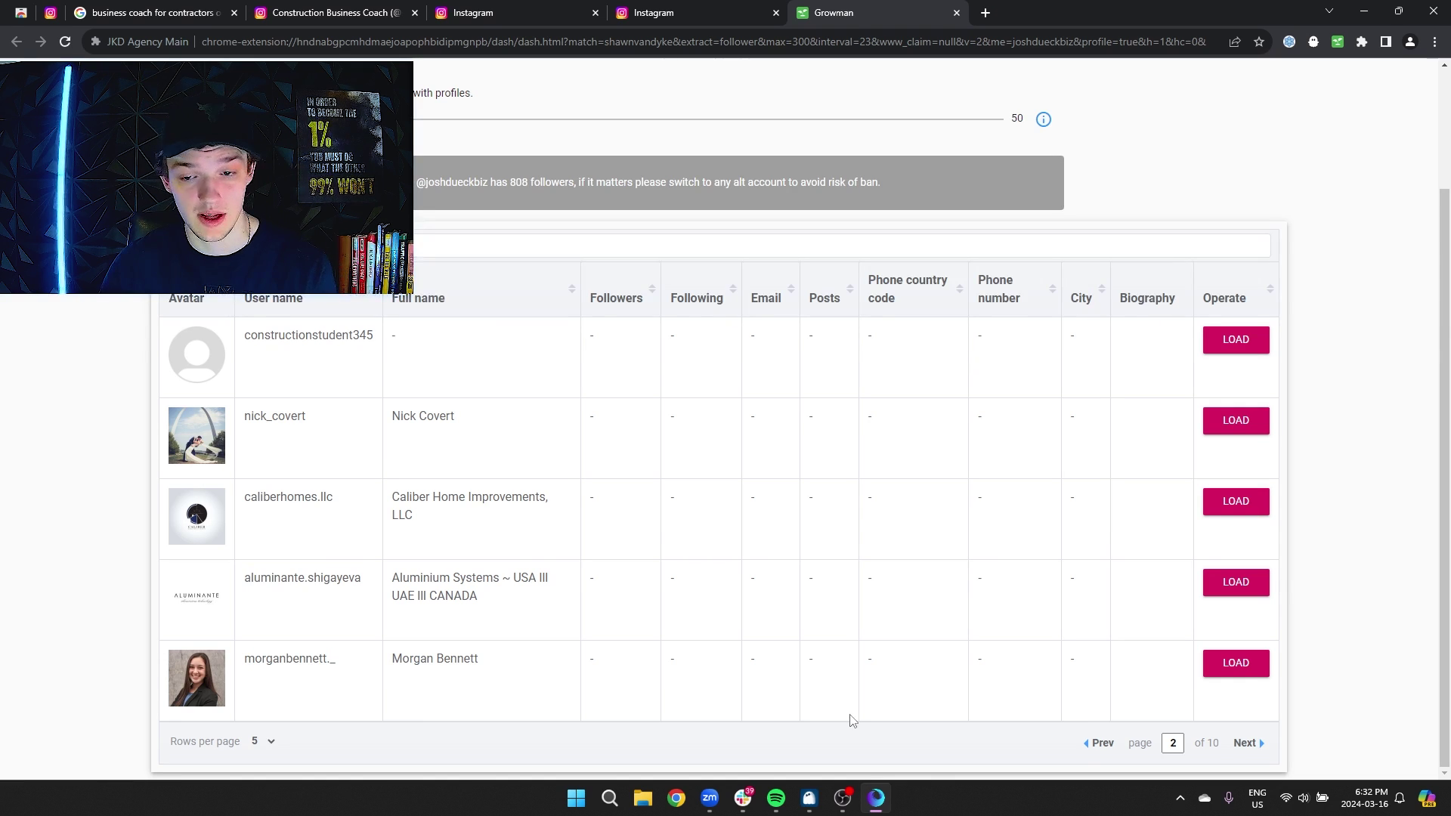
Move on through pages 3 and 4, inspecting the listed follower usernames
click(1244, 744)
drag(278, 342, 369, 340)
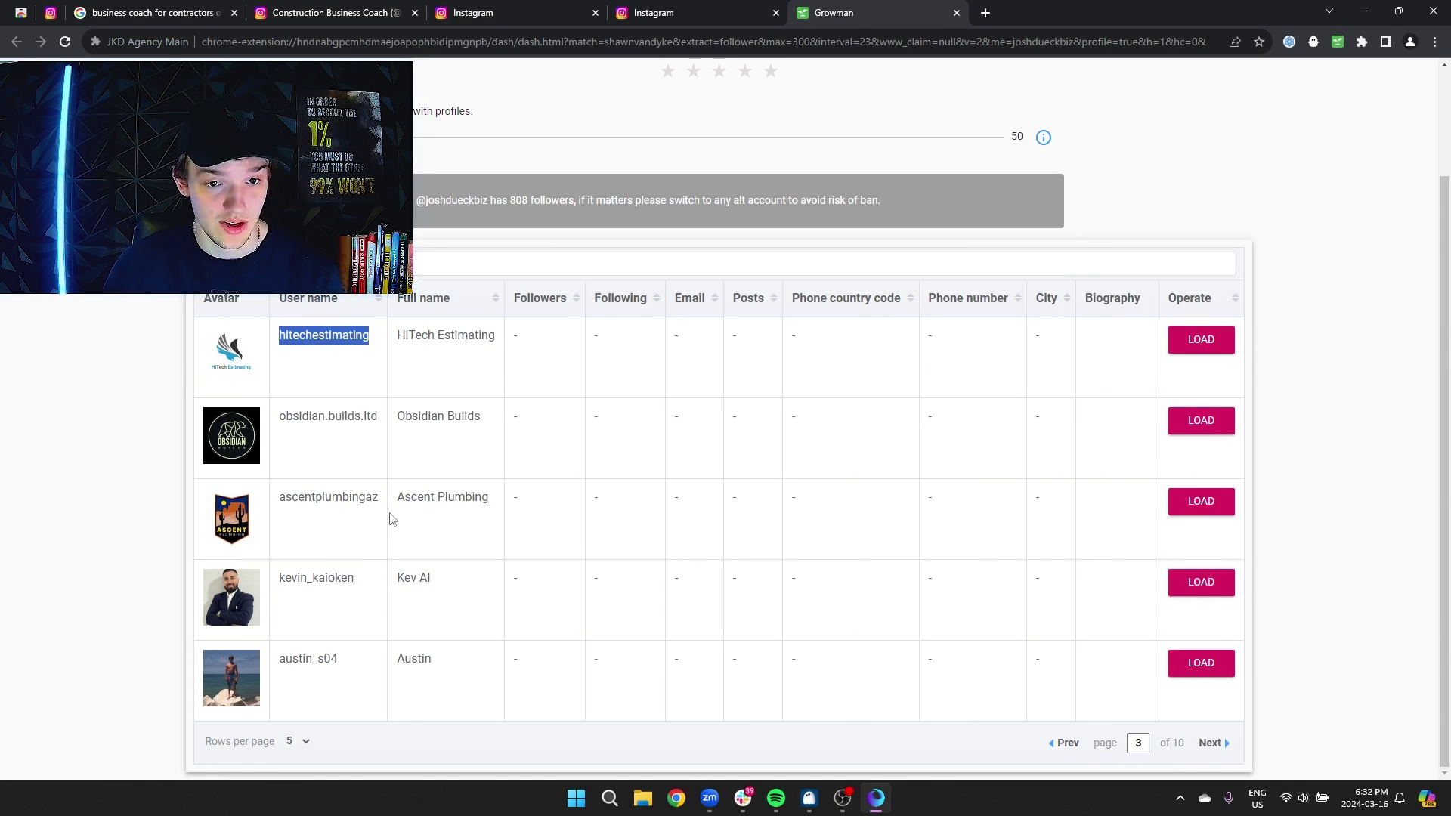
click(329, 416)
double_click(337, 418)
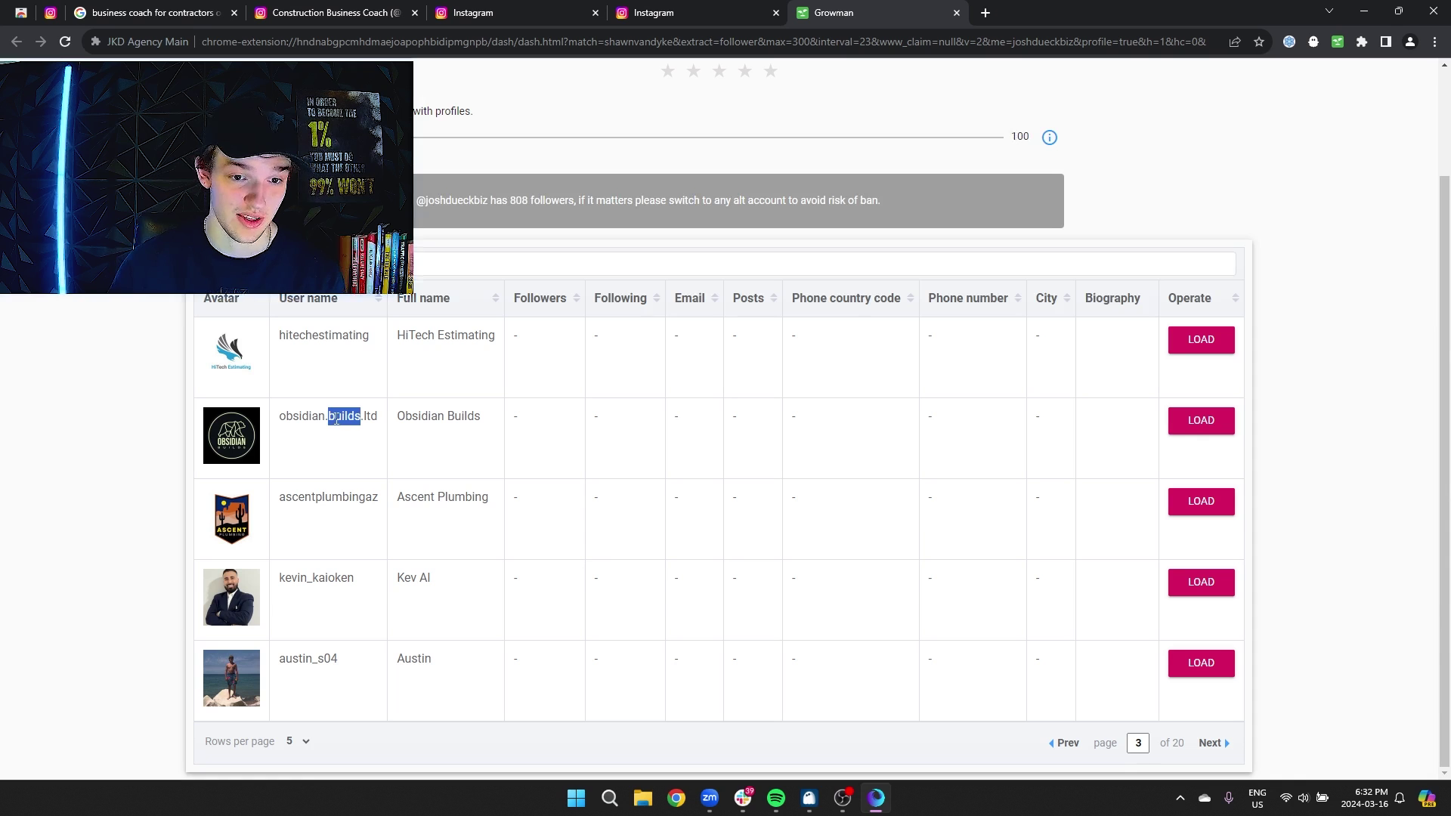
double_click(314, 506)
double_click(321, 421)
double_click(344, 580)
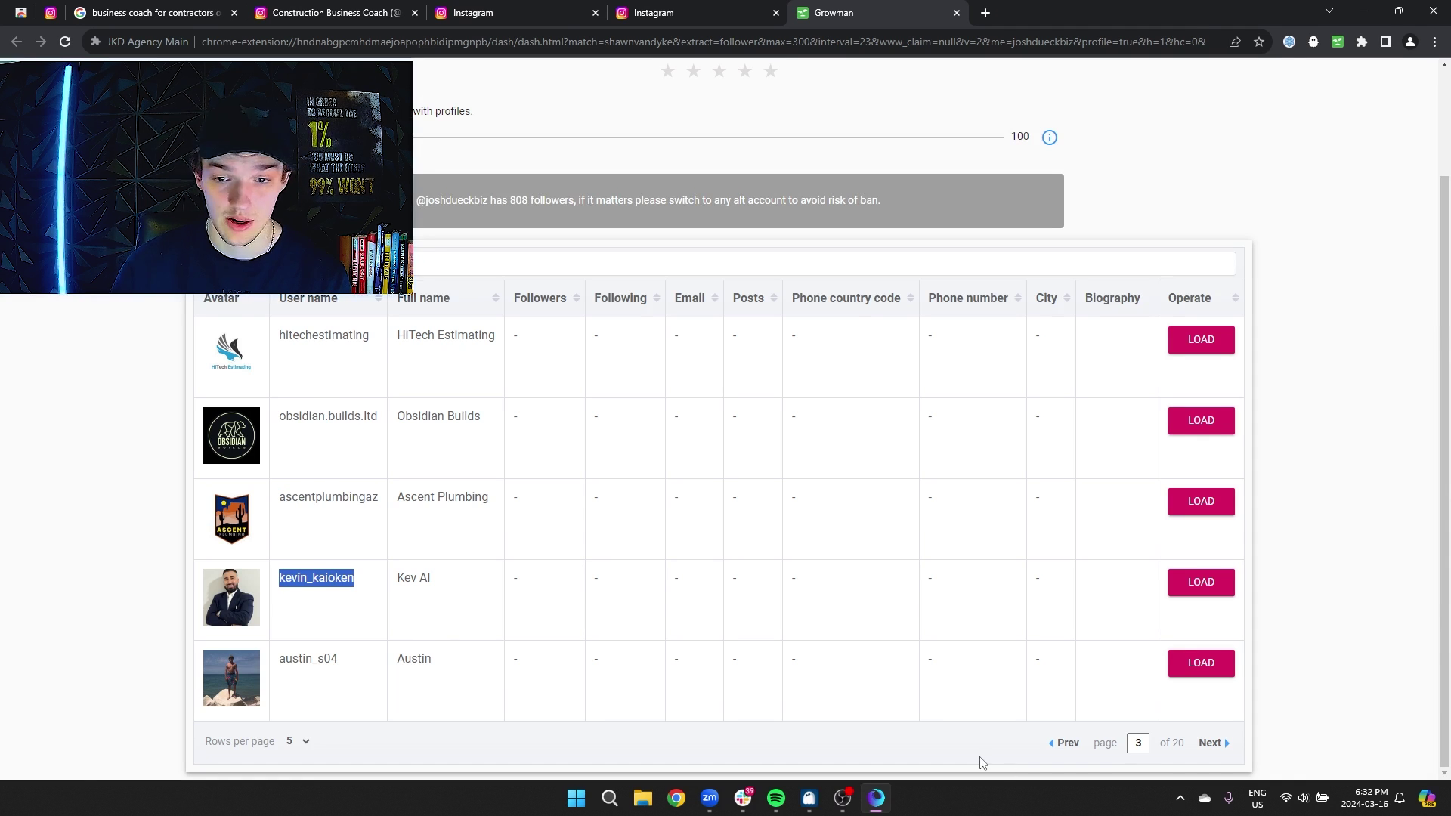
click(1208, 743)
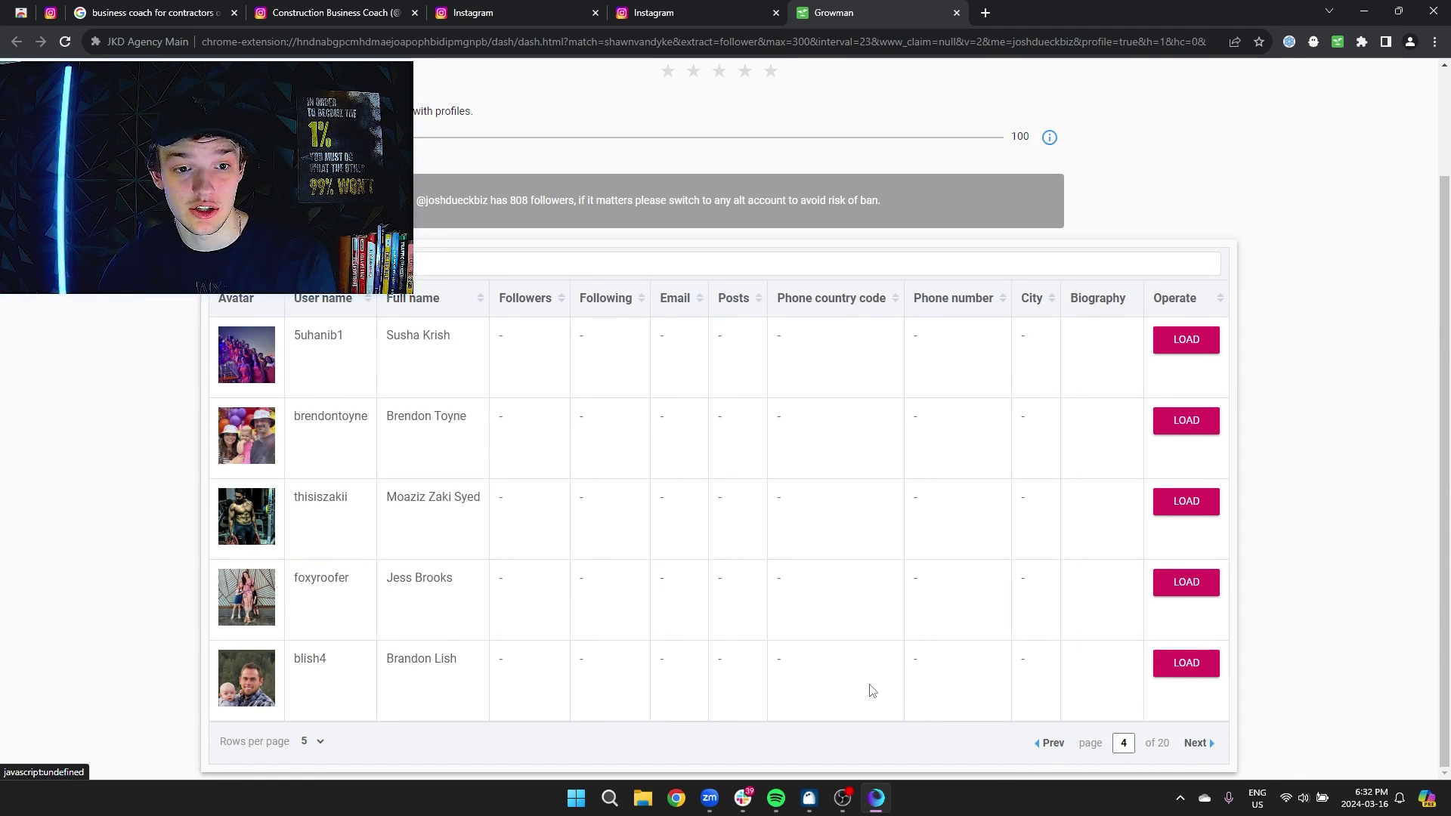
double_click(308, 418)
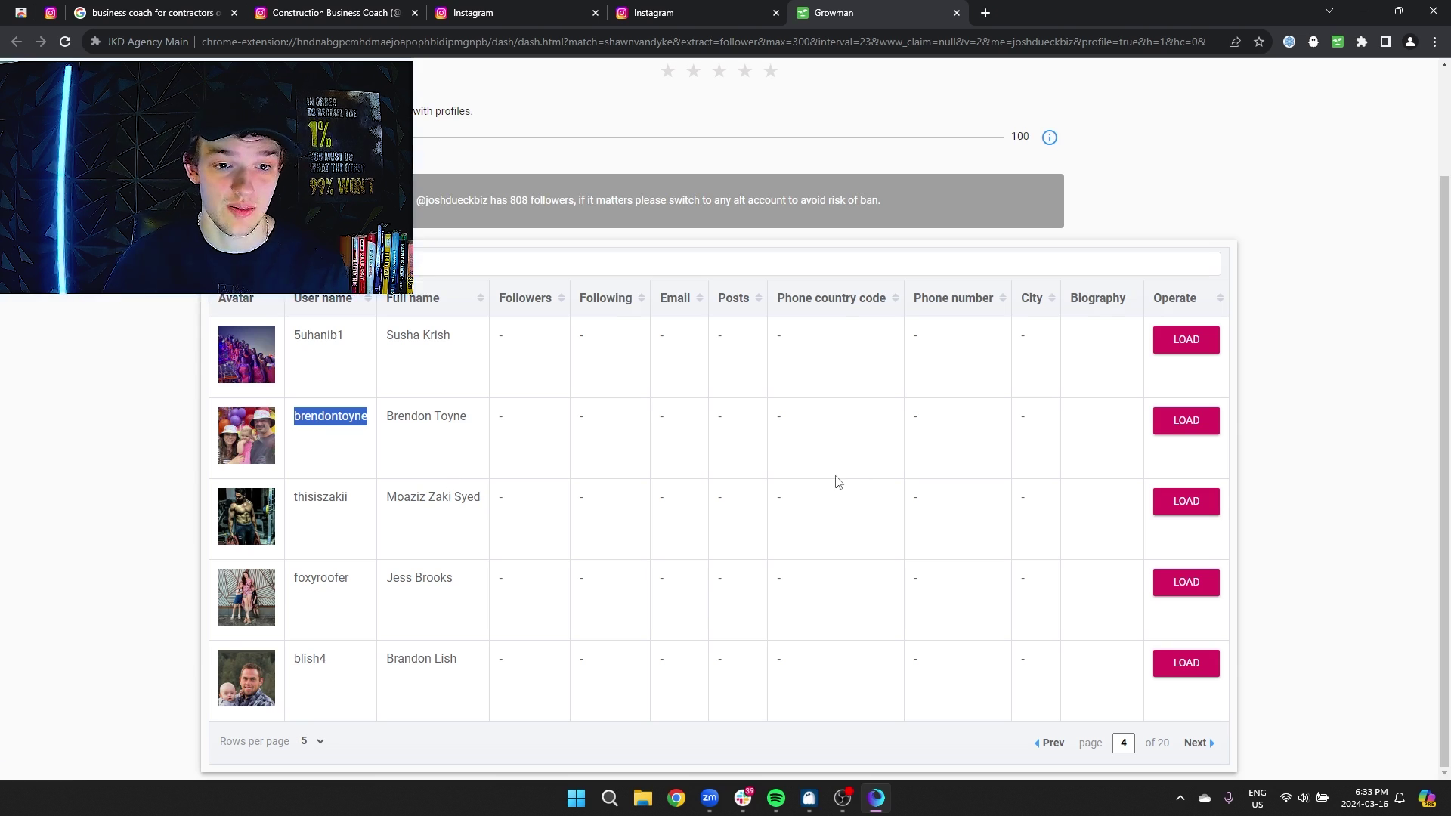
Look through the open Instagram tabs and return to the contractor coach search results
click(615, 10)
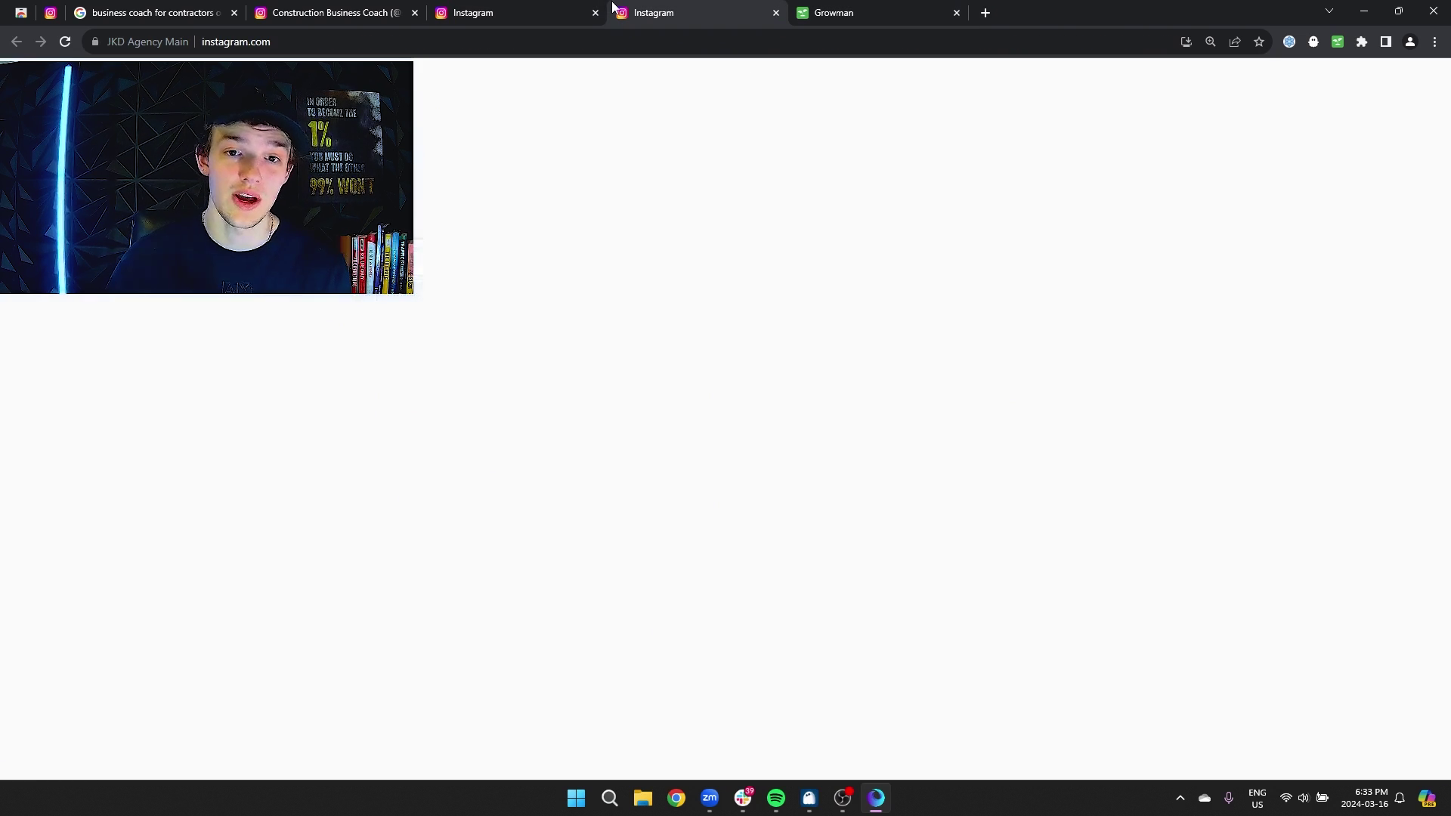
click(534, 16)
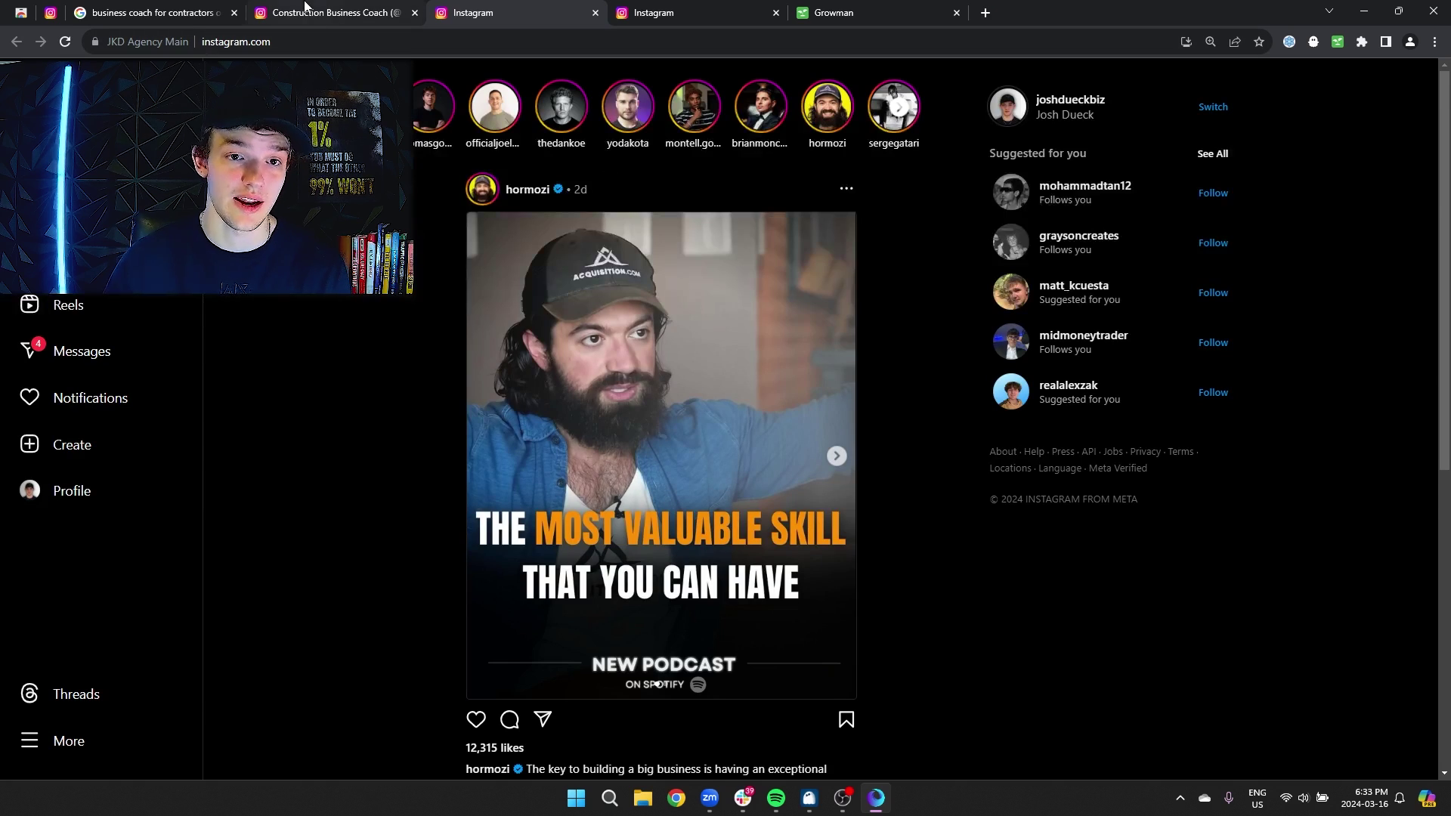
click(315, 19)
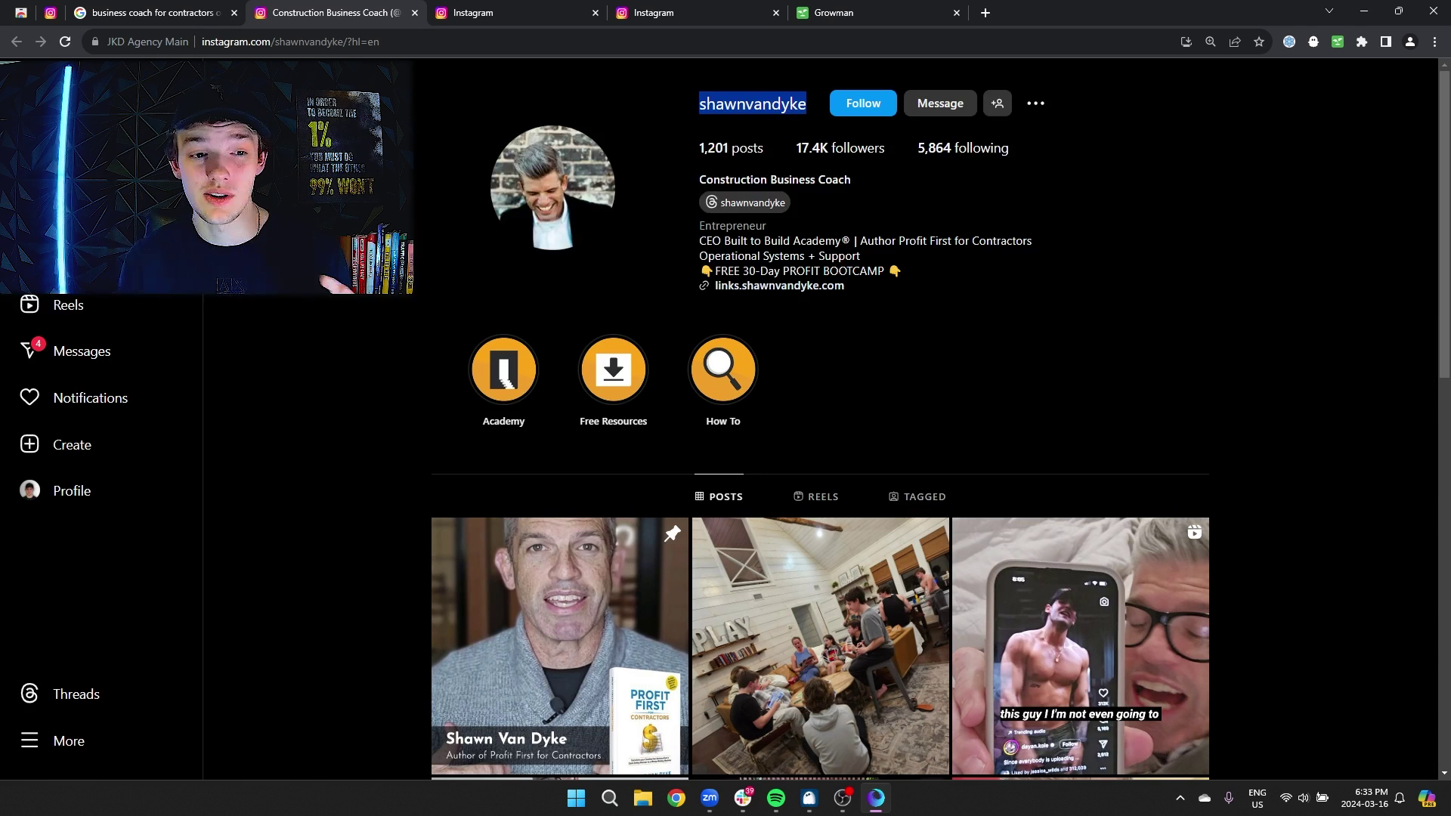
click(136, 12)
Open the ContractorCoachPRO Instagram profile (2,646 followers) in a new tab
scroll(458, 386, down, 7)
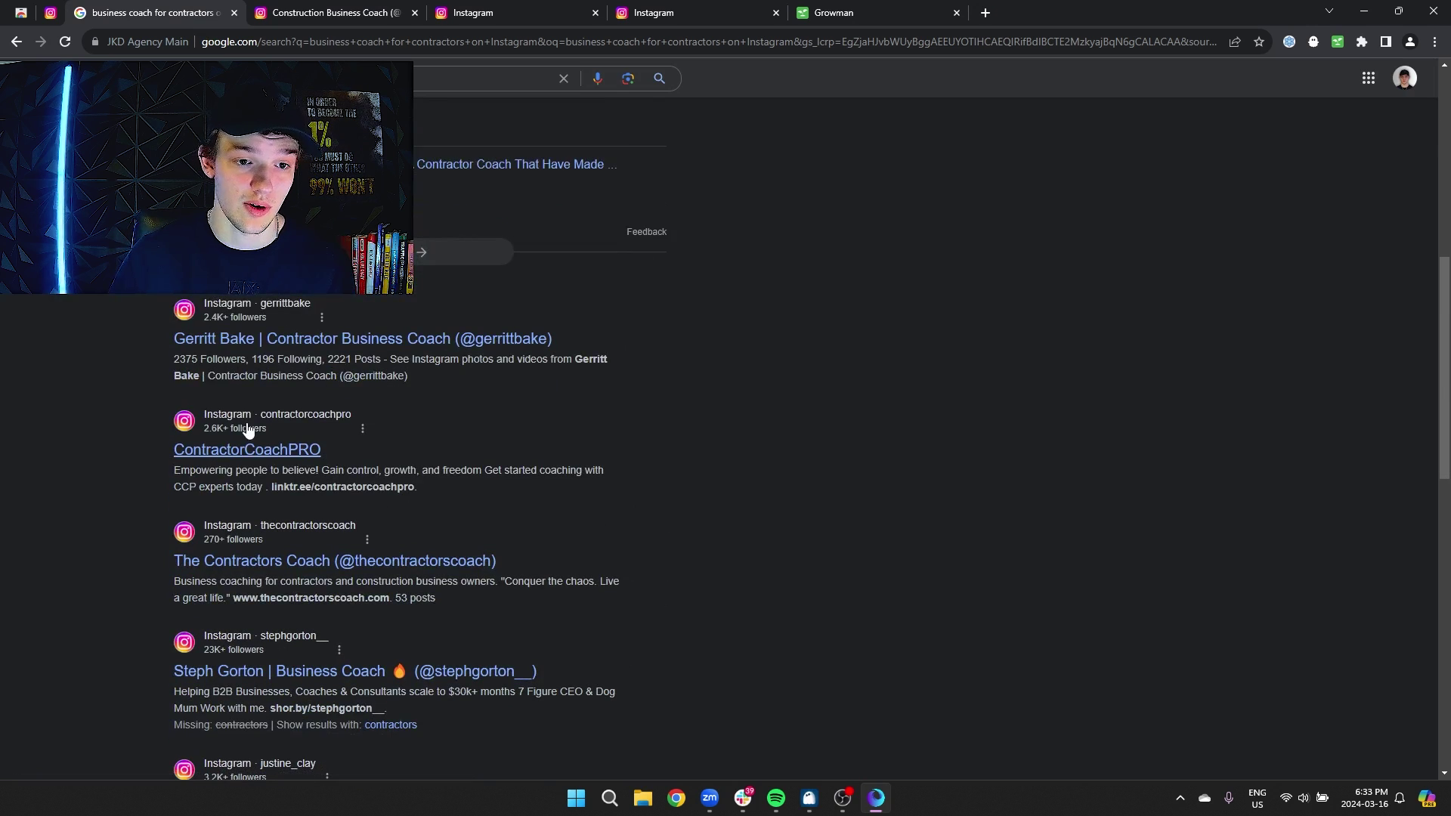
right_click(257, 456)
click(343, 474)
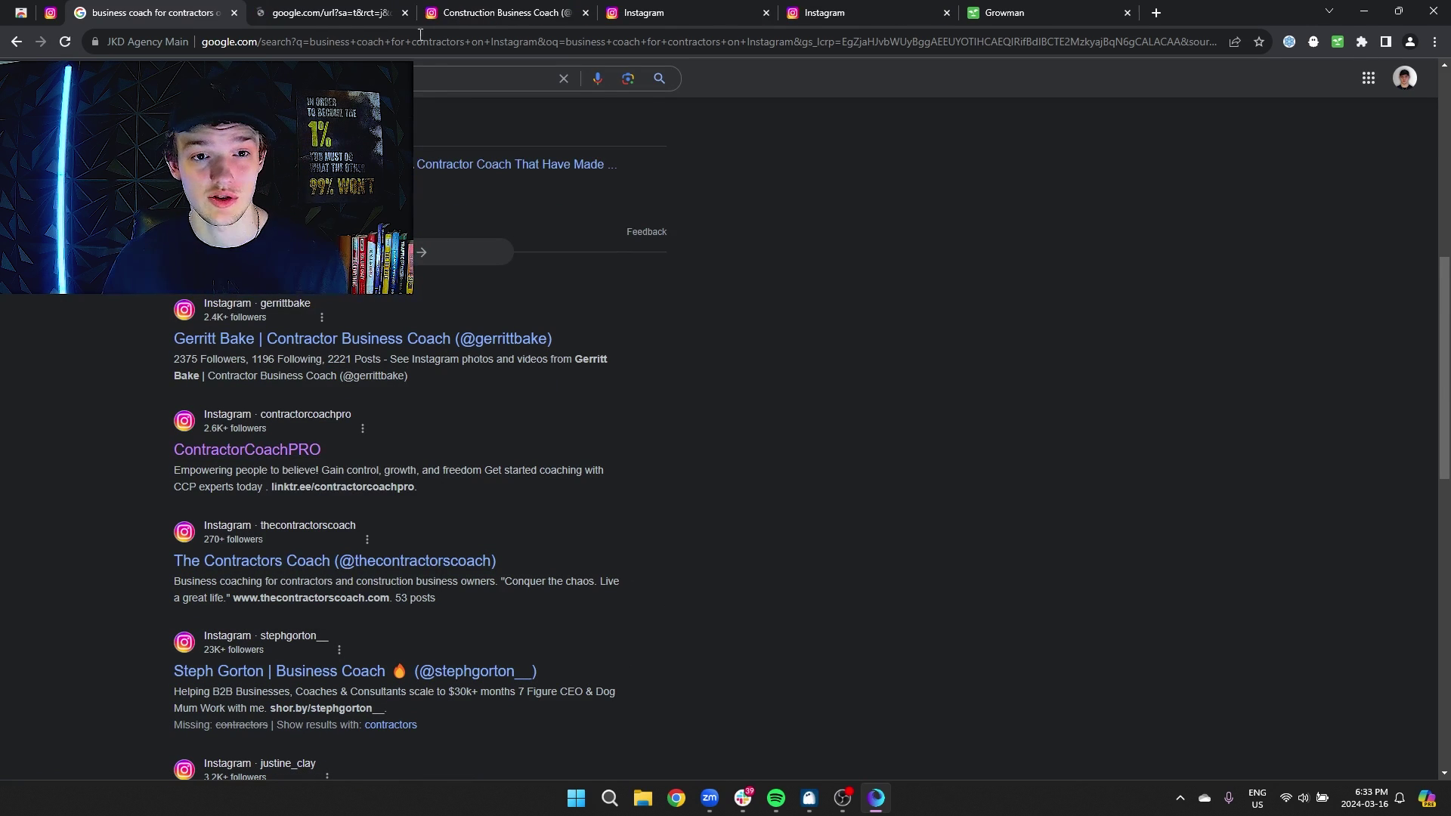
click(324, 12)
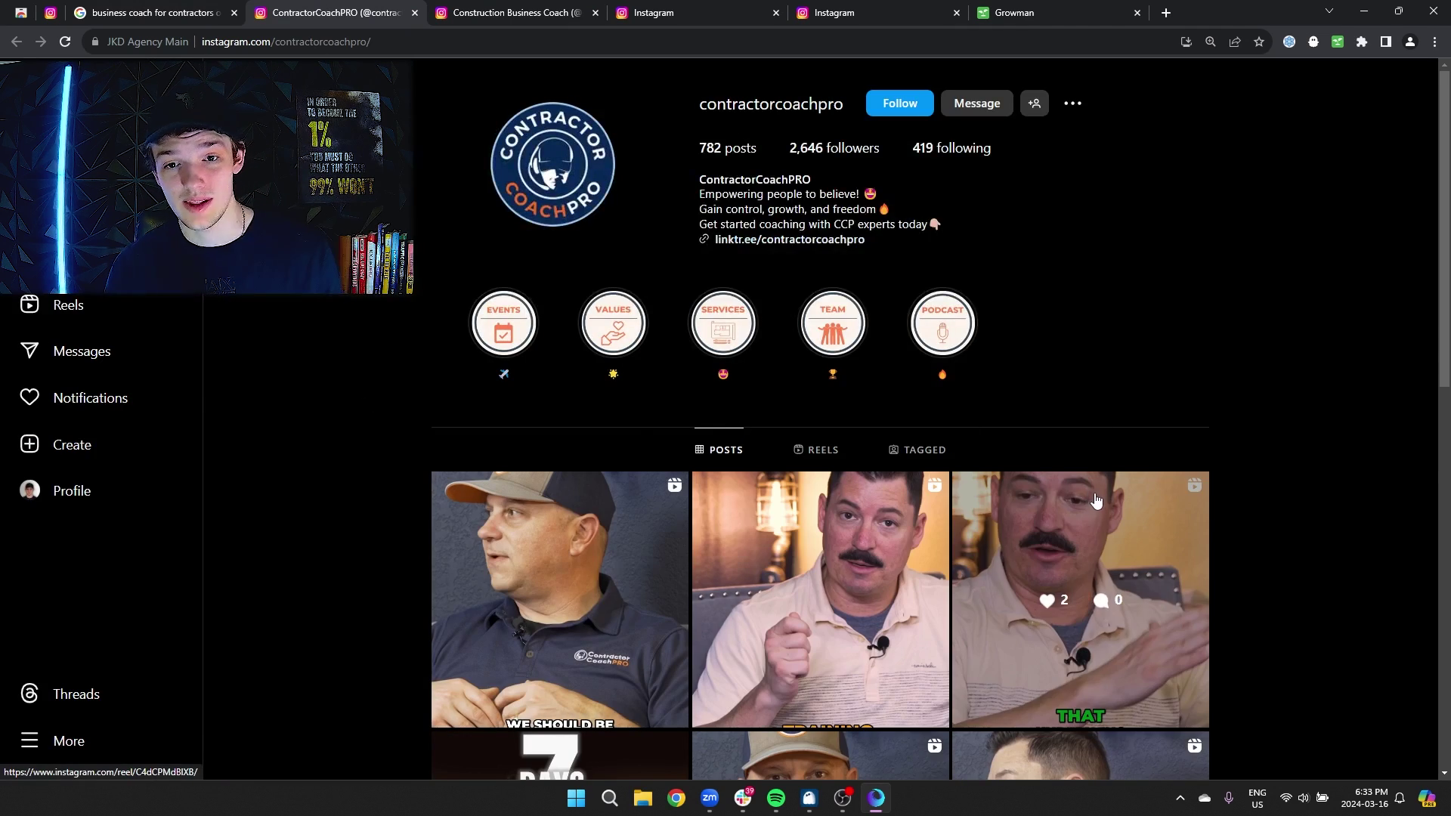
scroll(1294, 464, down, 4)
scroll(1283, 465, up, 2)
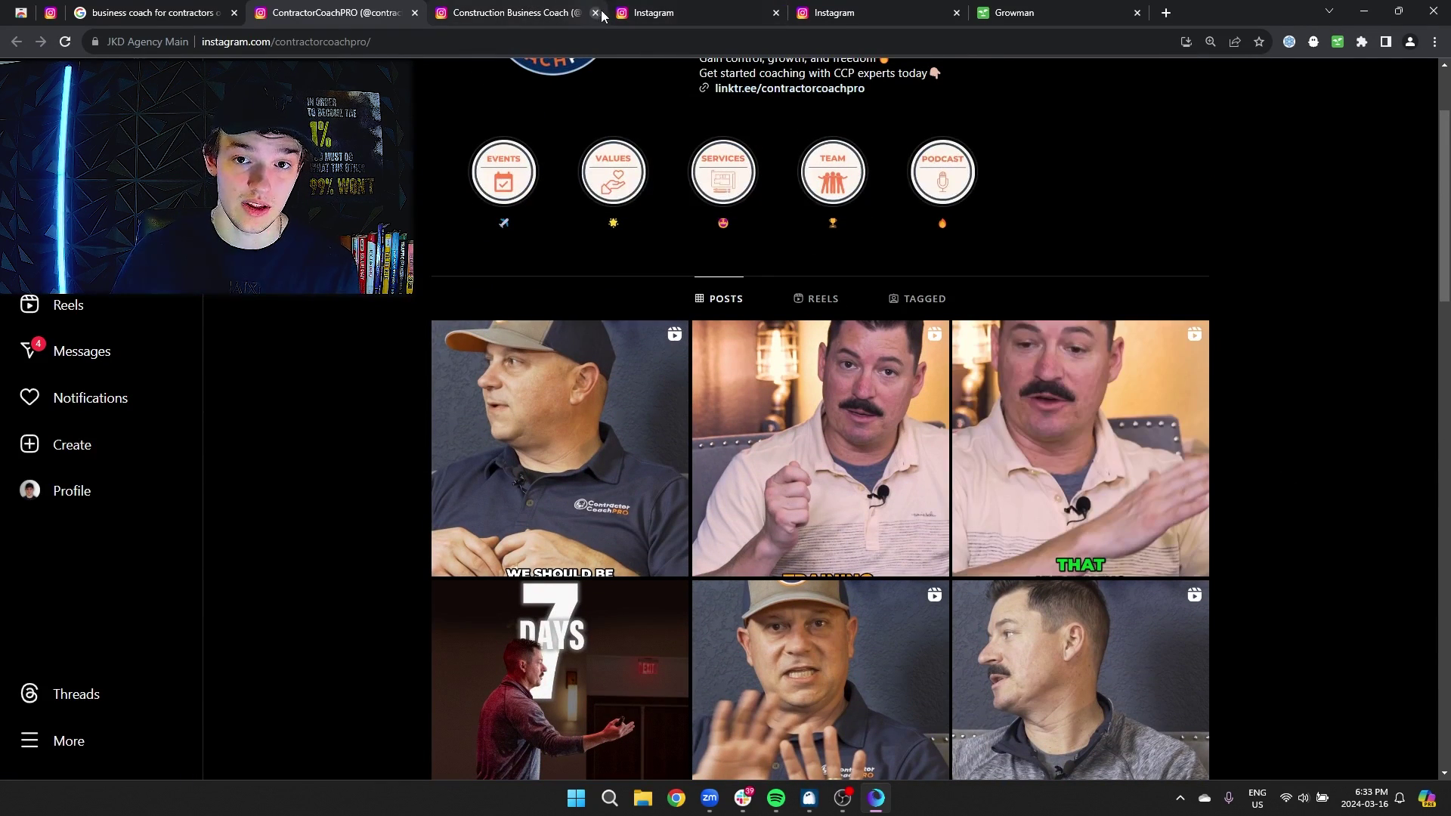
Export the scraped followers to ig-1710628418.xlsx and open it in a blank Google Sheet
click(1045, 12)
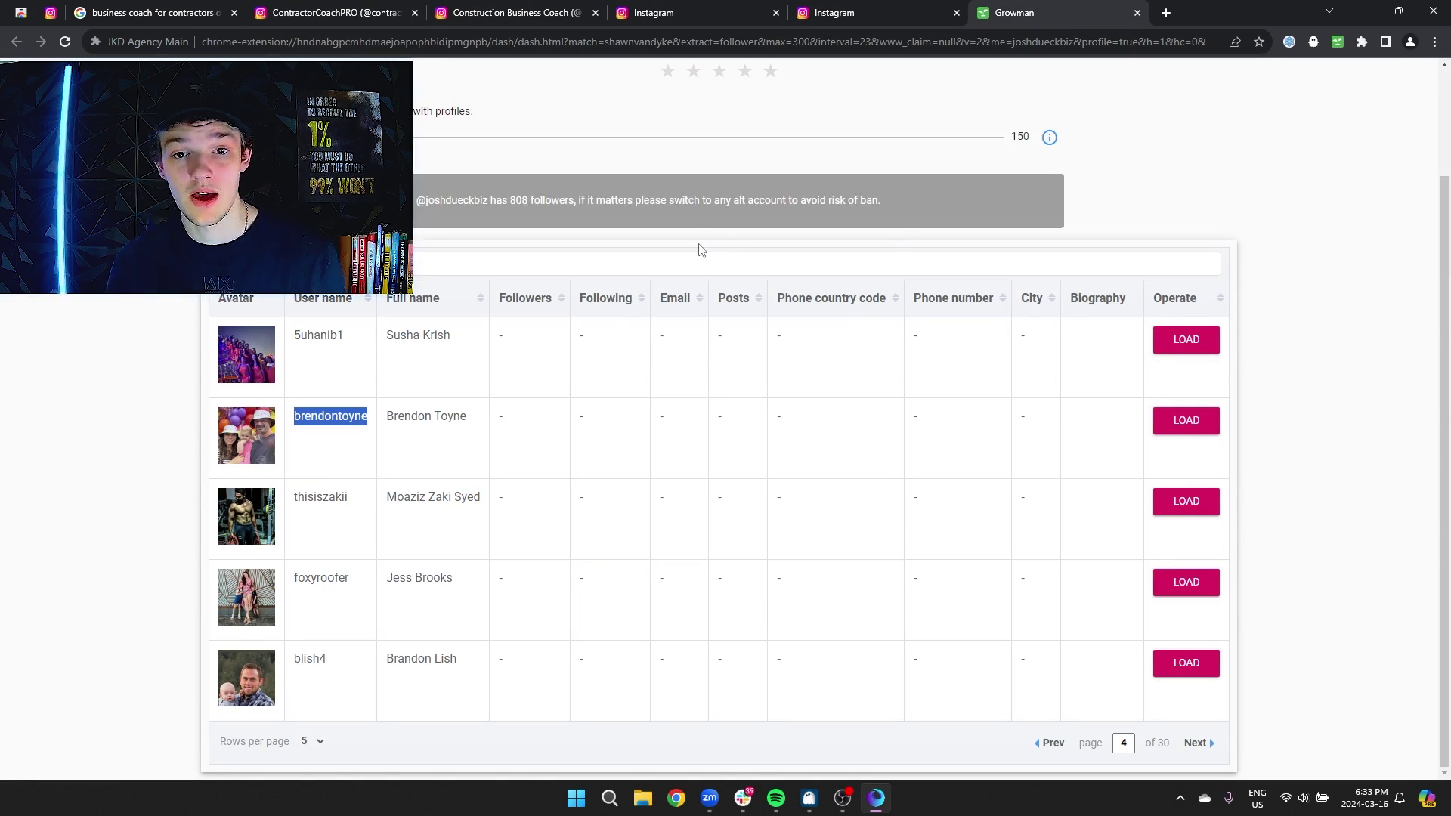
scroll(709, 245, up, 2)
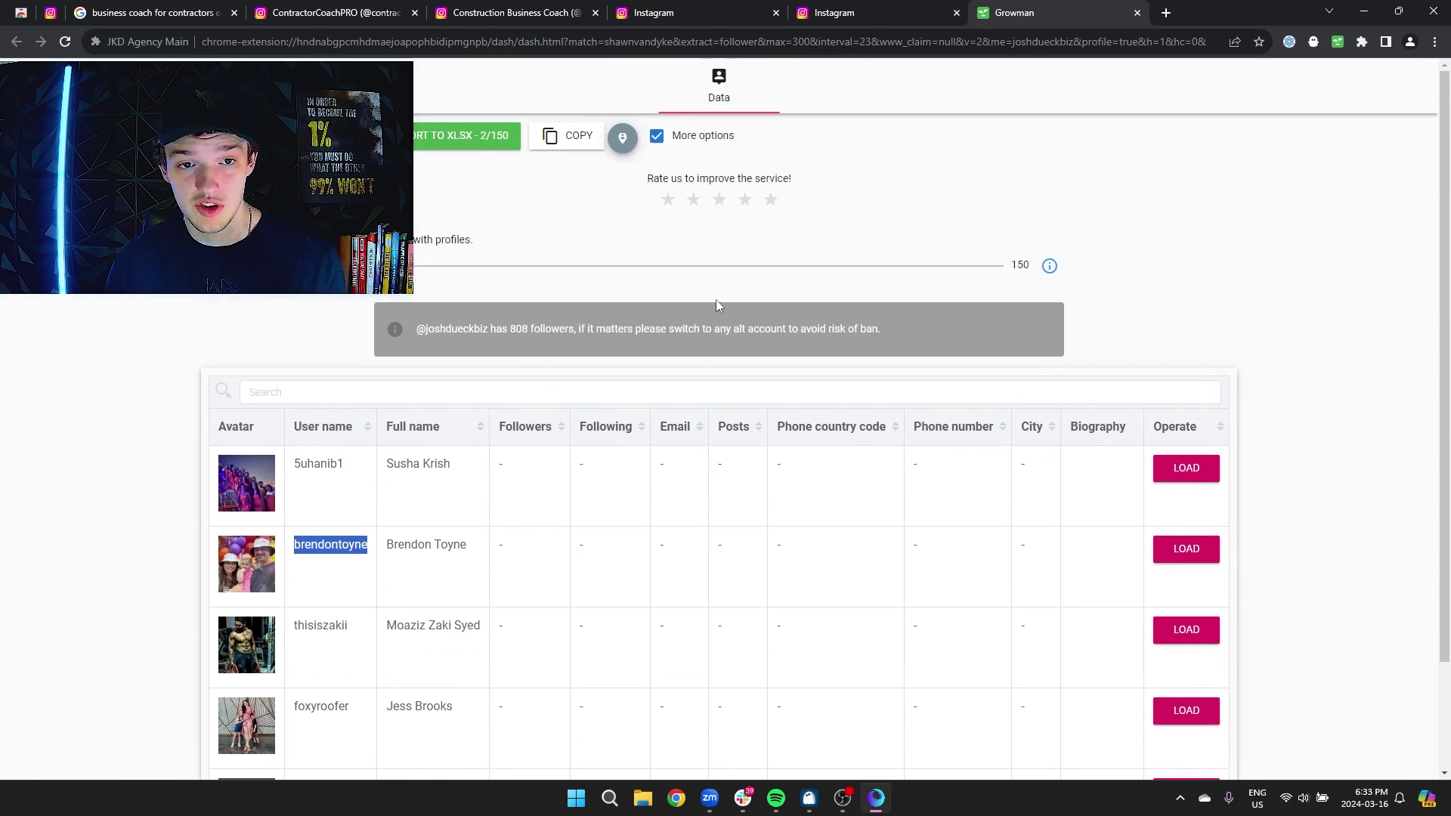
click(480, 136)
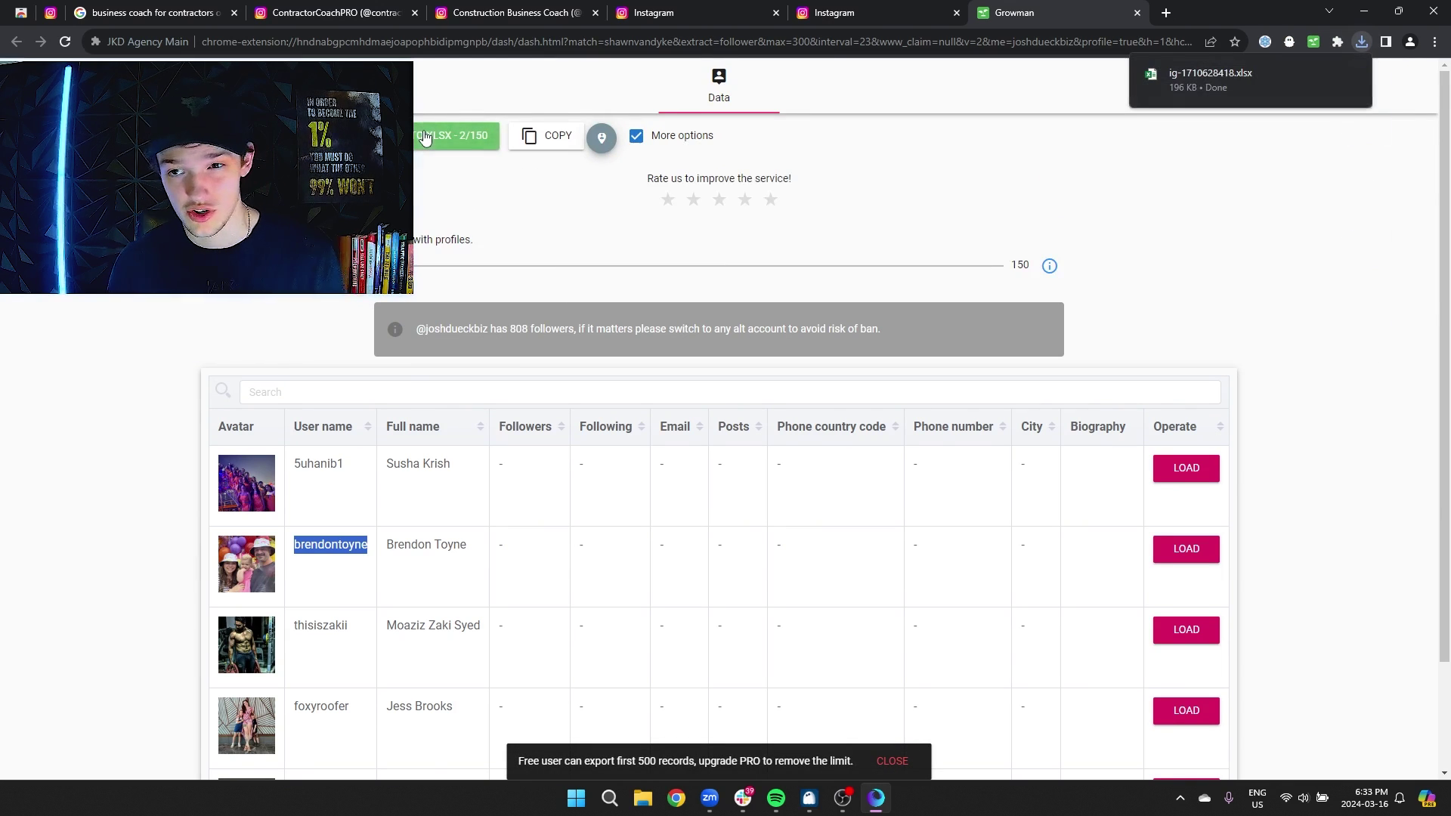
click(1240, 83)
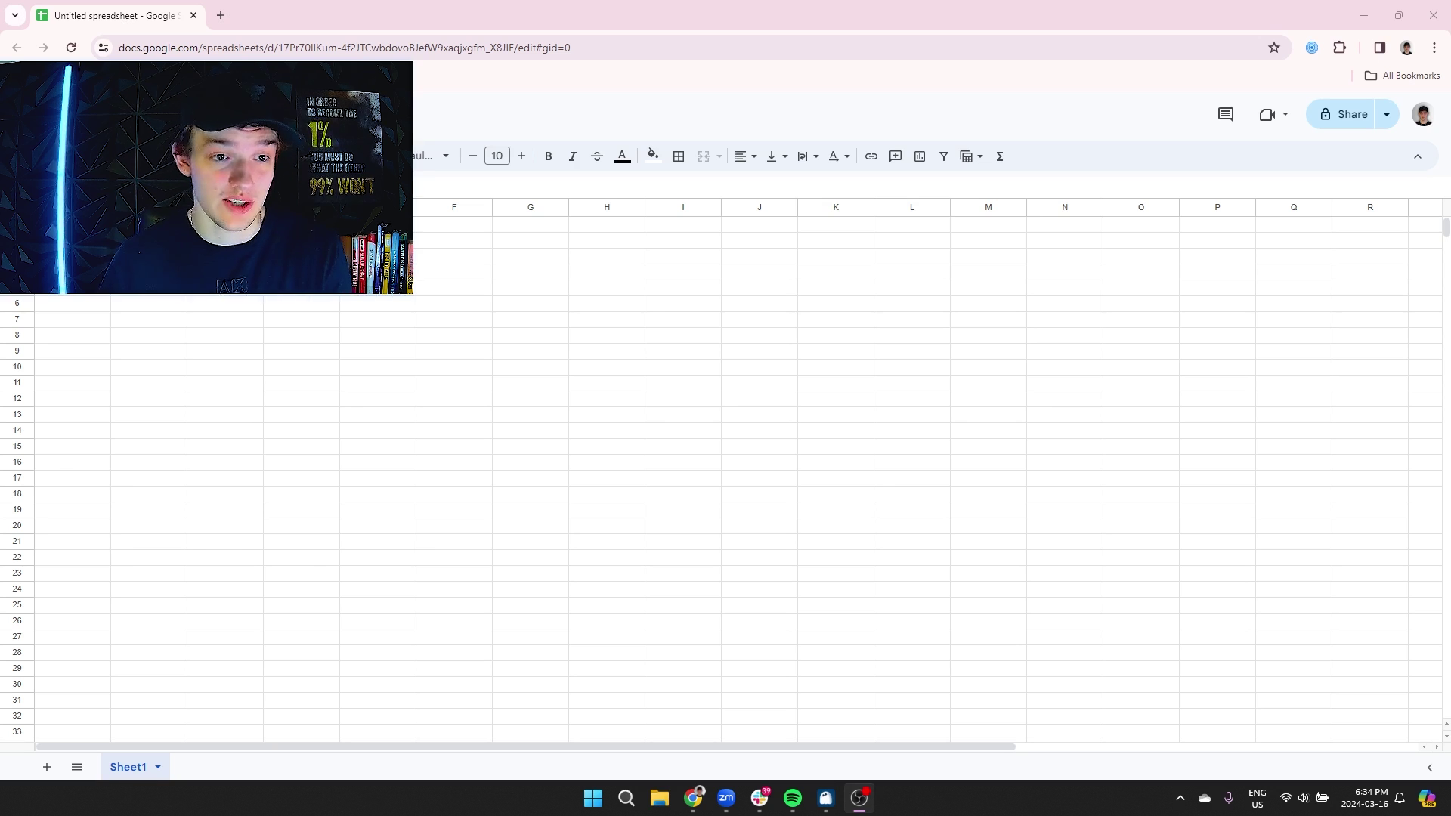
key(alt+f)
Upload ig-1710628418.xlsx from Downloads through File > Import
key(ctrl+o)
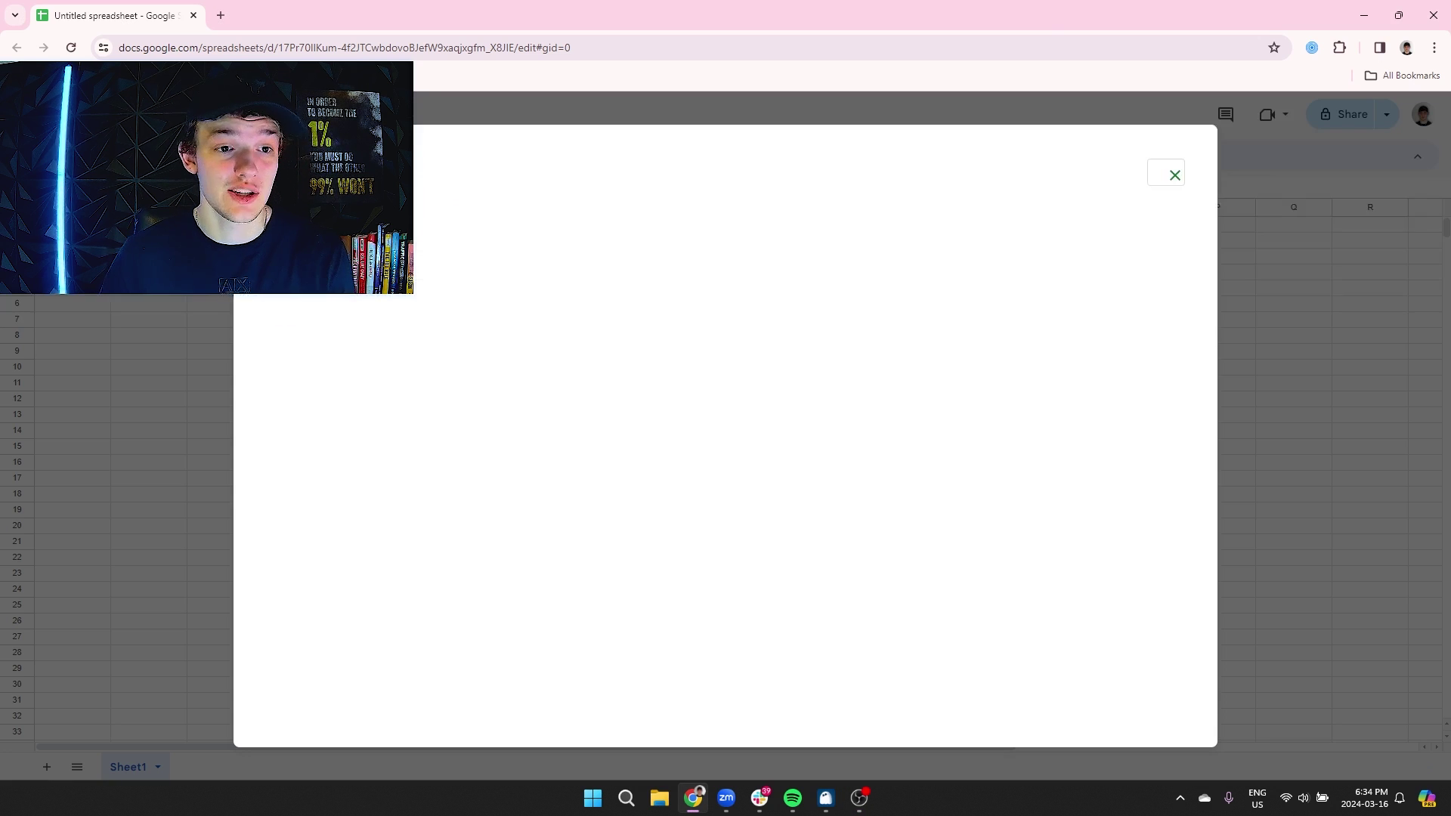
key(Escape)
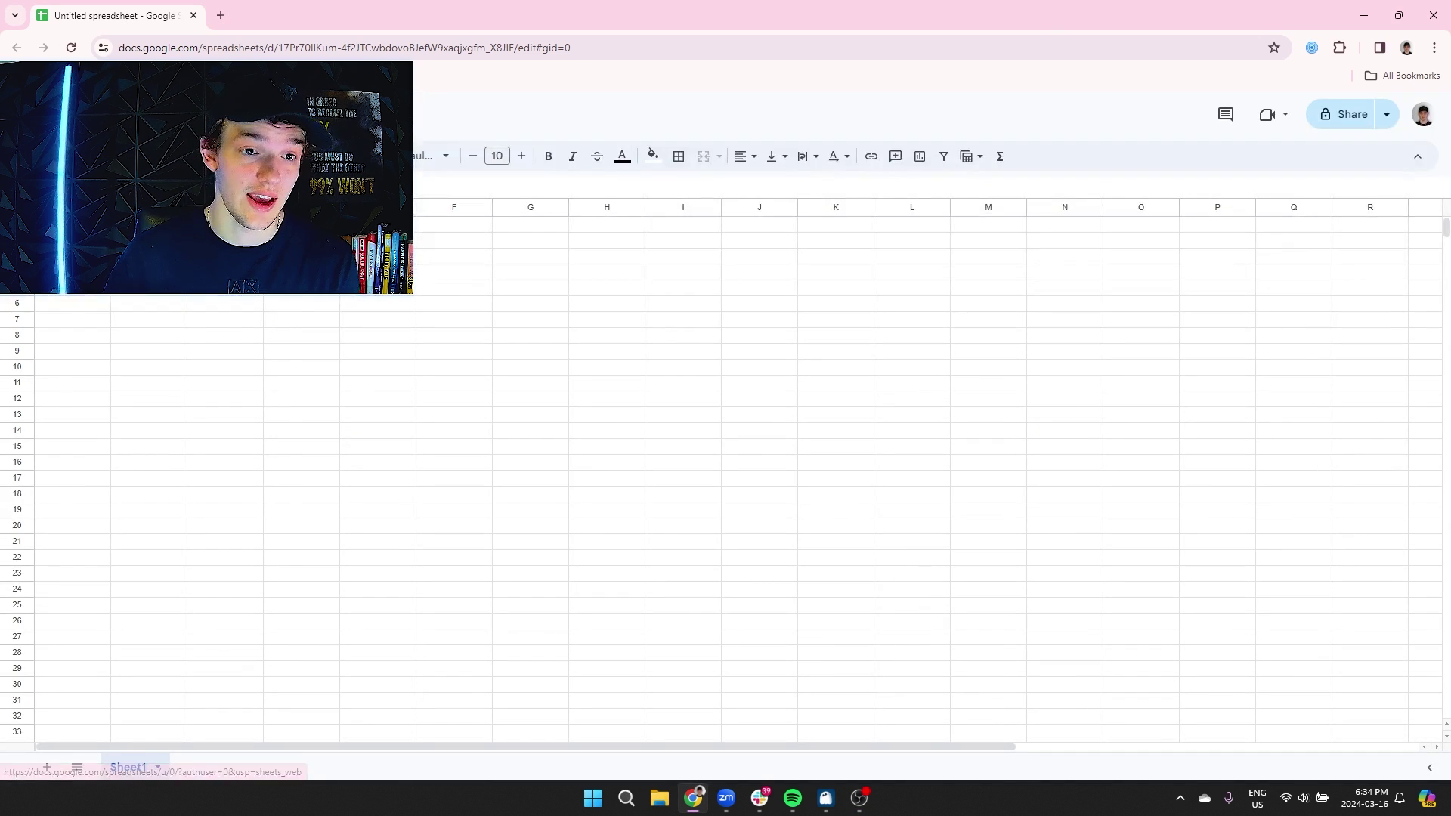
key(alt+f)
key(i)
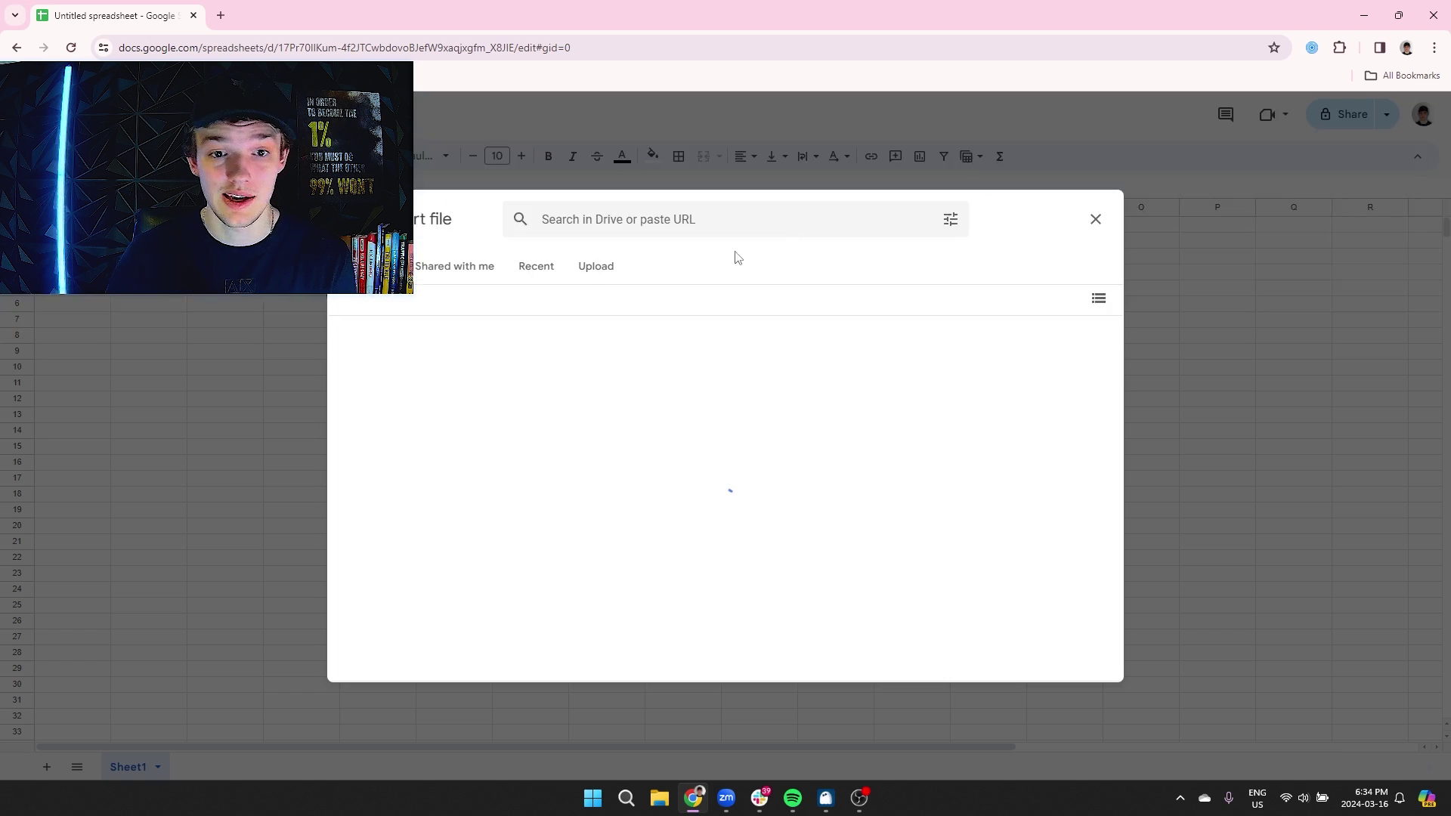
click(583, 271)
click(709, 539)
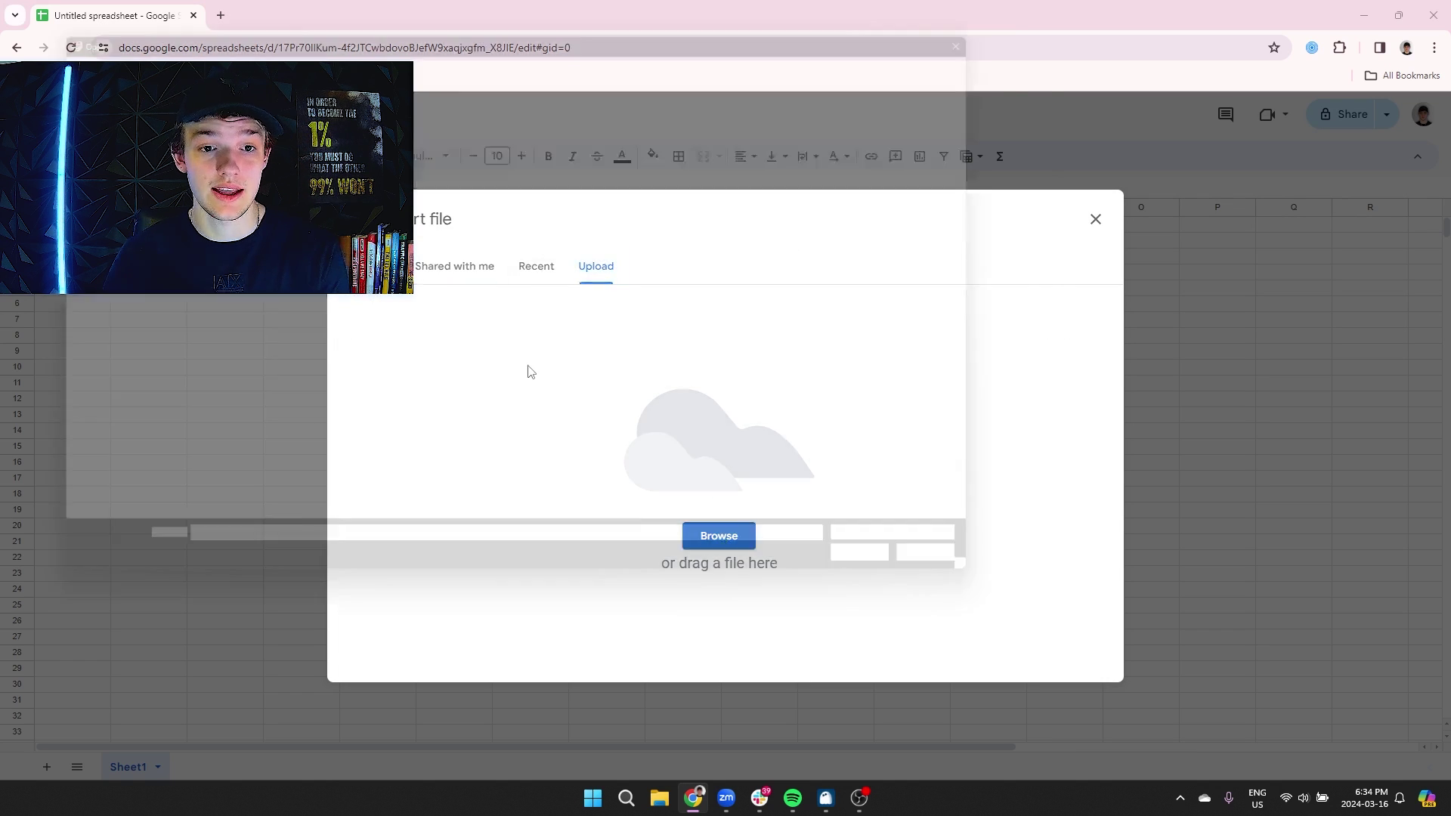
click(60, 151)
click(468, 139)
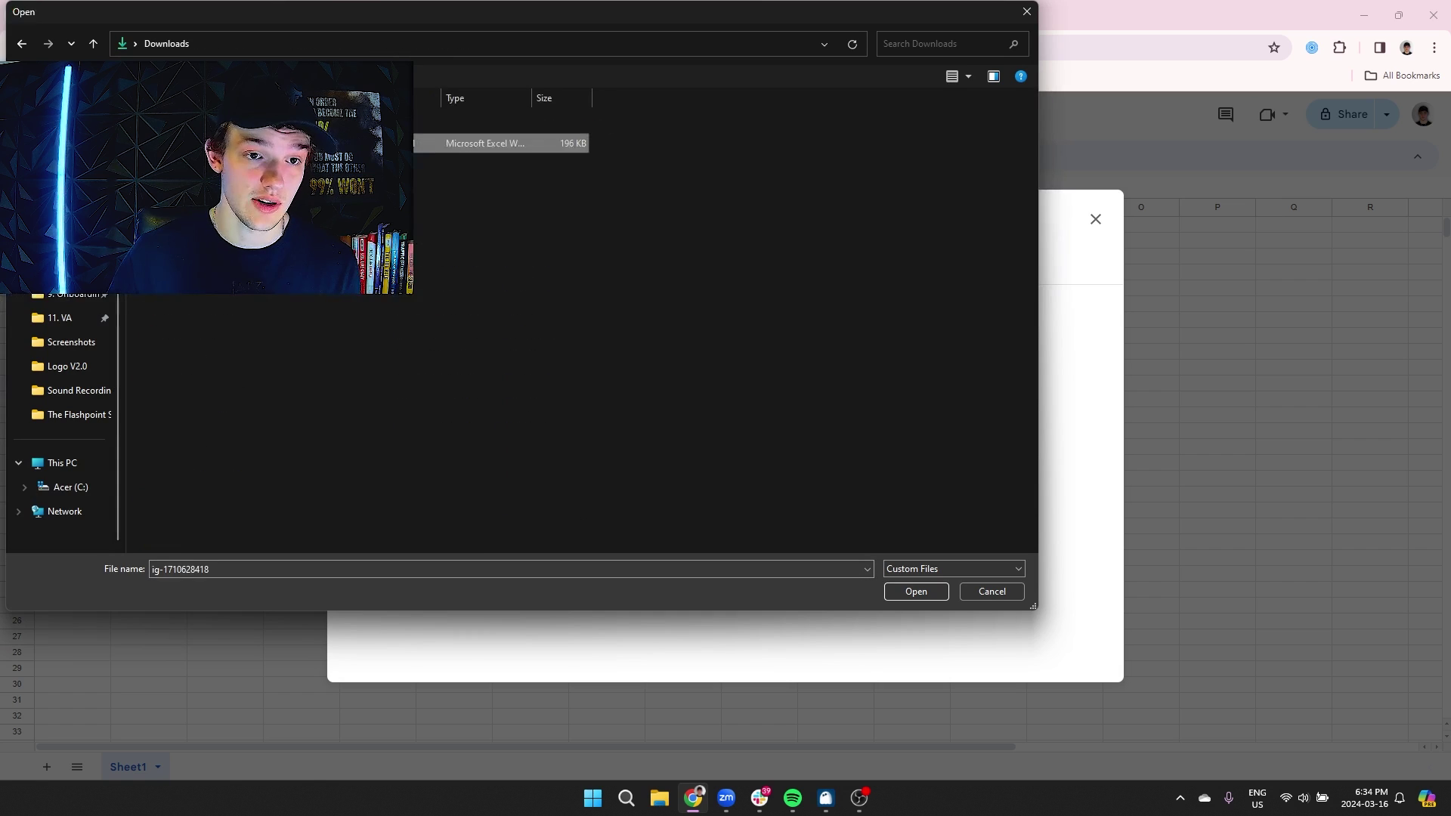
click(916, 591)
Set the import location to Insert new sheet(s) and import the follower data
click(609, 463)
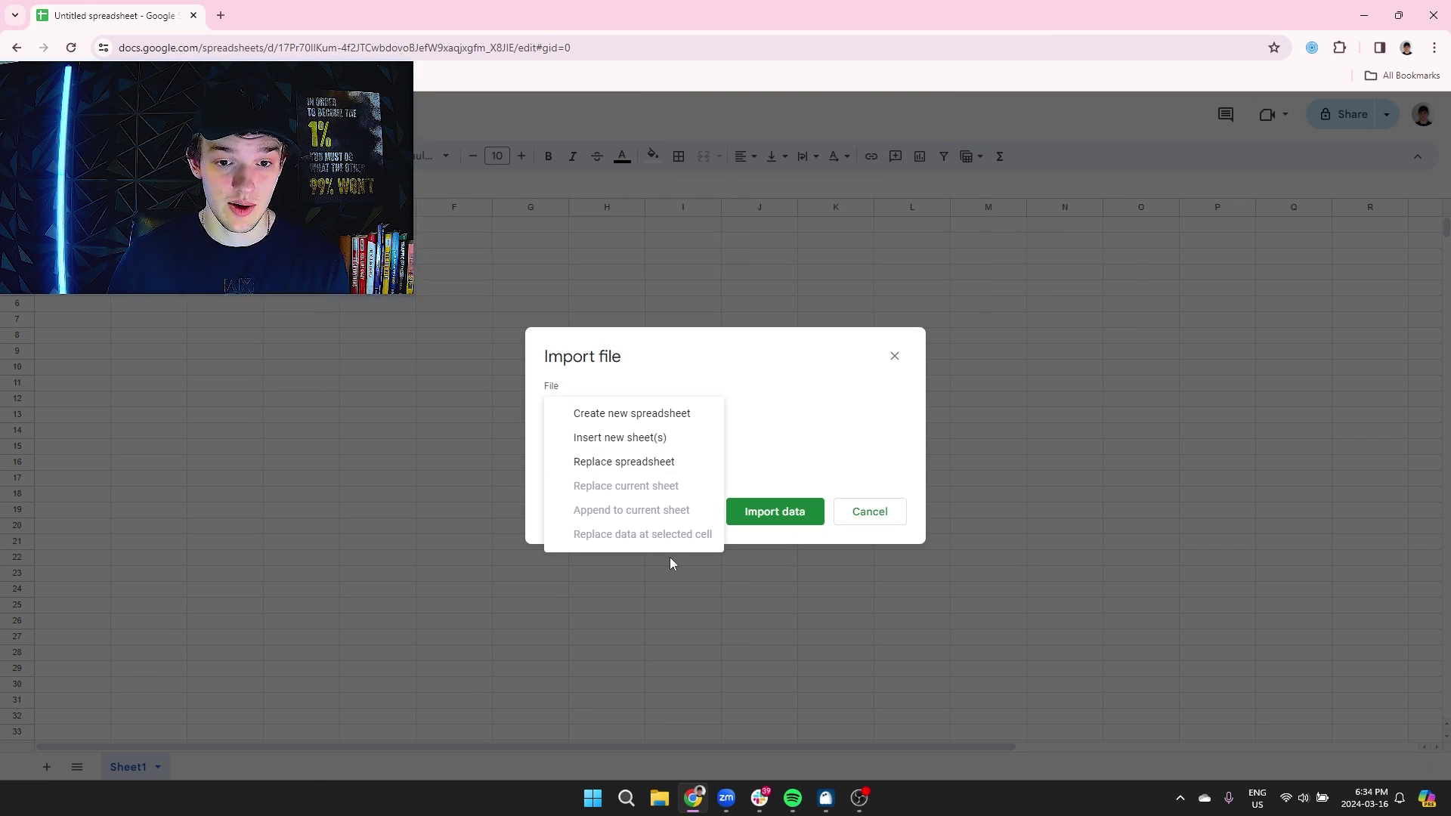
click(609, 439)
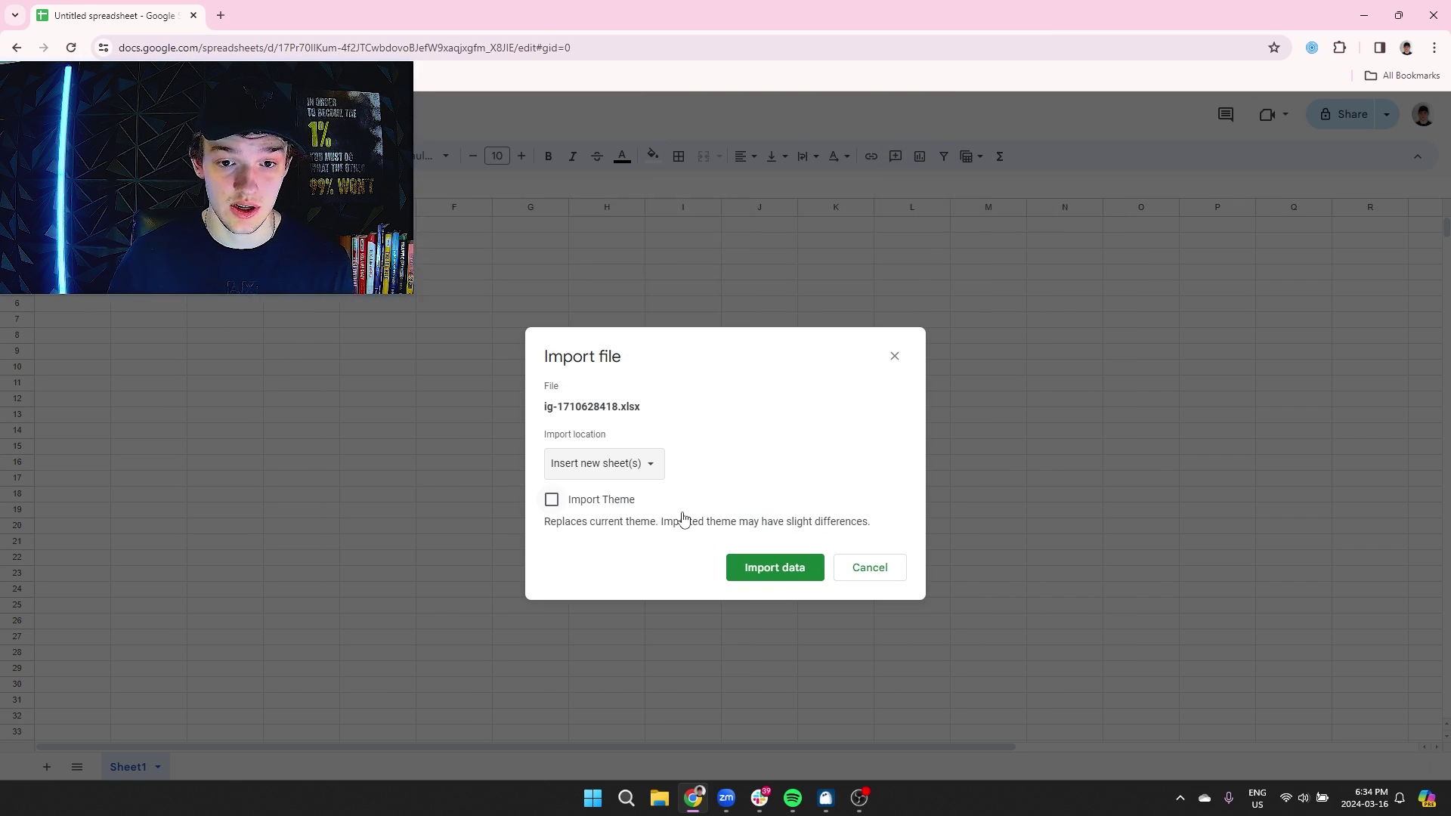
click(624, 466)
click(625, 467)
click(774, 567)
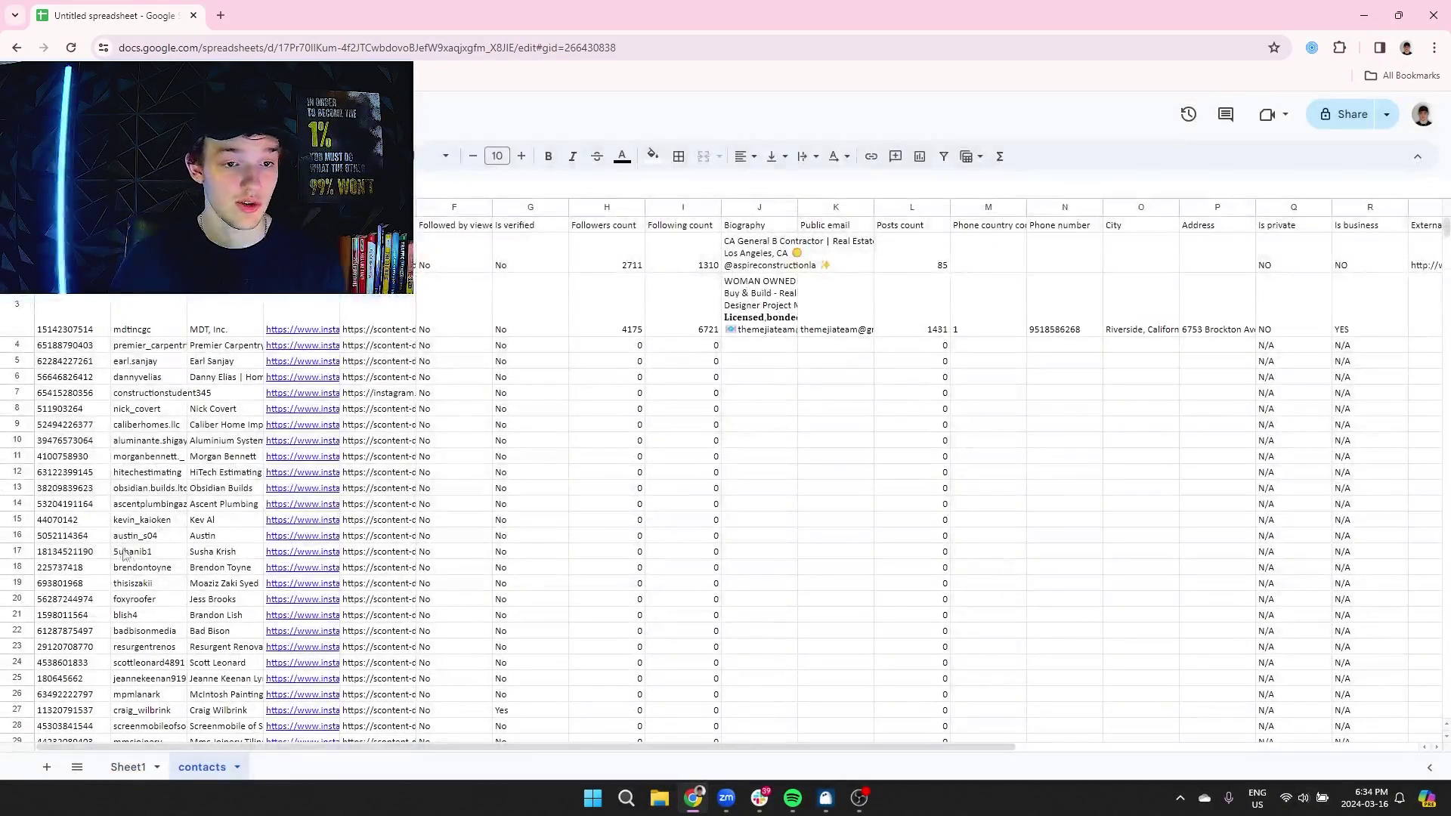
Scroll the contacts sheet, select the first Biography entries, and copy the Public email cells
scroll(340, 401, down, 8)
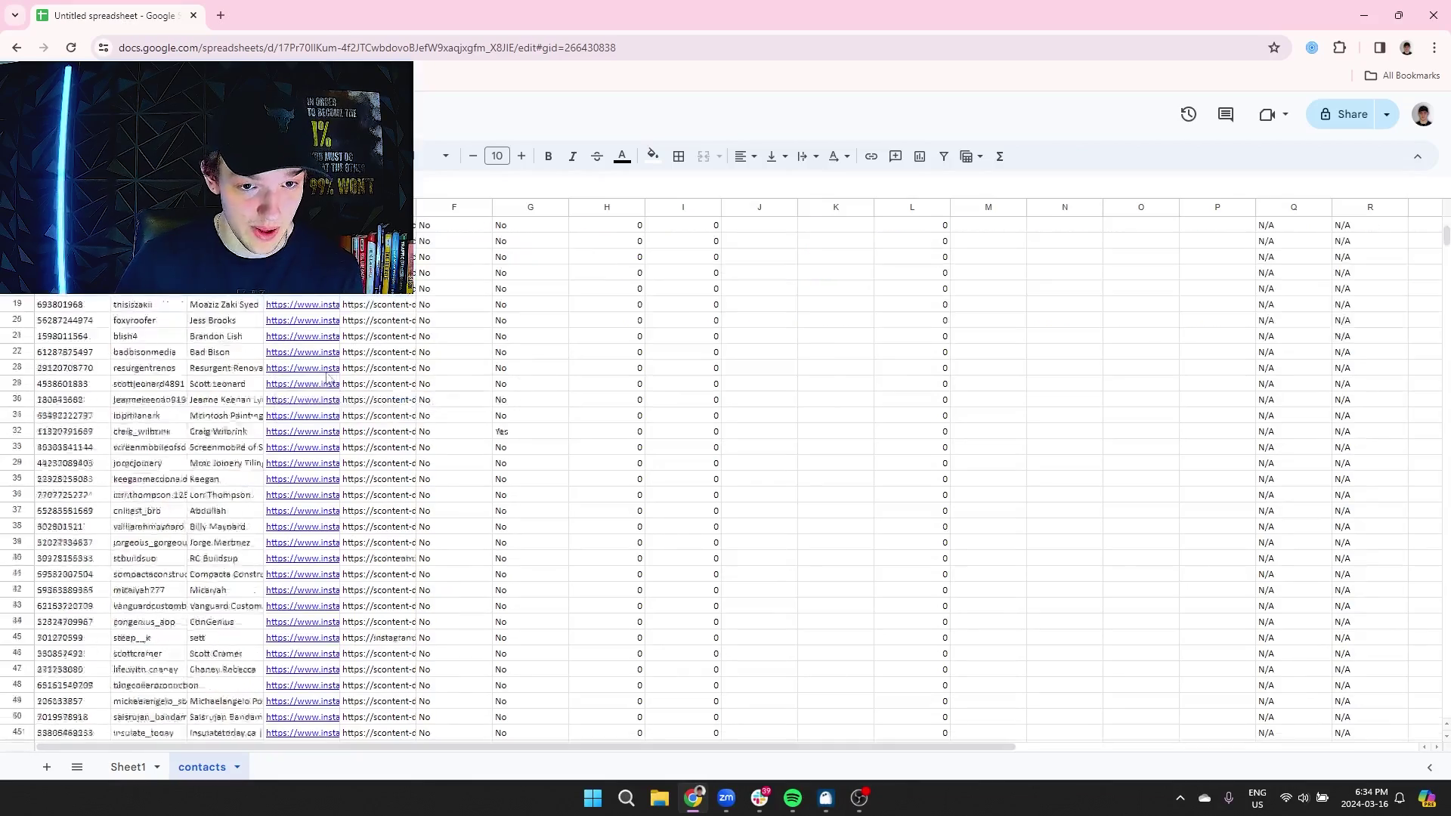
scroll(1236, 478, down, 5)
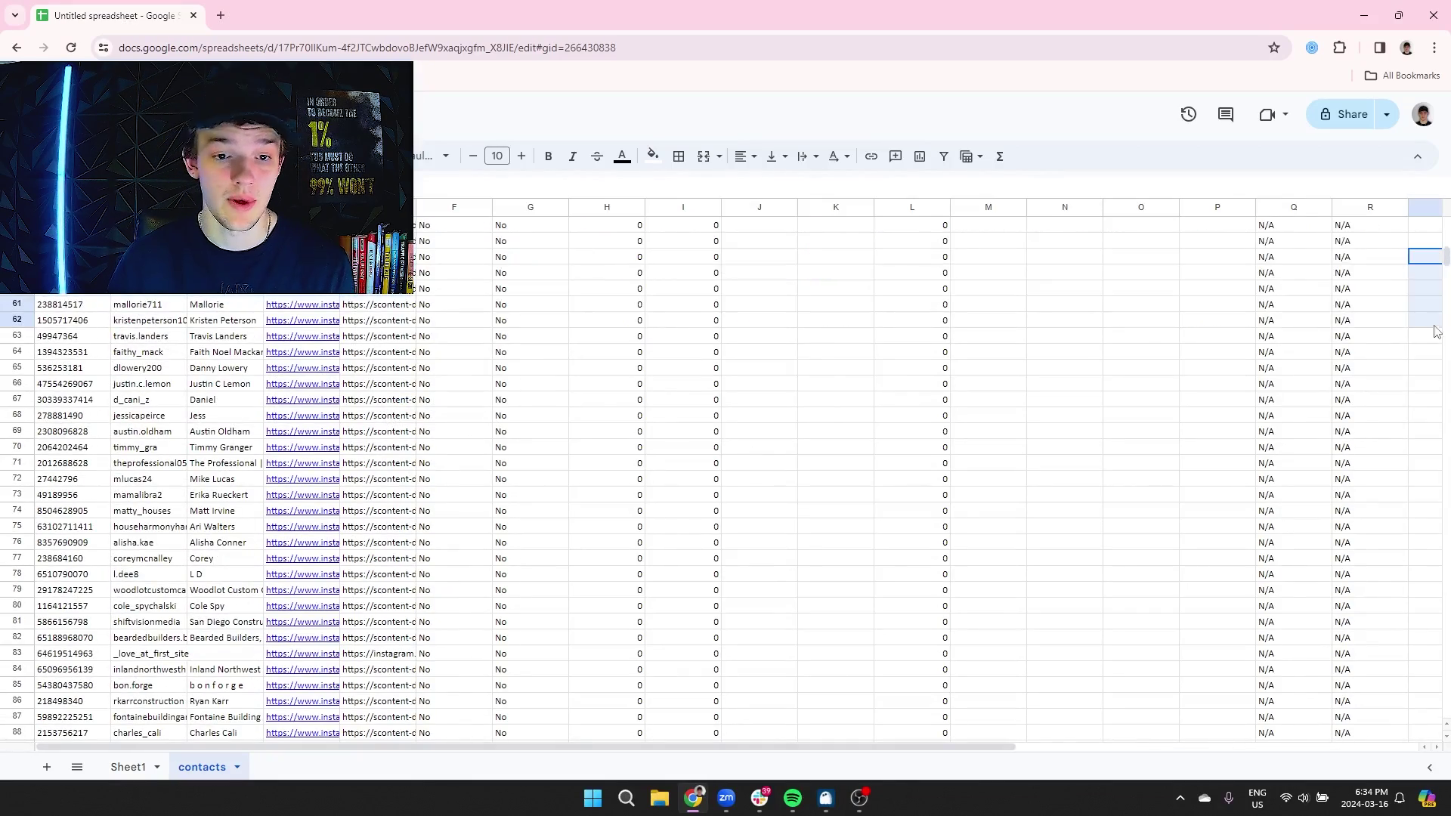
drag(1440, 258, 1441, 227)
drag(76, 317, 718, 317)
drag(760, 250, 759, 348)
drag(852, 283, 851, 257)
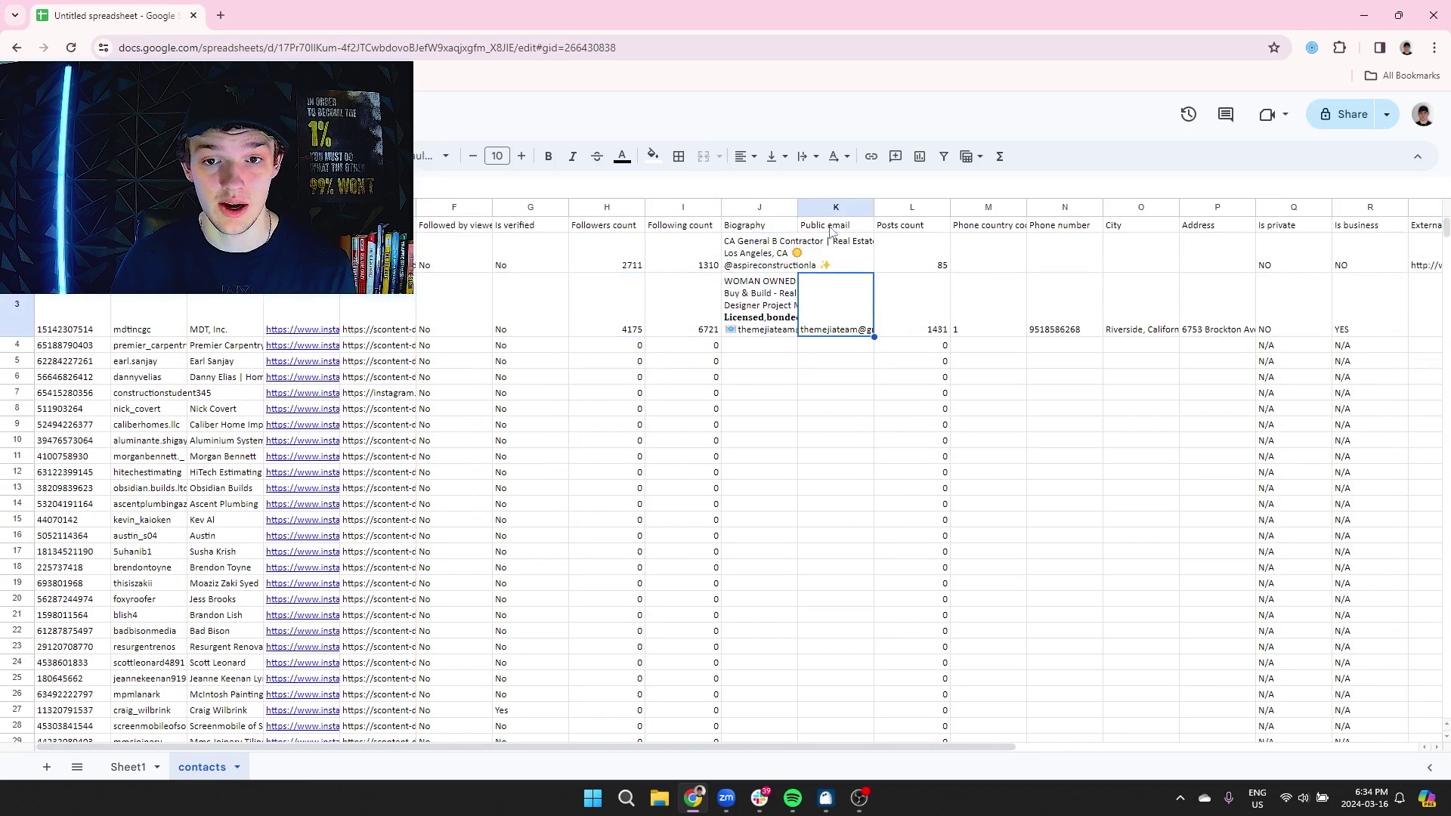
key(ctrl+c)
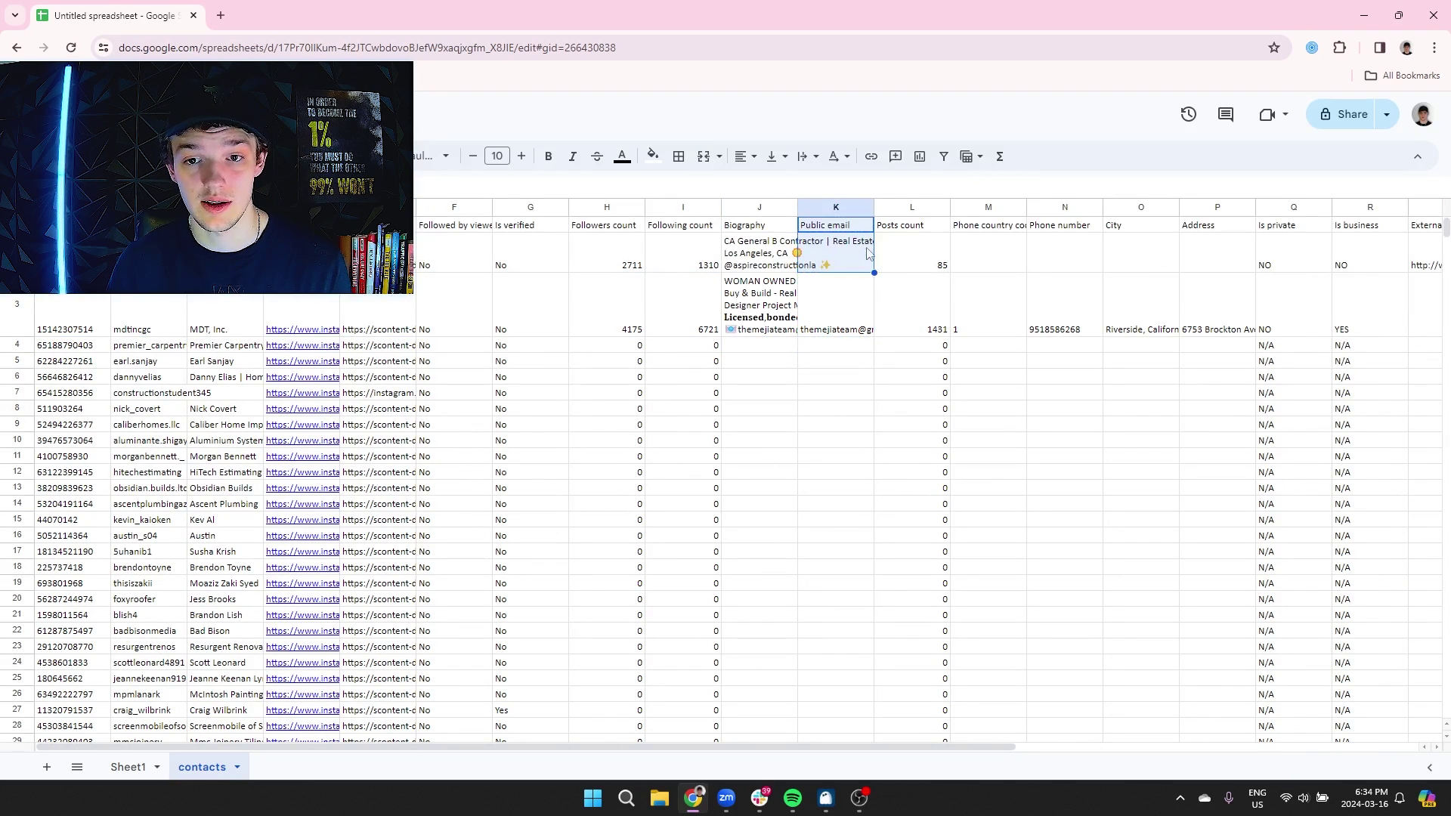
Inspect the Posts count (85), phone country code and phone number cells of the first leads
click(938, 263)
drag(934, 277, 934, 318)
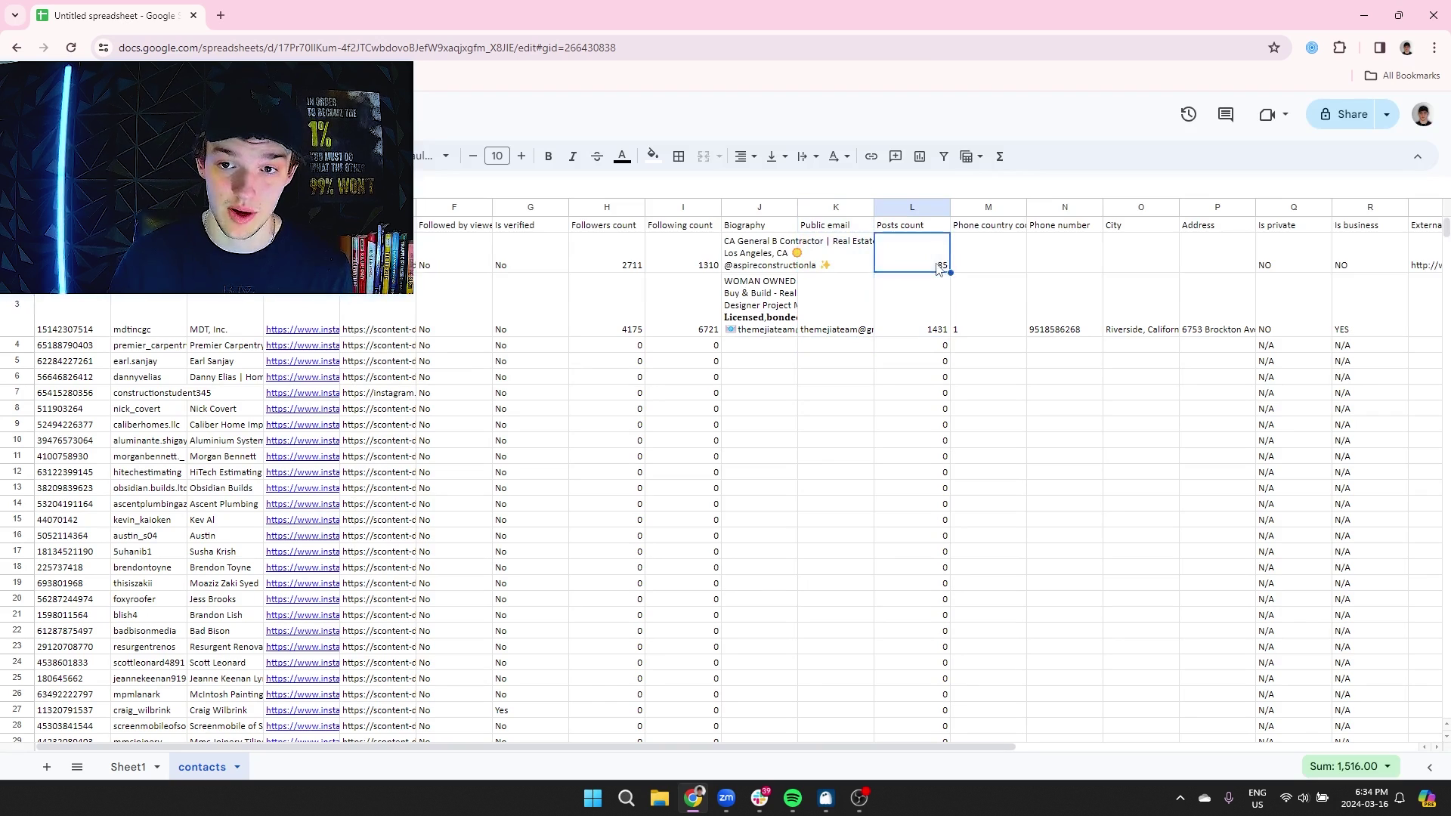
drag(986, 257, 986, 318)
drag(1065, 257, 1075, 318)
click(1074, 318)
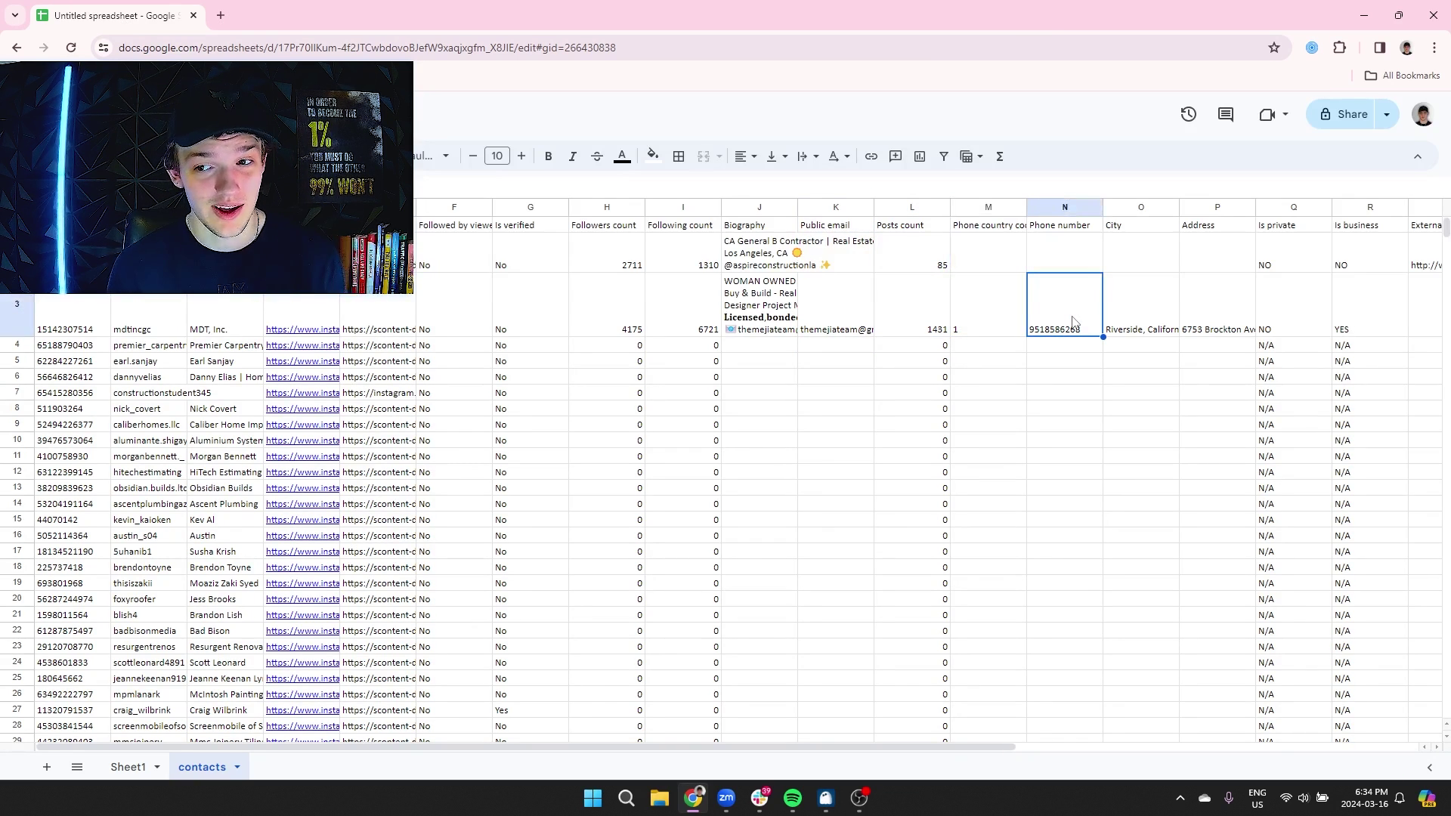
Reselect the first biographies and select columns A–B from row 4 down to the last row
click(760, 253)
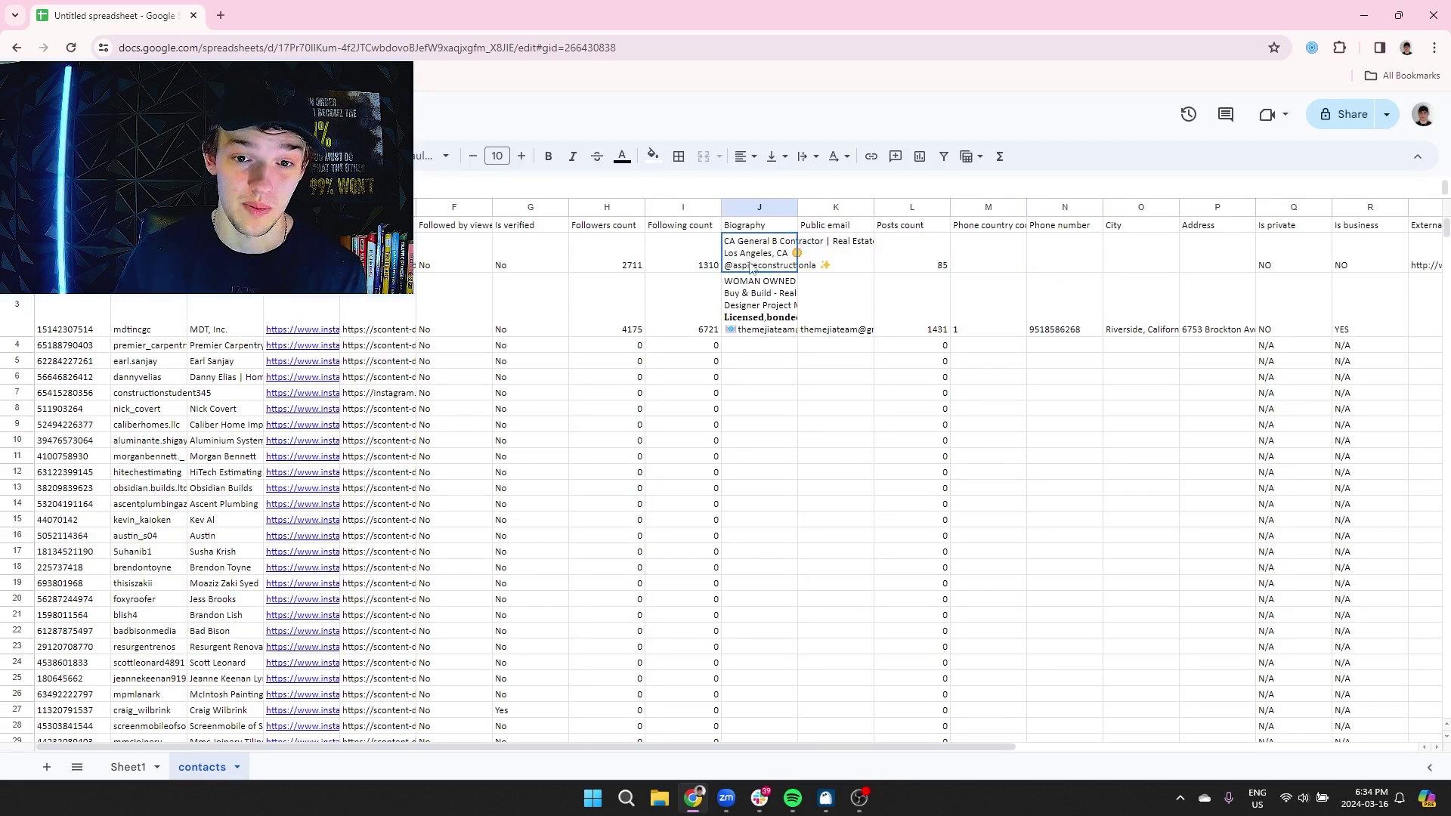
click(994, 288)
drag(760, 253, 760, 310)
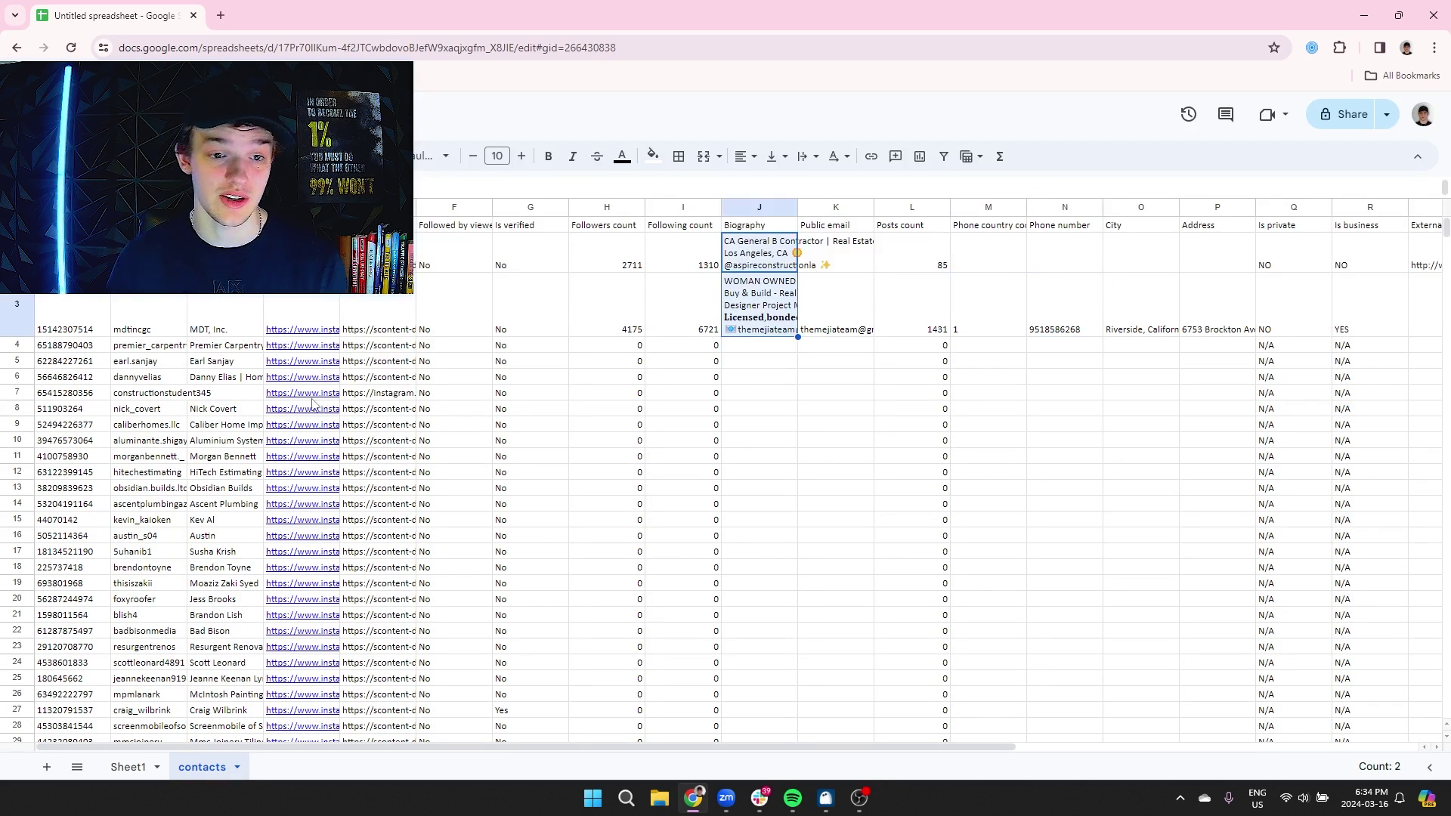
drag(93, 351, 152, 351)
key(ctrl+shift+Down)
scroll(454, 453, up, 10)
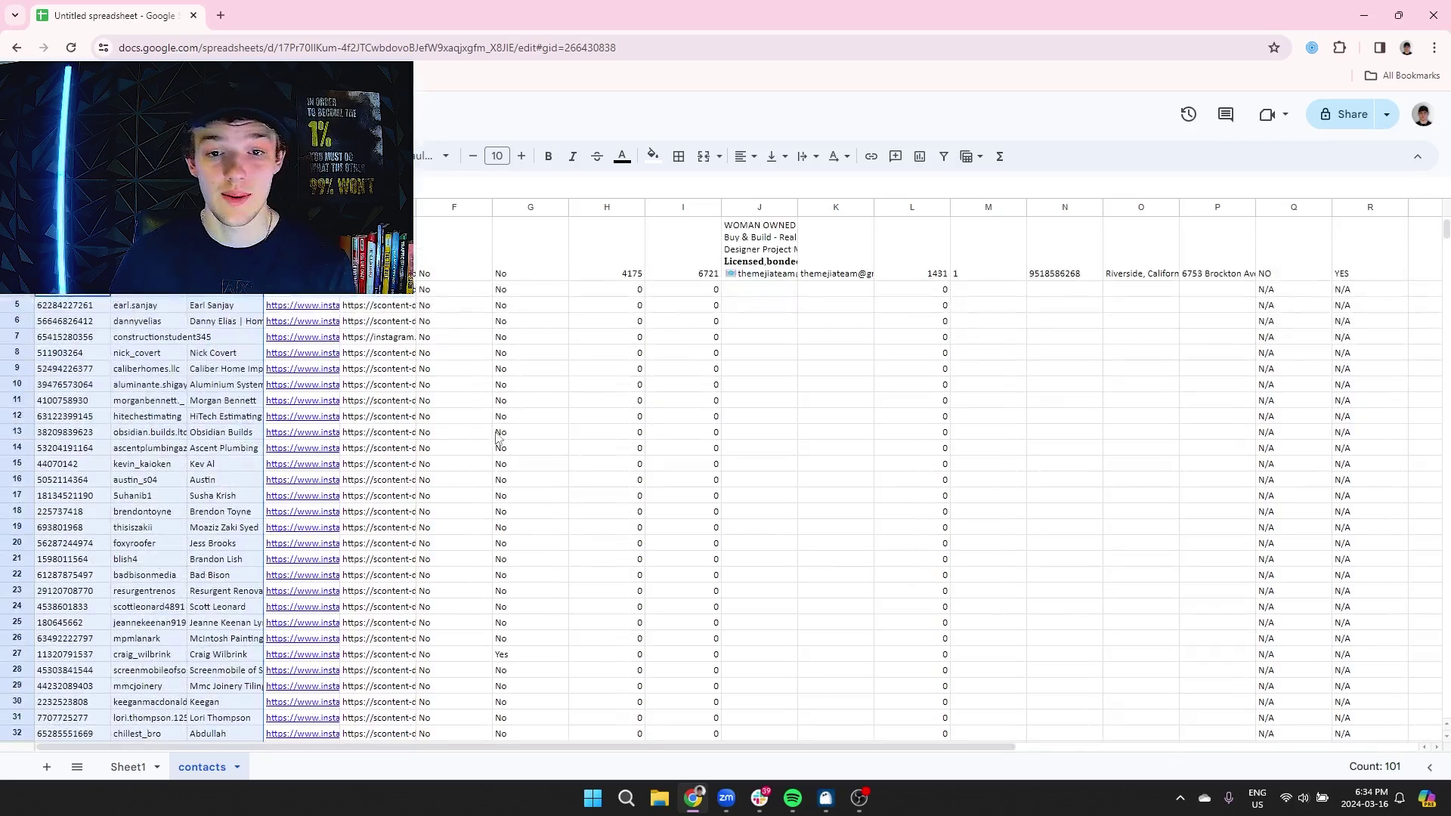
drag(730, 255, 775, 321)
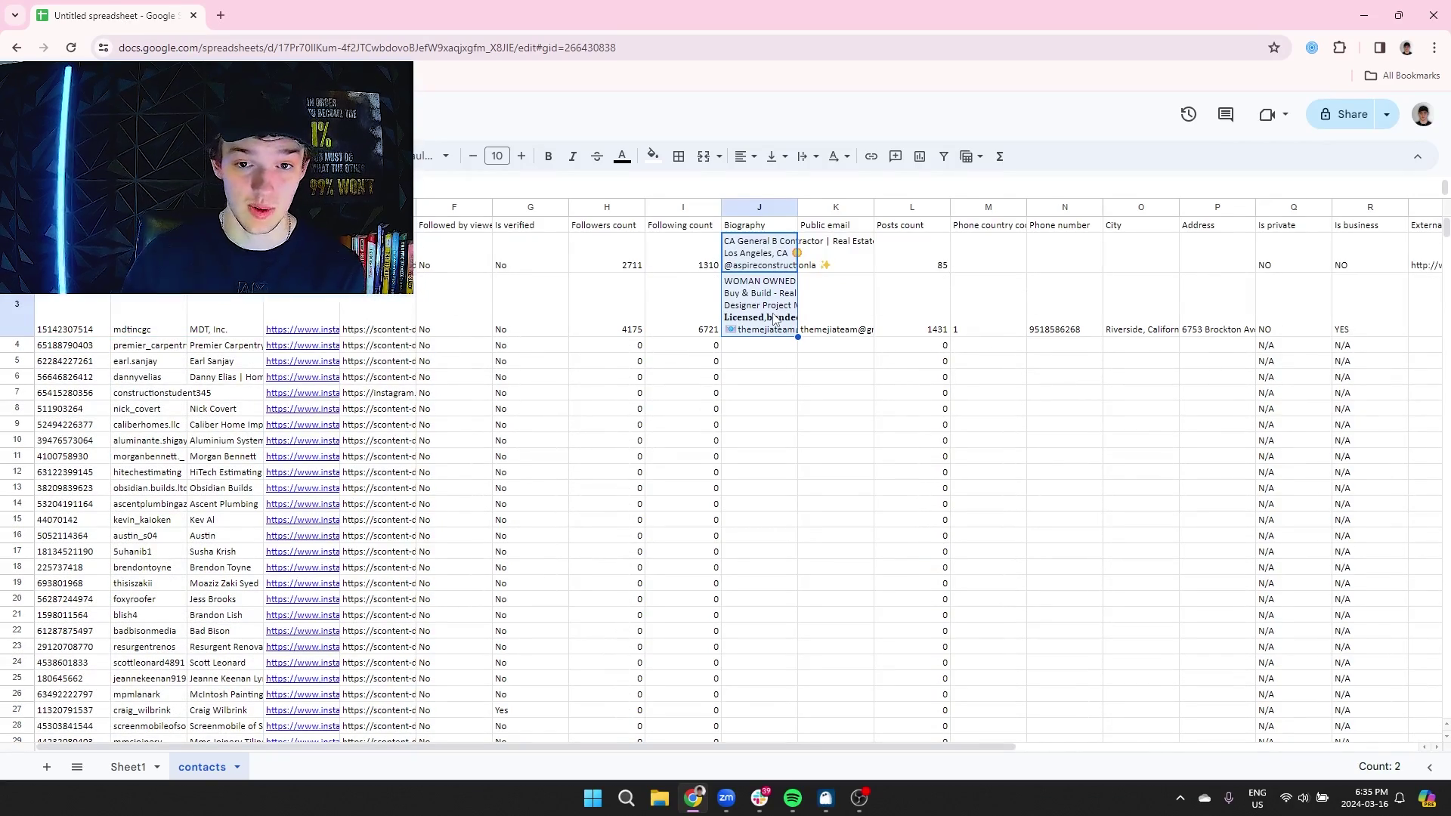
mouse_move(763, 257)
mouse_down()
mouse_move(907, 261)
mouse_move(789, 263)
mouse_up()
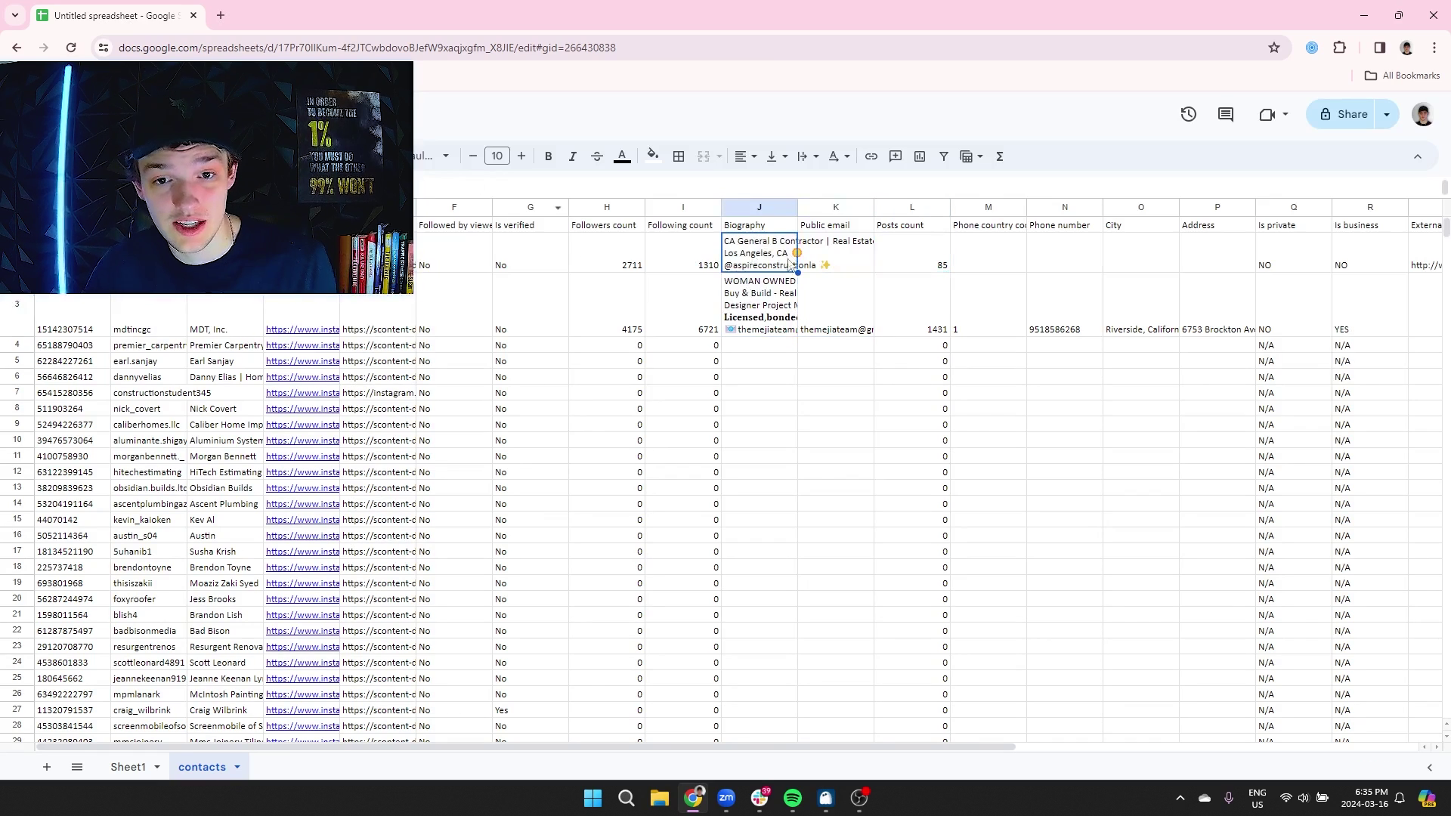
Add a conditional formatting rule on the Biography column: text contains 'Contractor', green fill
click(759, 208)
right_click(759, 209)
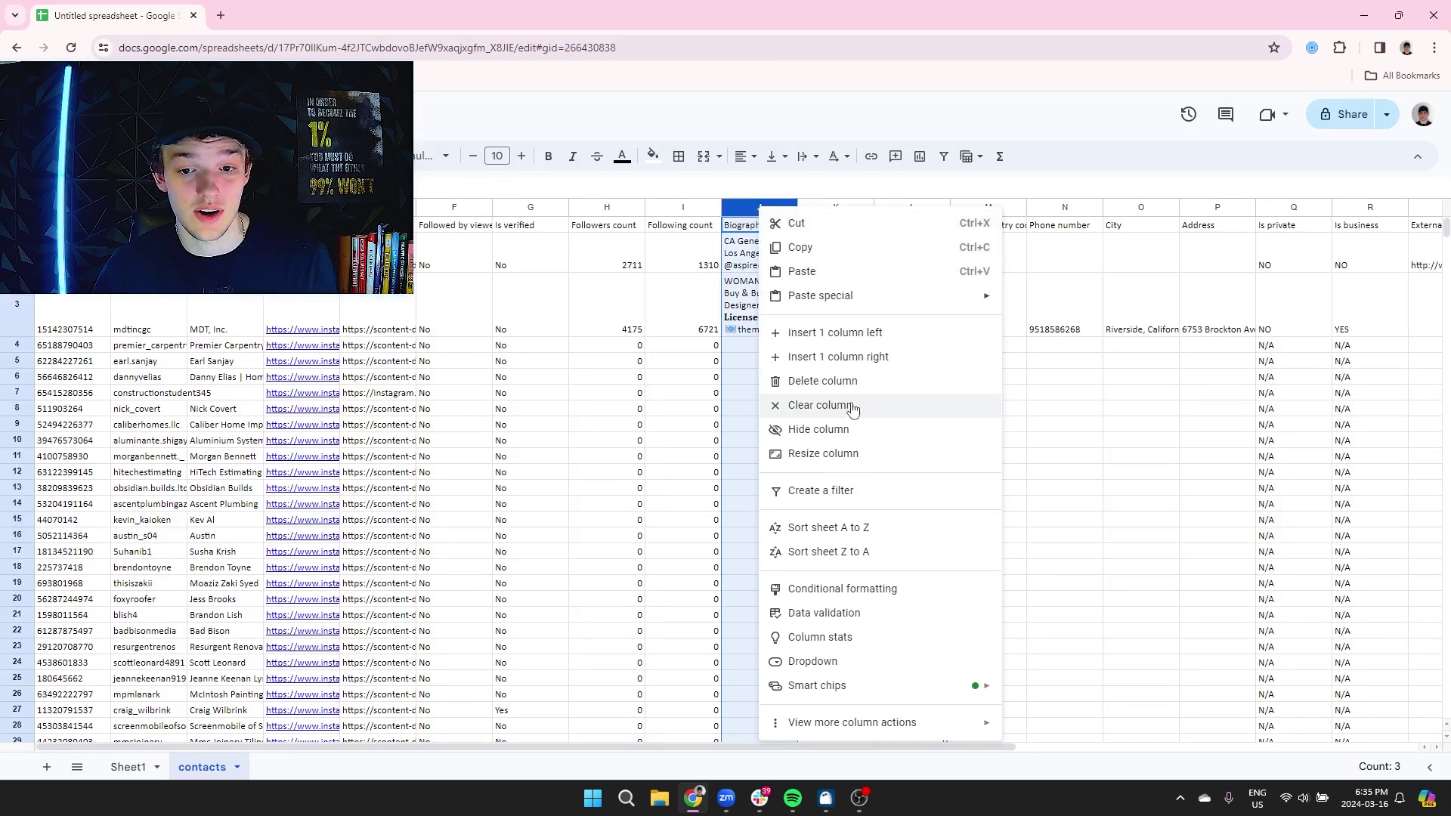
click(829, 596)
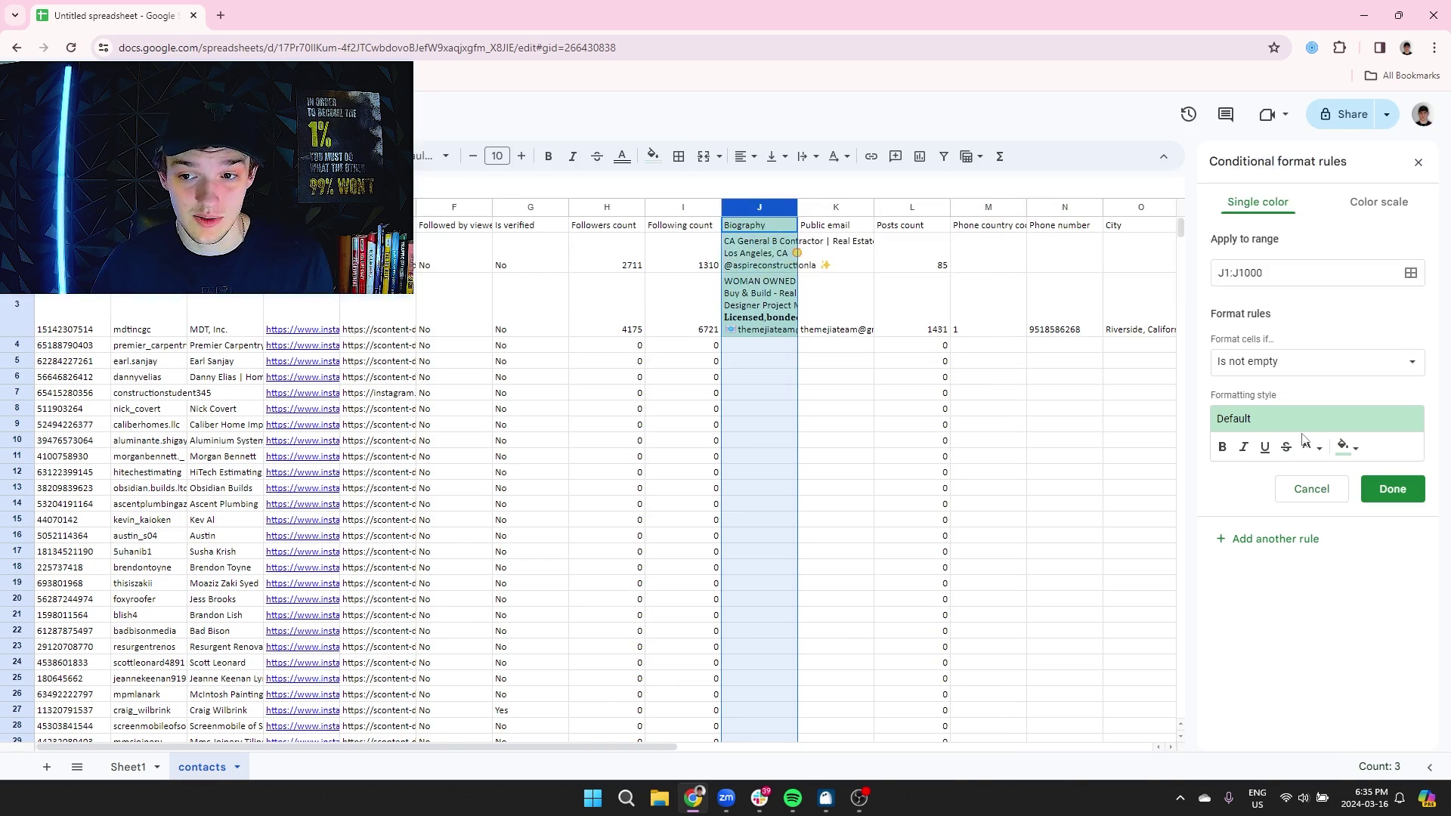
click(1299, 366)
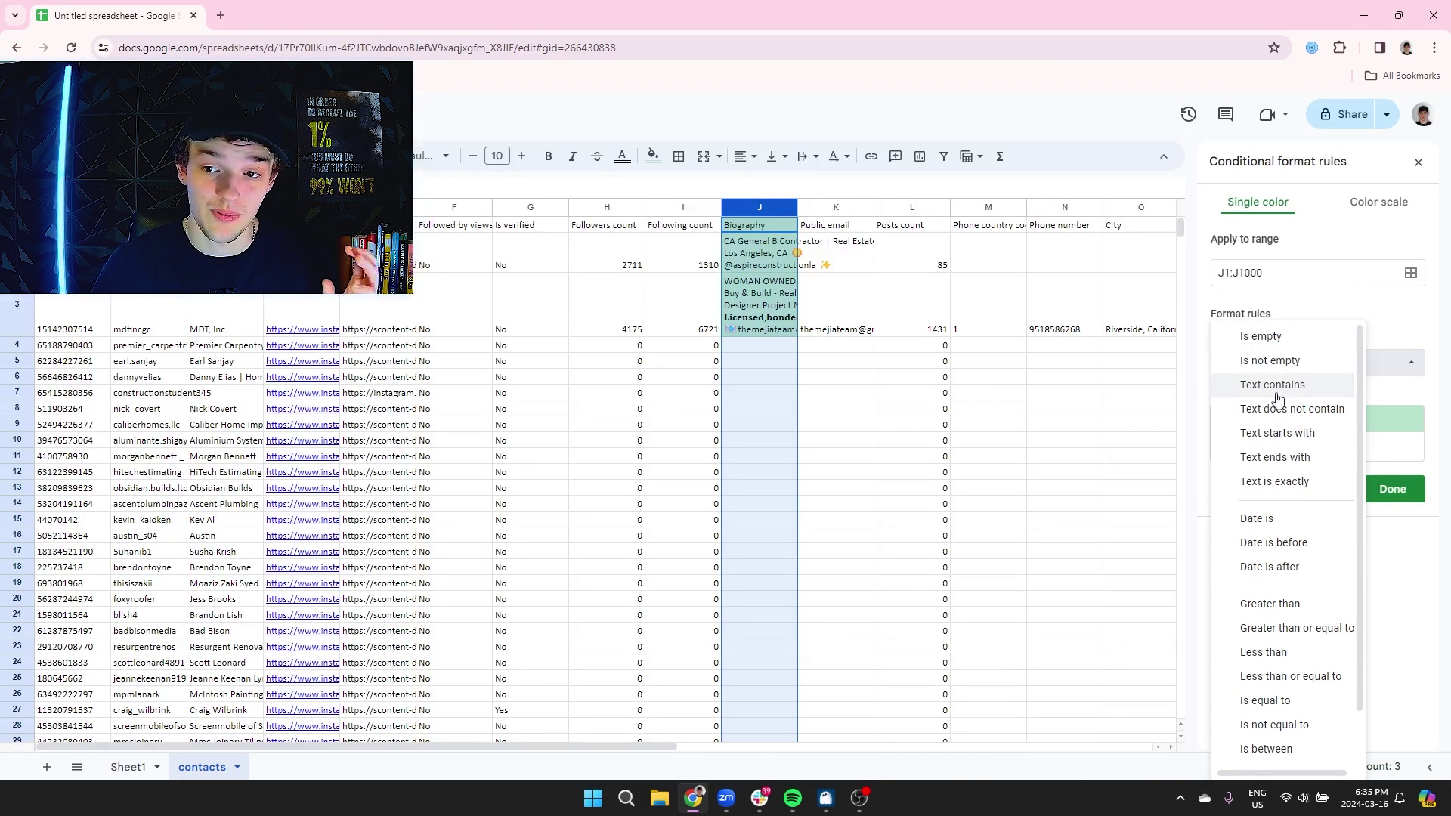
click(1273, 385)
click(1261, 396)
text(Contractor)
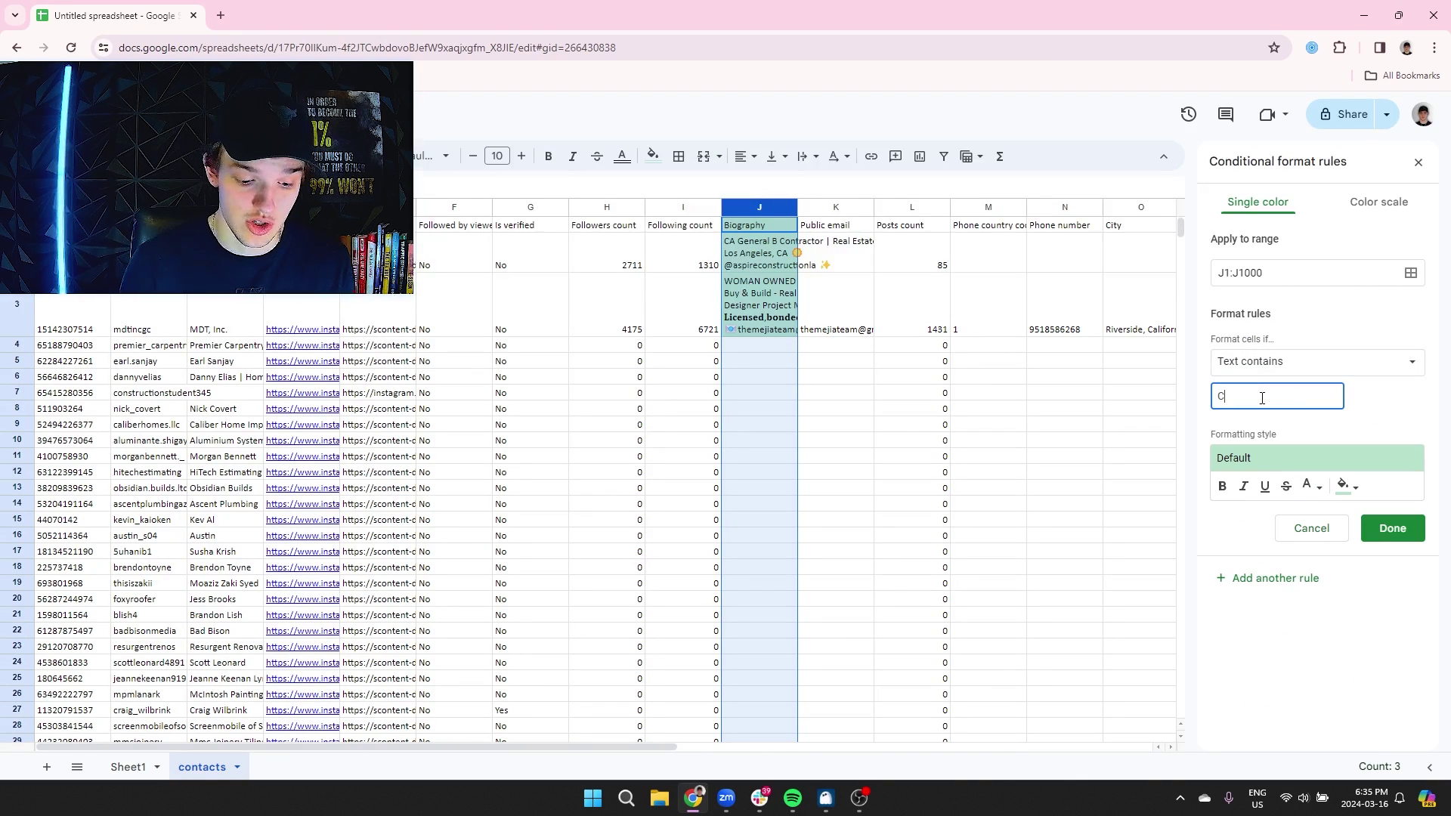
click(1391, 529)
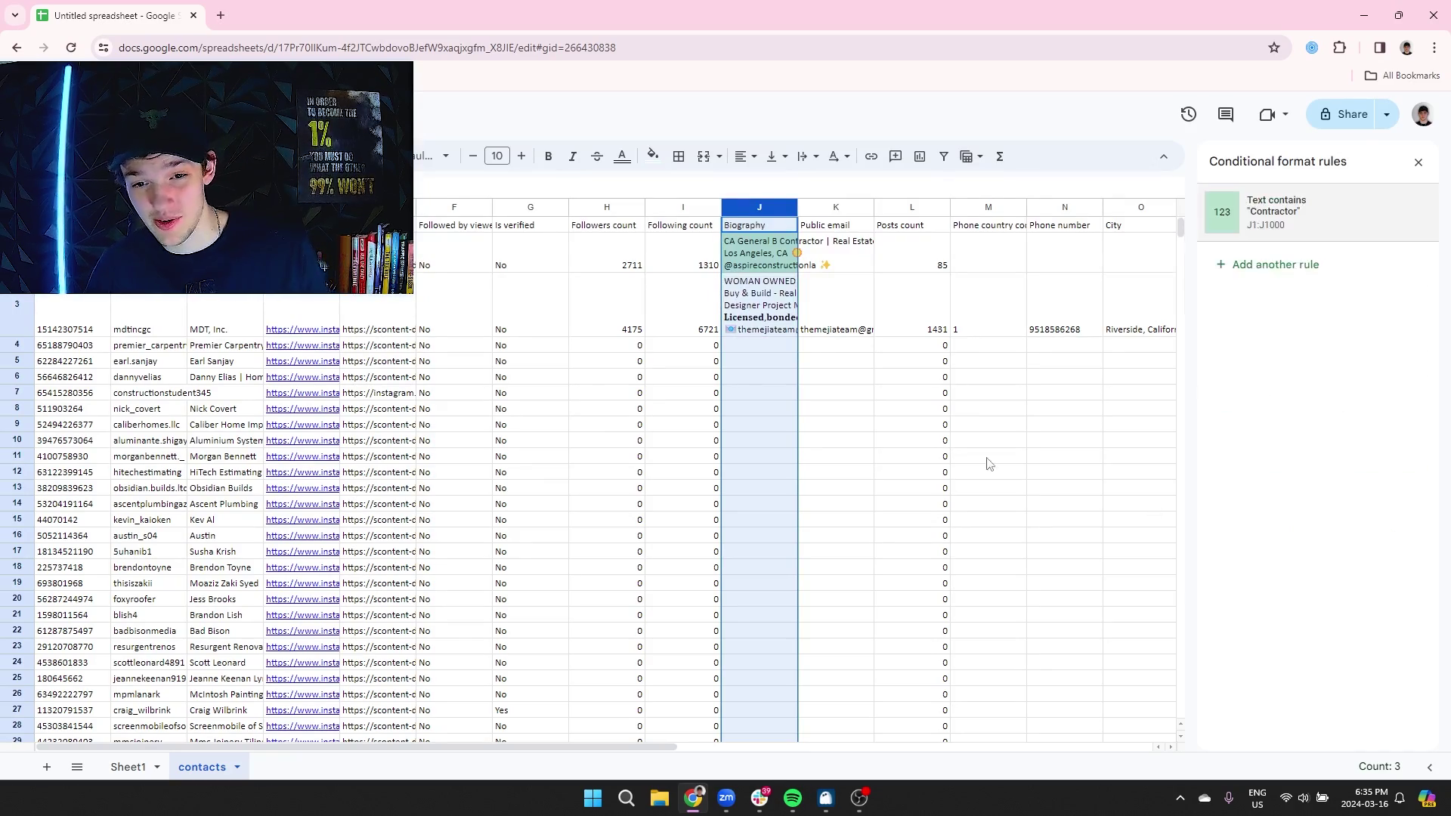
Confirm the first biography turns green, then delete the rule and restore it with Ctrl+Z
scroll(761, 333, down, 10)
scroll(756, 370, up, 10)
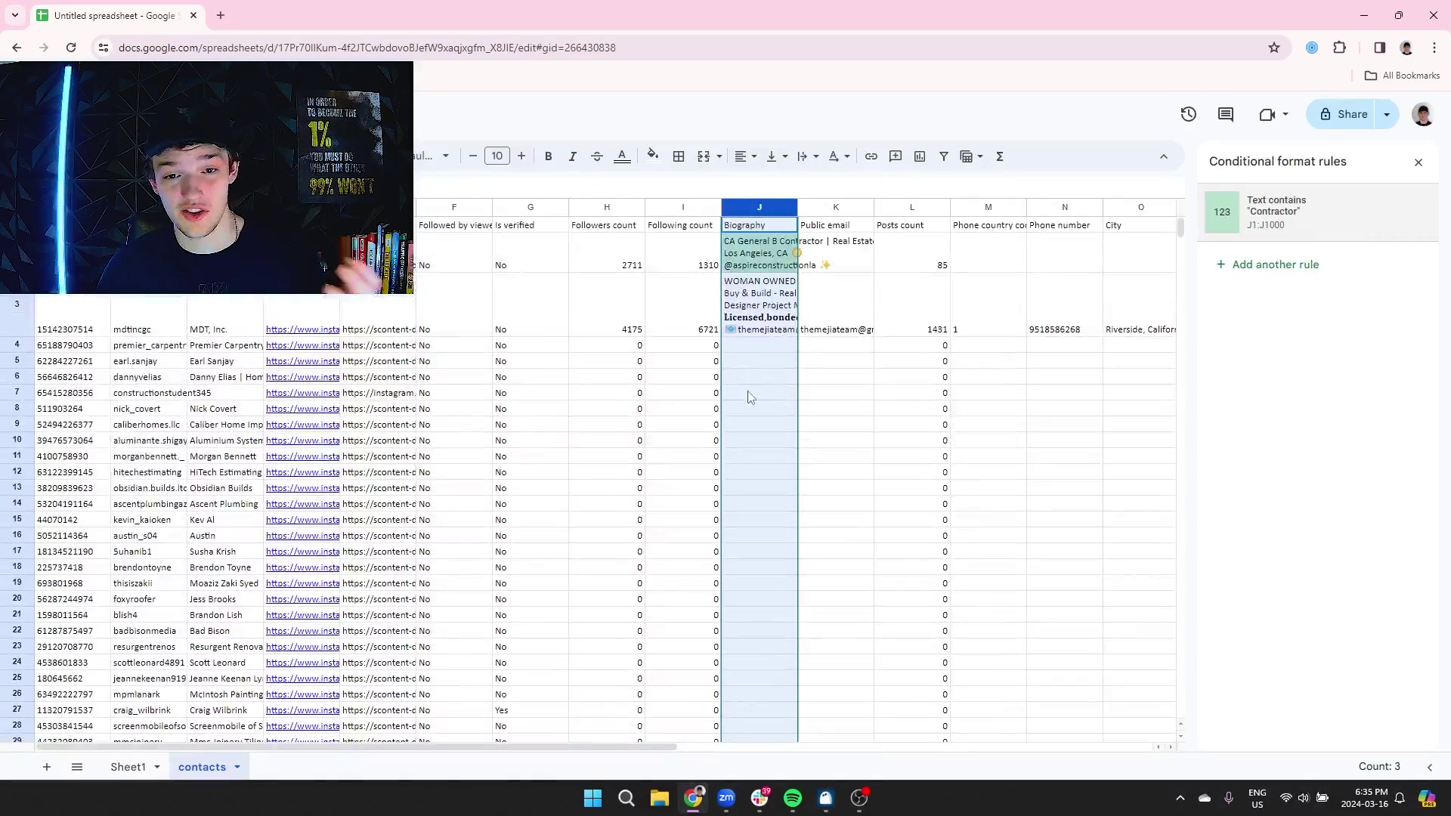
click(782, 292)
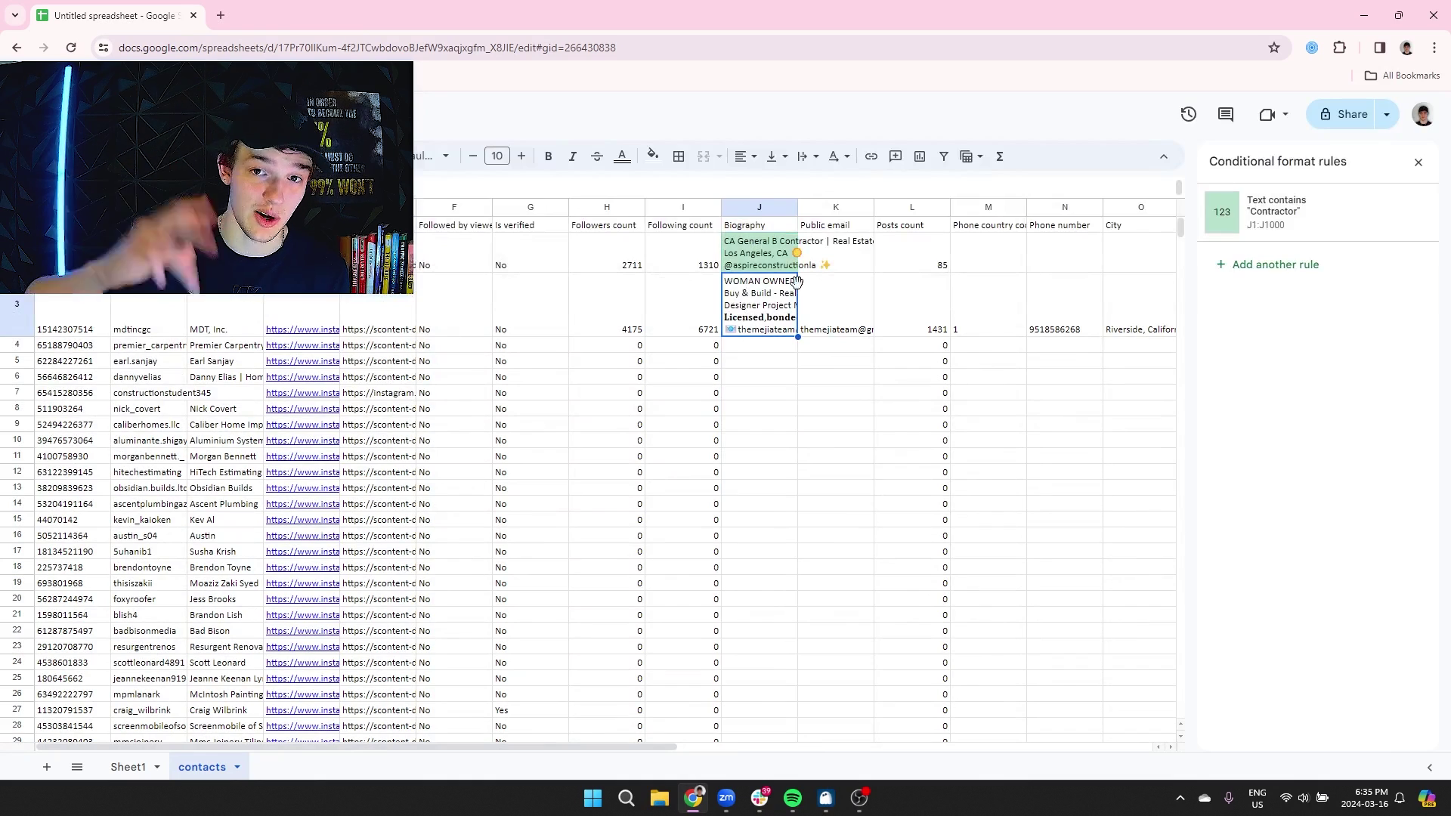
click(774, 245)
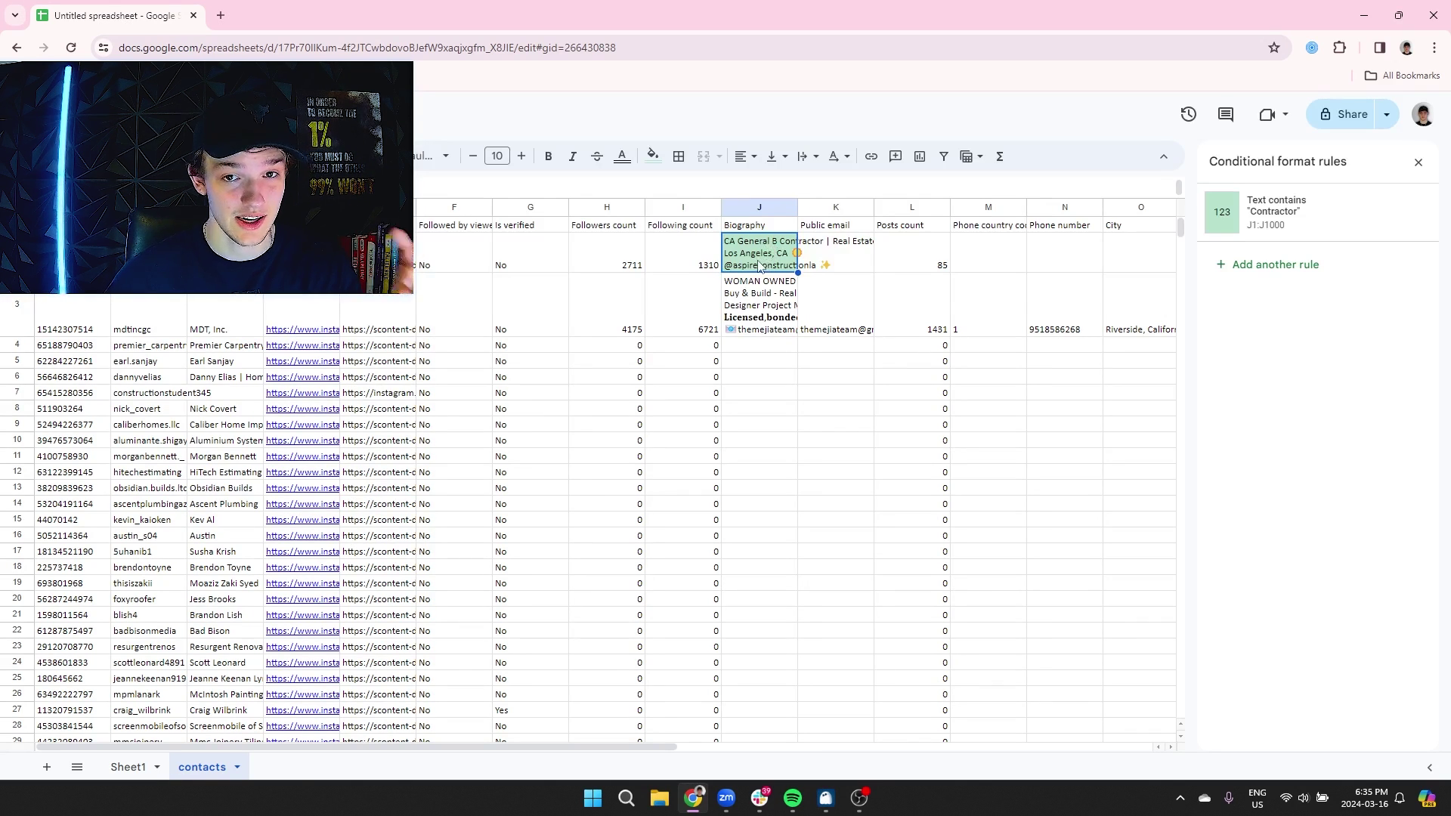
click(1418, 212)
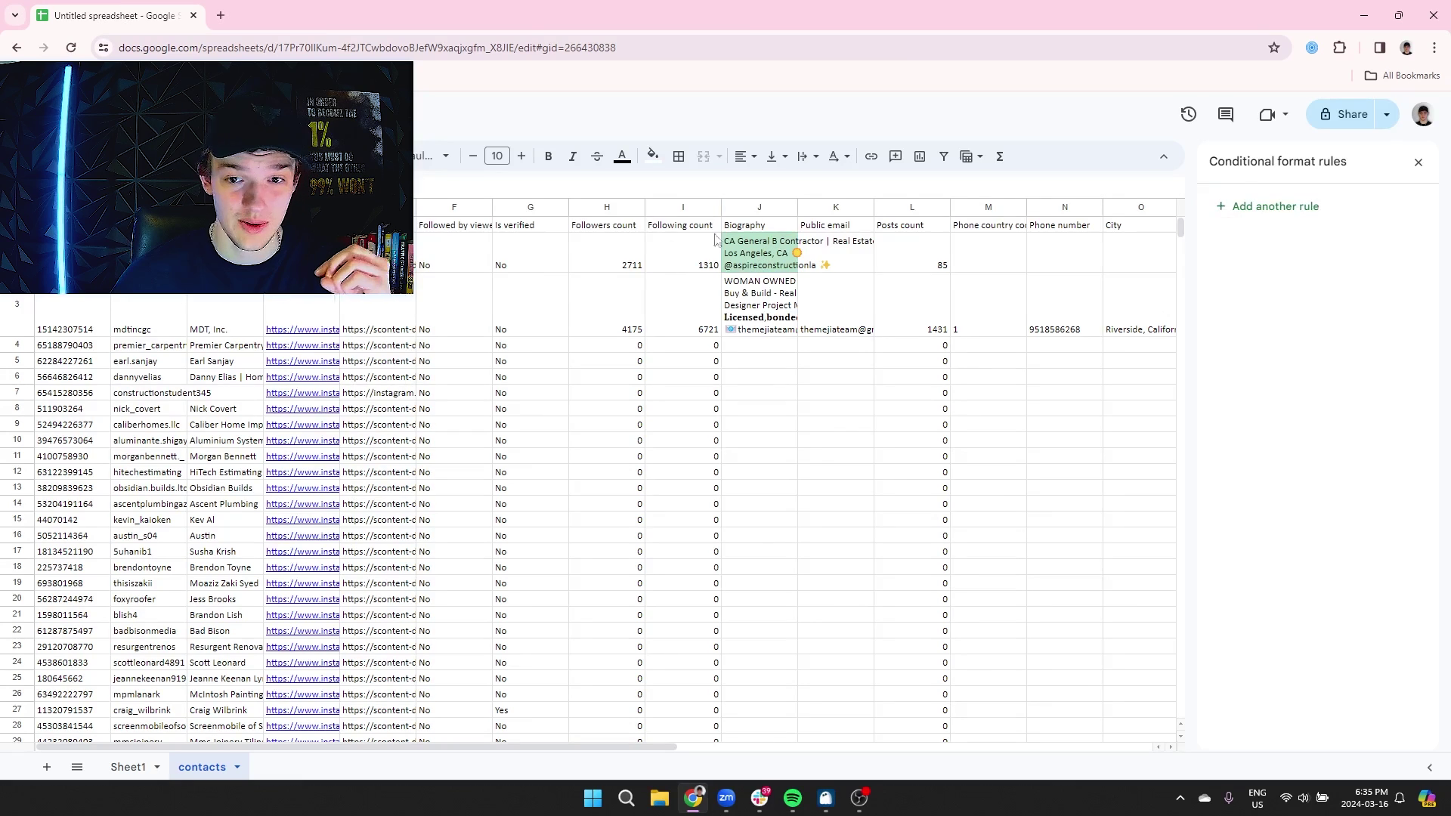
key(ctrl+z)
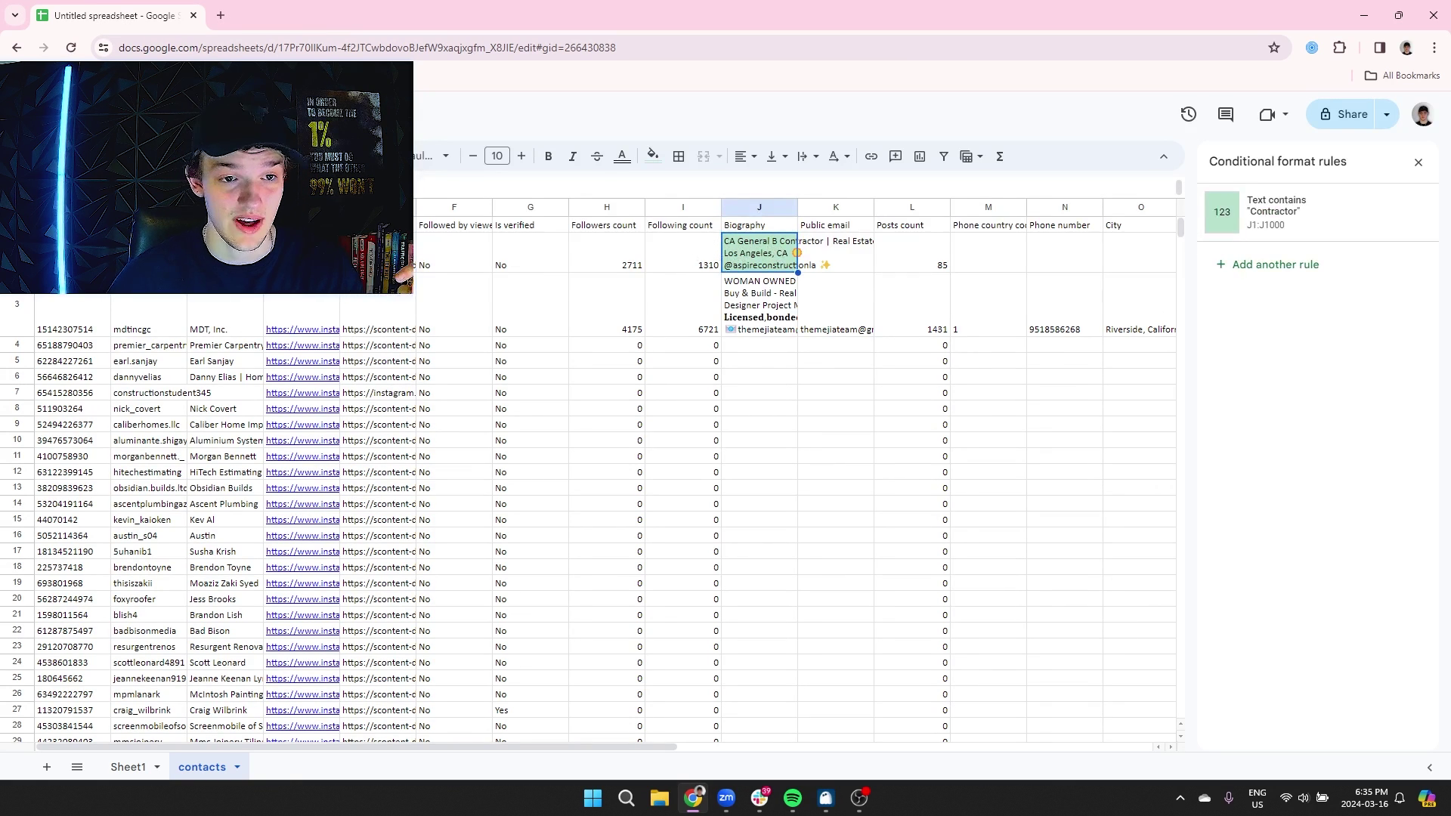
key(ctrl+a)
scroll(756, 469, right, 5)
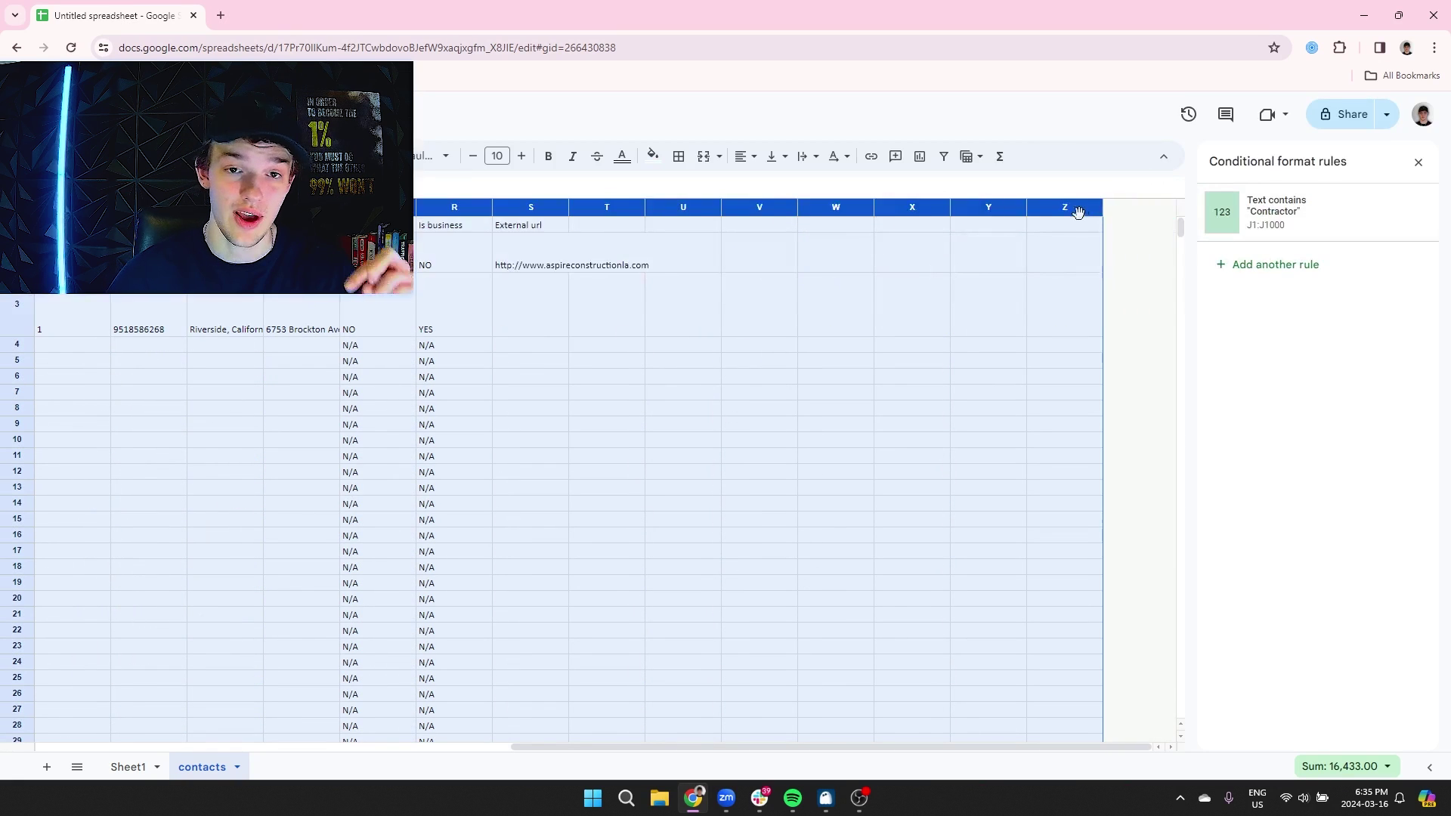
Create a filter and sort the Biography column by fill colour with white rows first
click(944, 158)
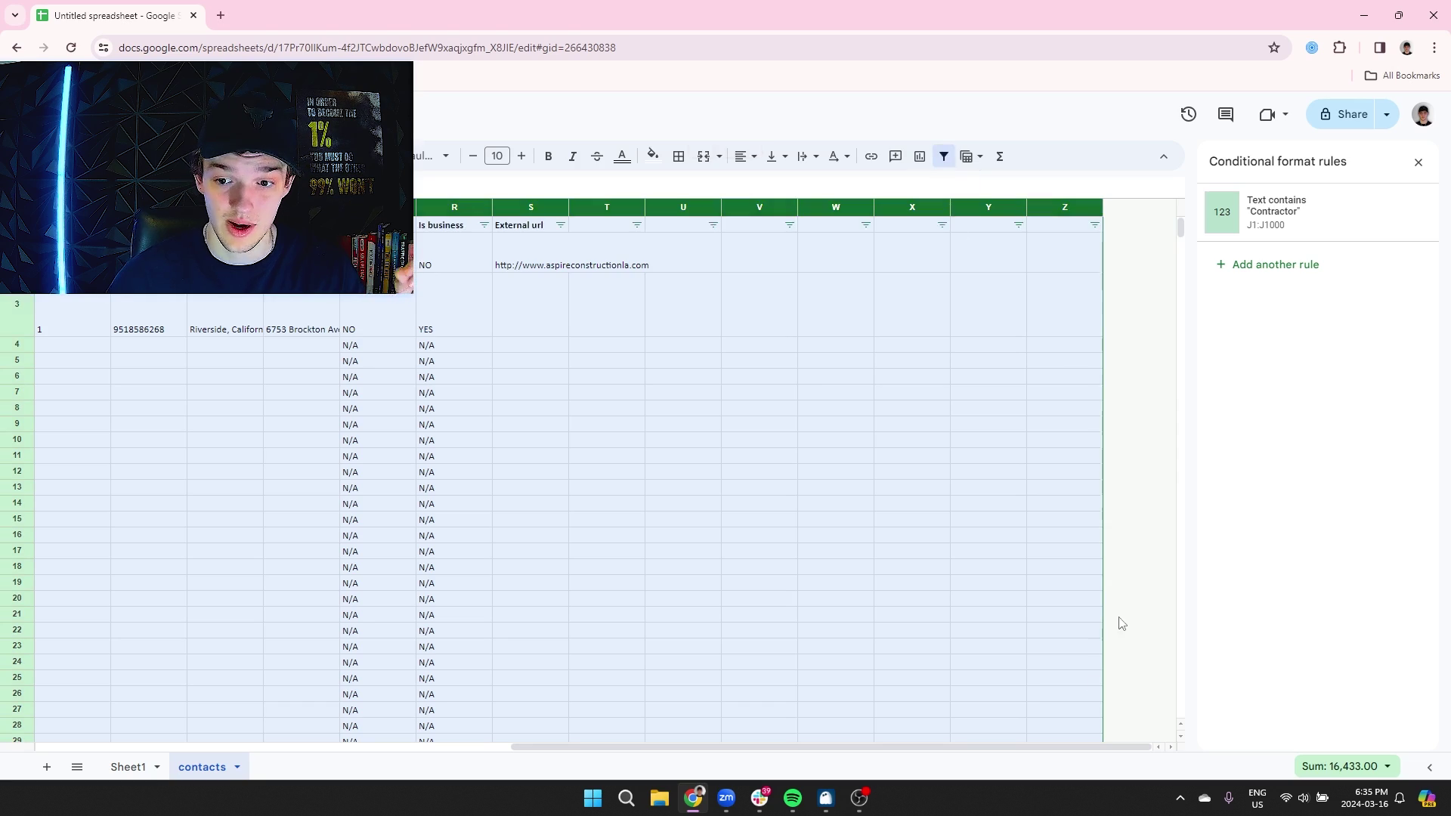
drag(946, 746, 473, 747)
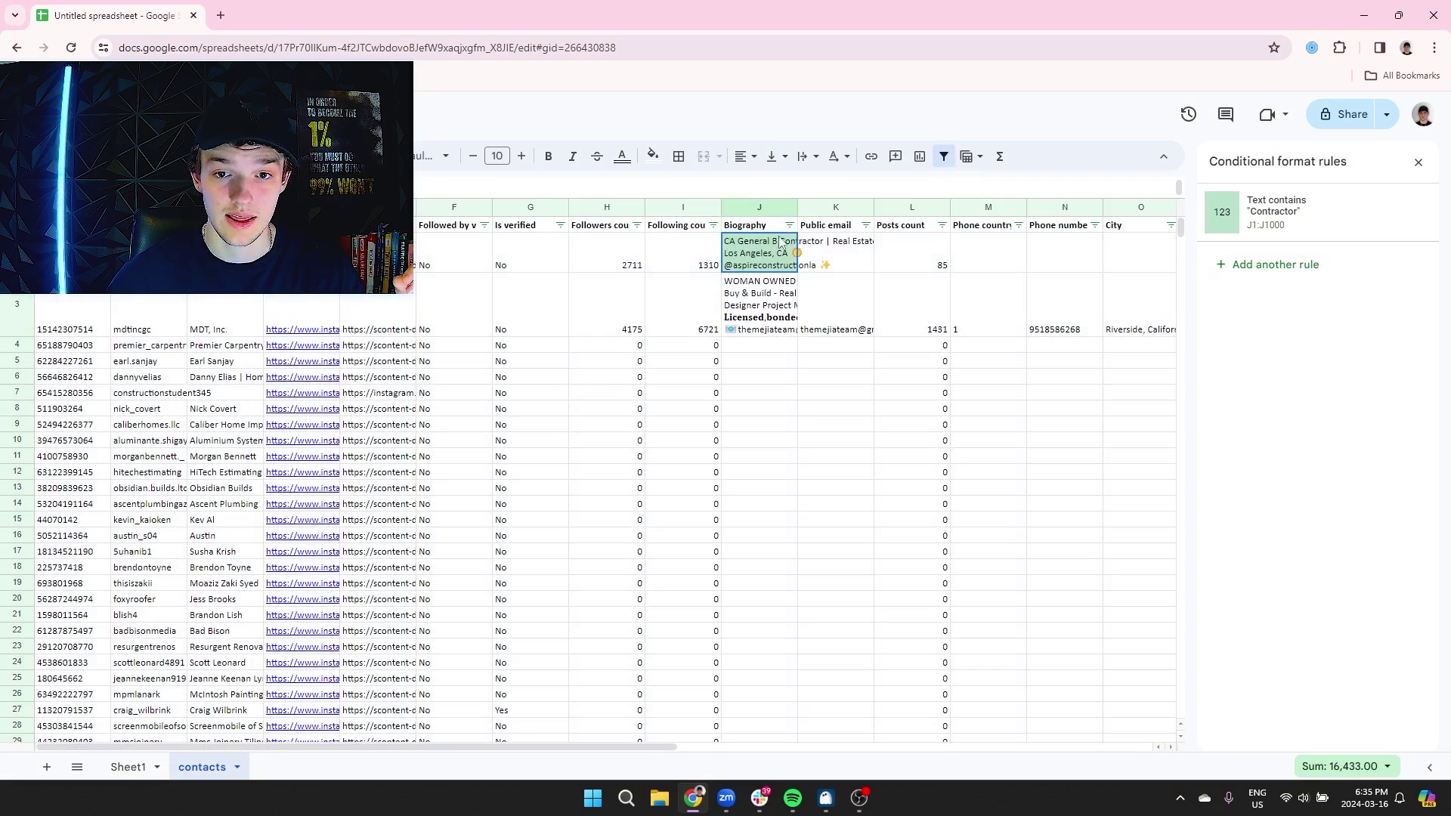
click(789, 226)
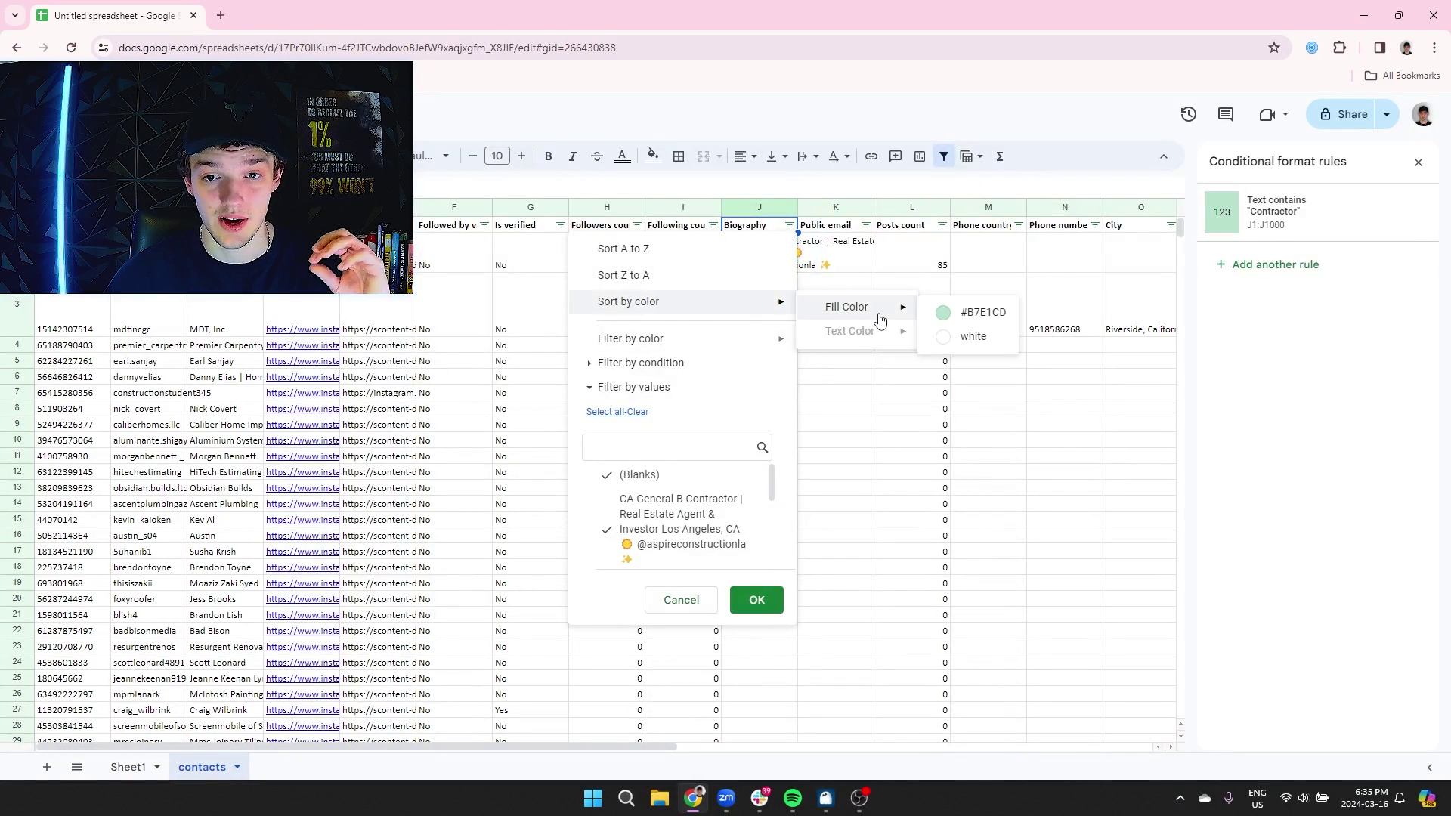
click(988, 328)
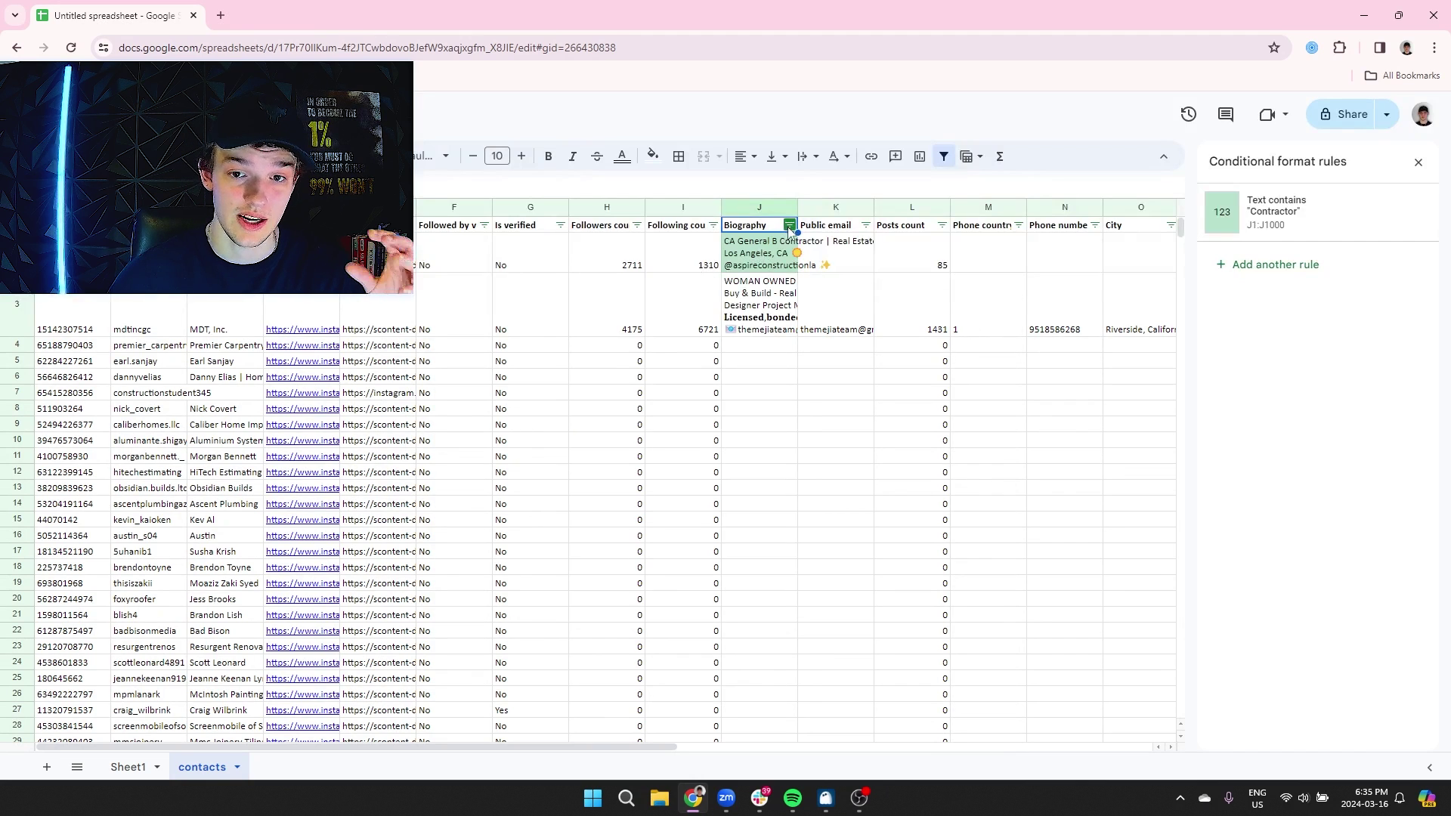
click(789, 226)
mouse_move(657, 307)
mouse_move(862, 315)
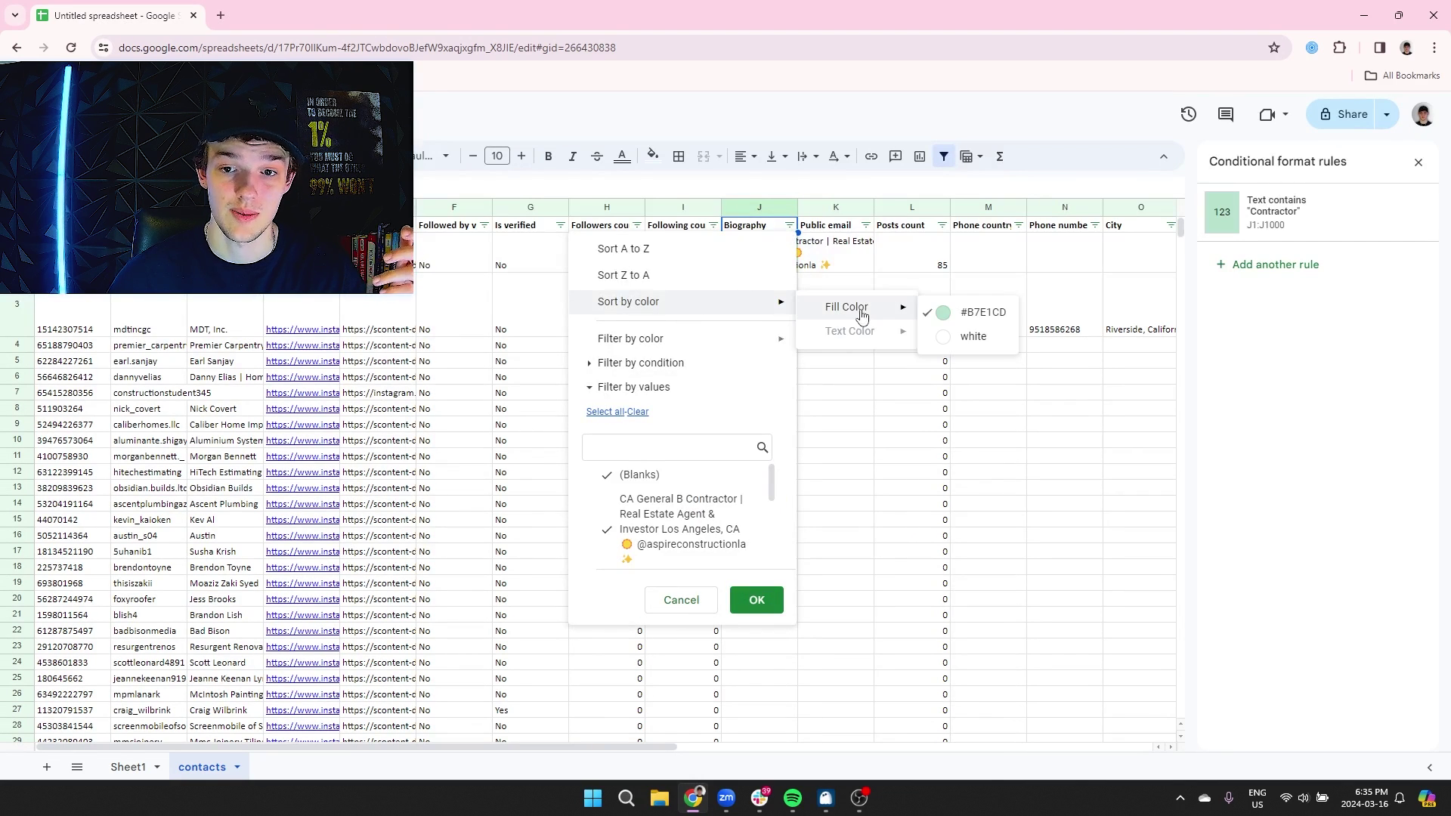
click(974, 336)
Jump to green row 1000 and open the lead's Instagram profile link from cell D1000
scroll(1147, 288, down, 3)
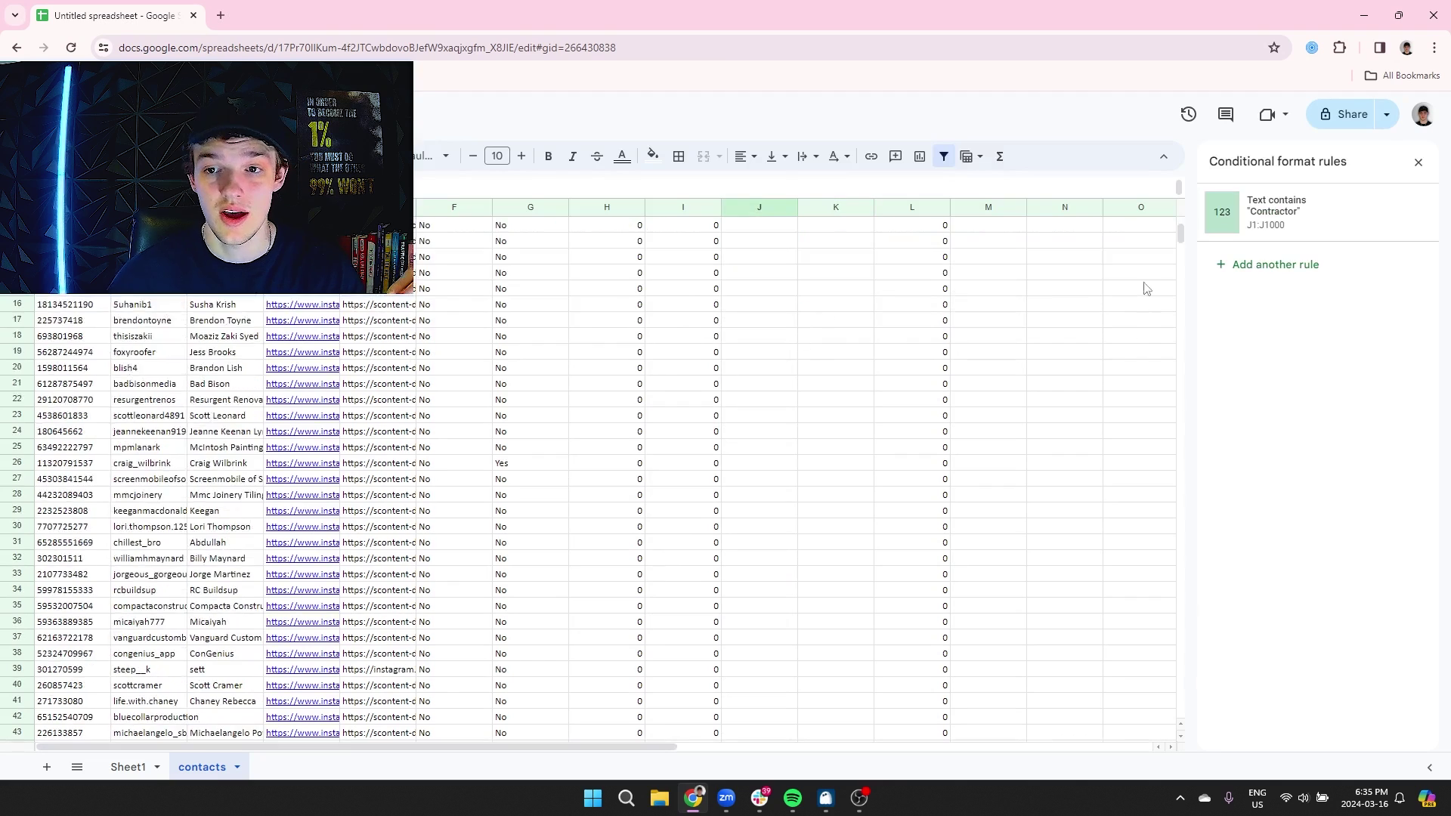
scroll(1147, 289, down, 3)
key(ctrl+Down)
click(3, 699)
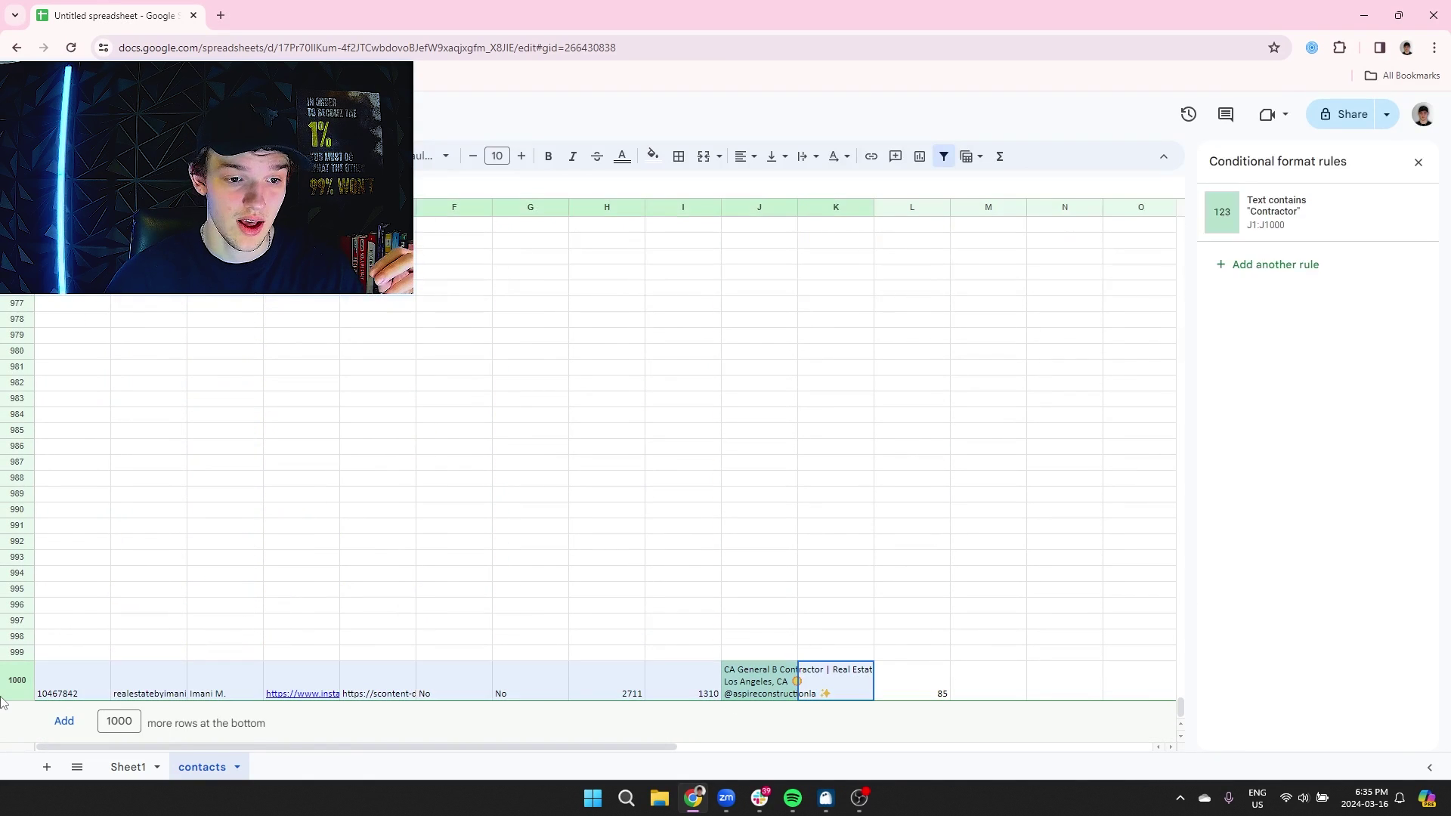
click(193, 674)
scroll(1176, 580, up, 10)
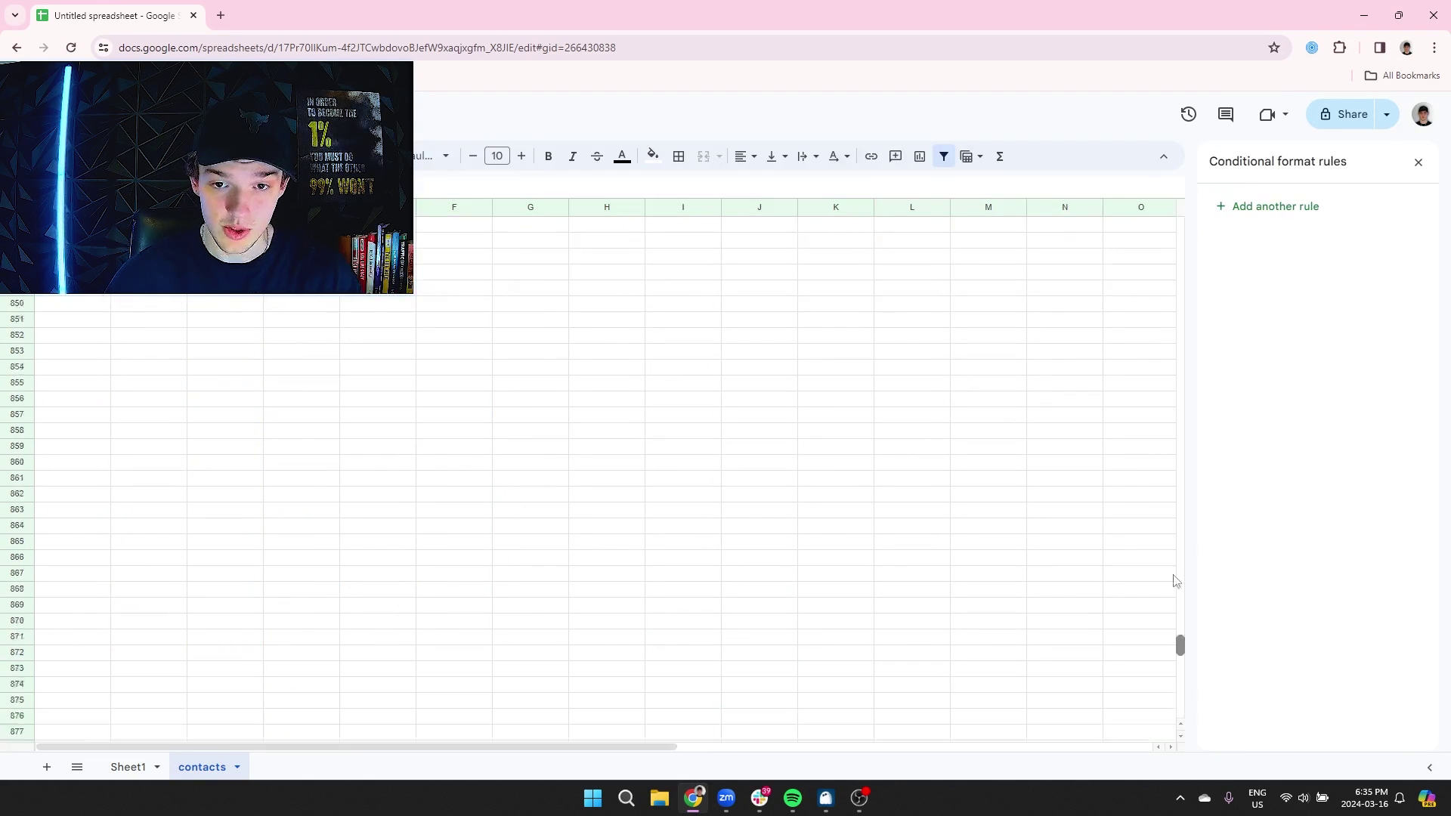
scroll(1176, 580, up, 15)
drag(1174, 283, 1076, 776)
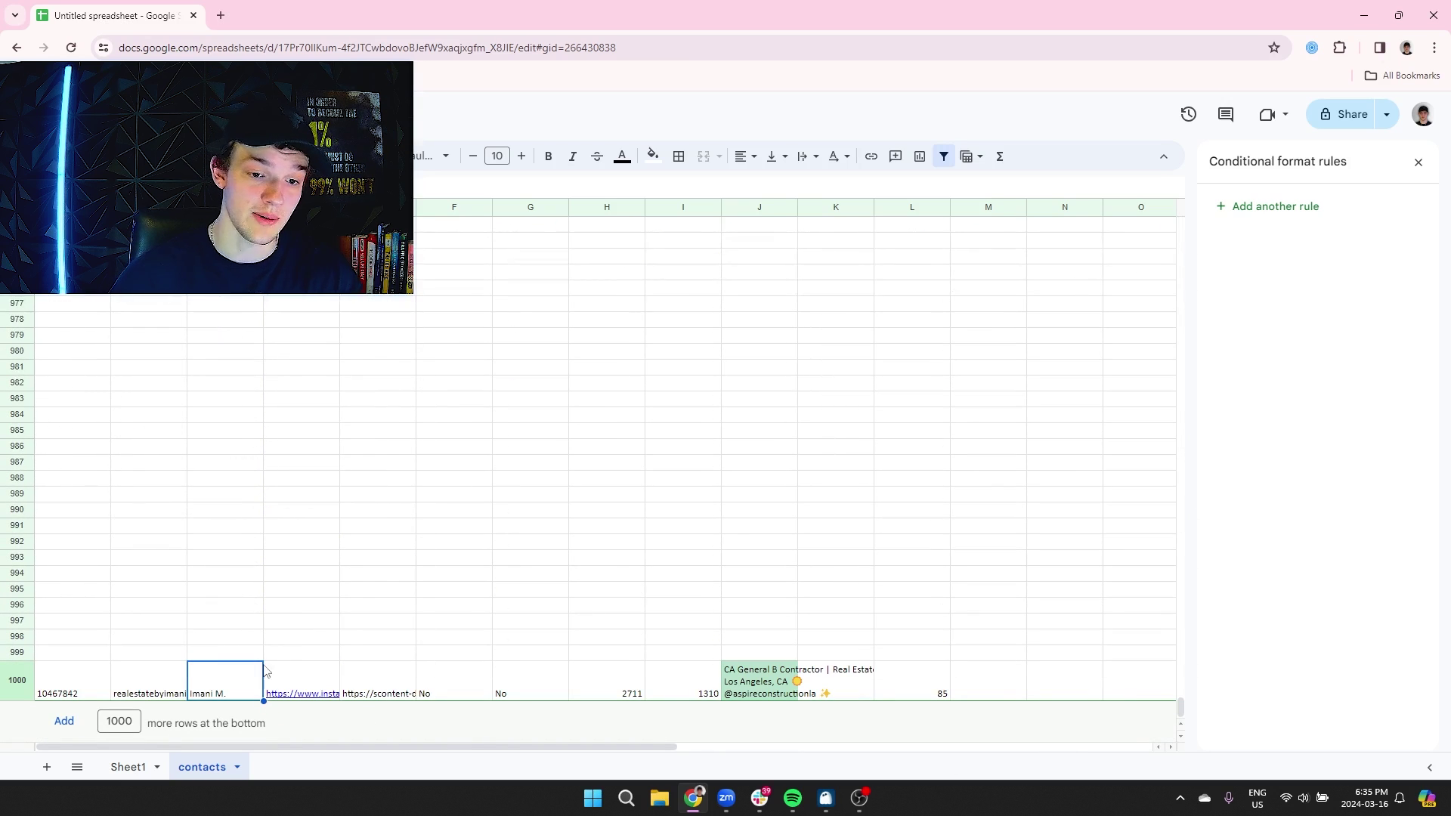
click(316, 692)
click(317, 715)
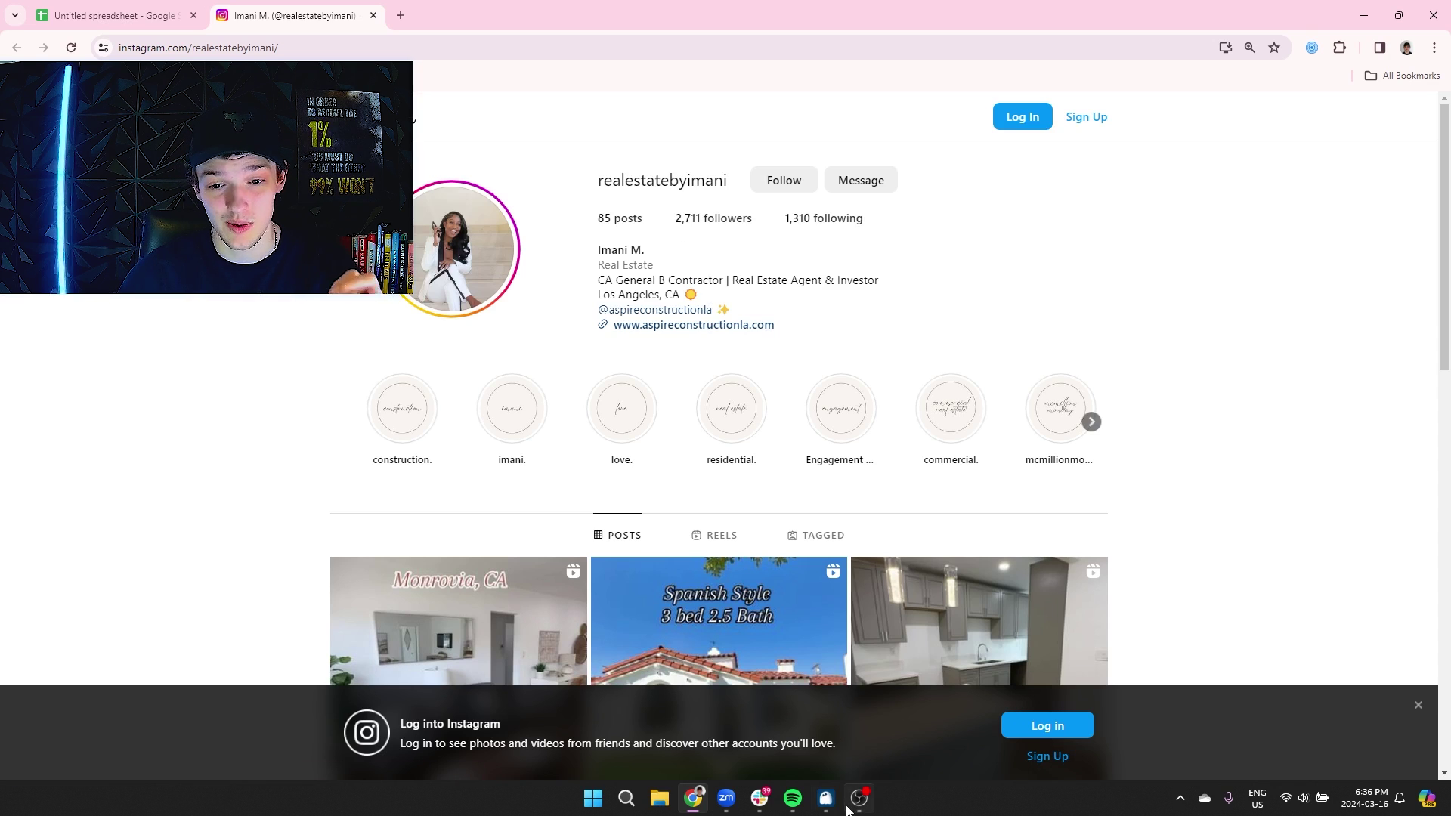
Bring up the Hidemyacc profiles manager, move it aside, and select the lead's username on the profile
click(827, 800)
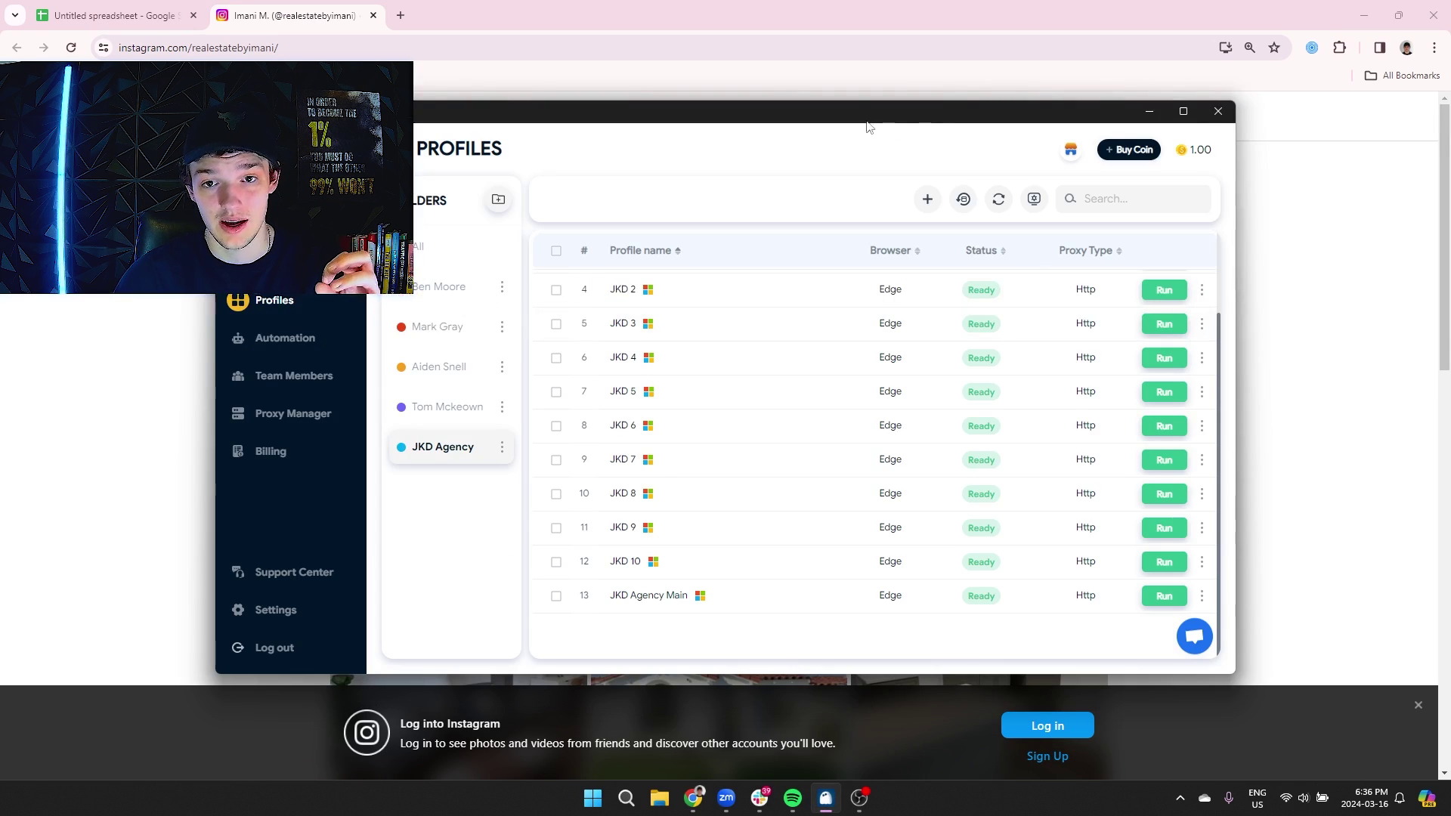
drag(868, 127, 1450, 81)
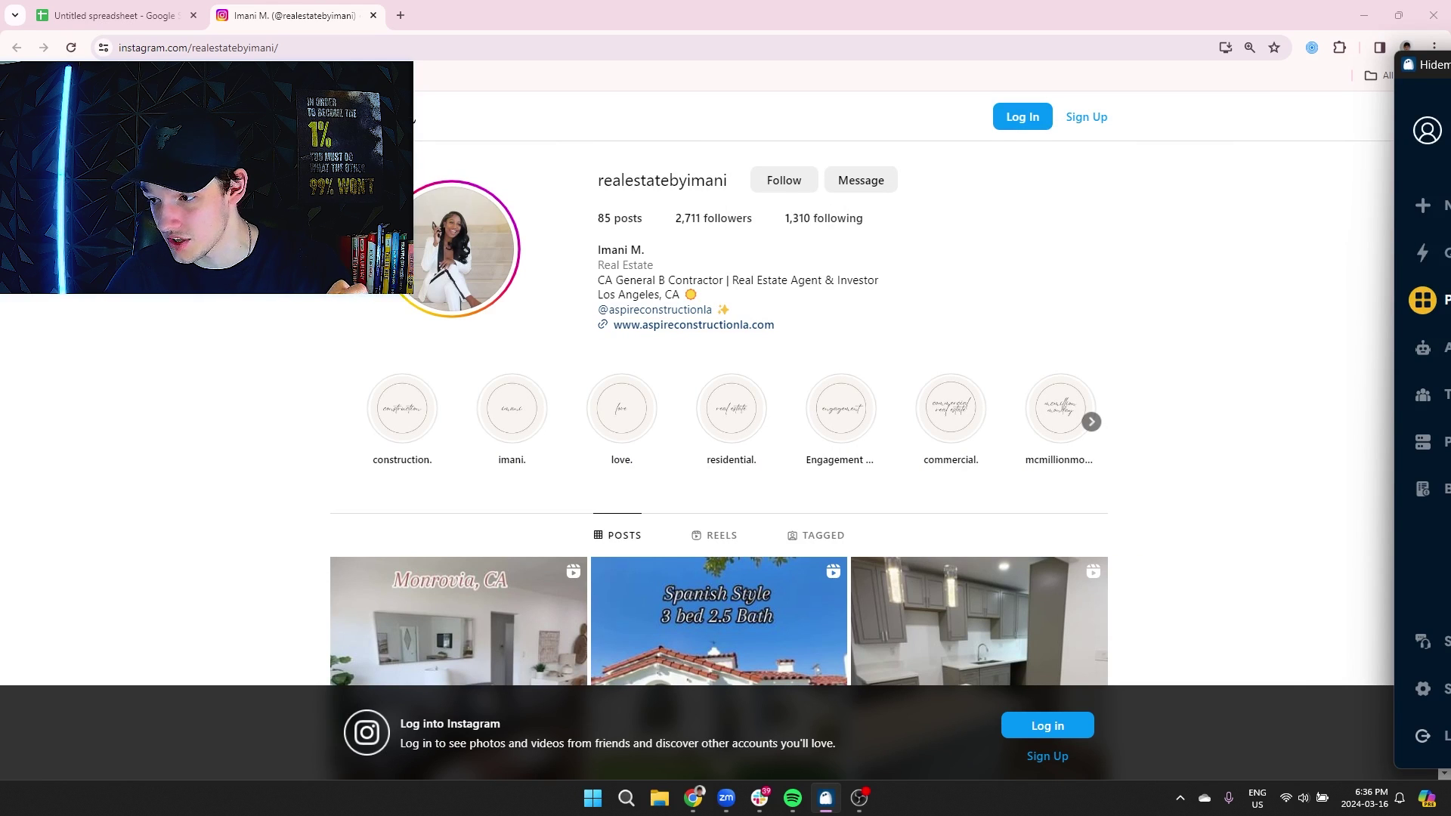
key(alt+Tab)
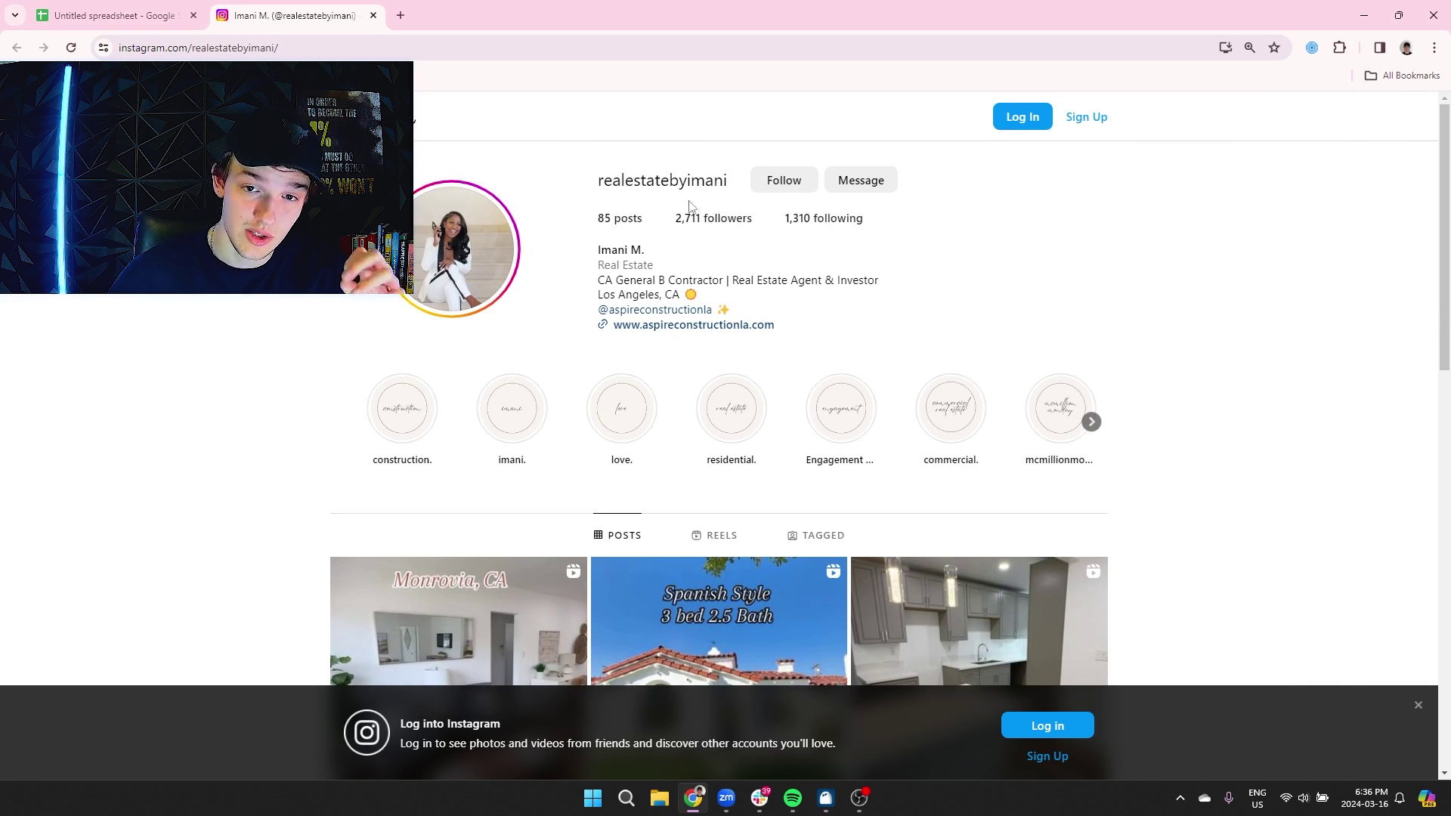
double_click(609, 183)
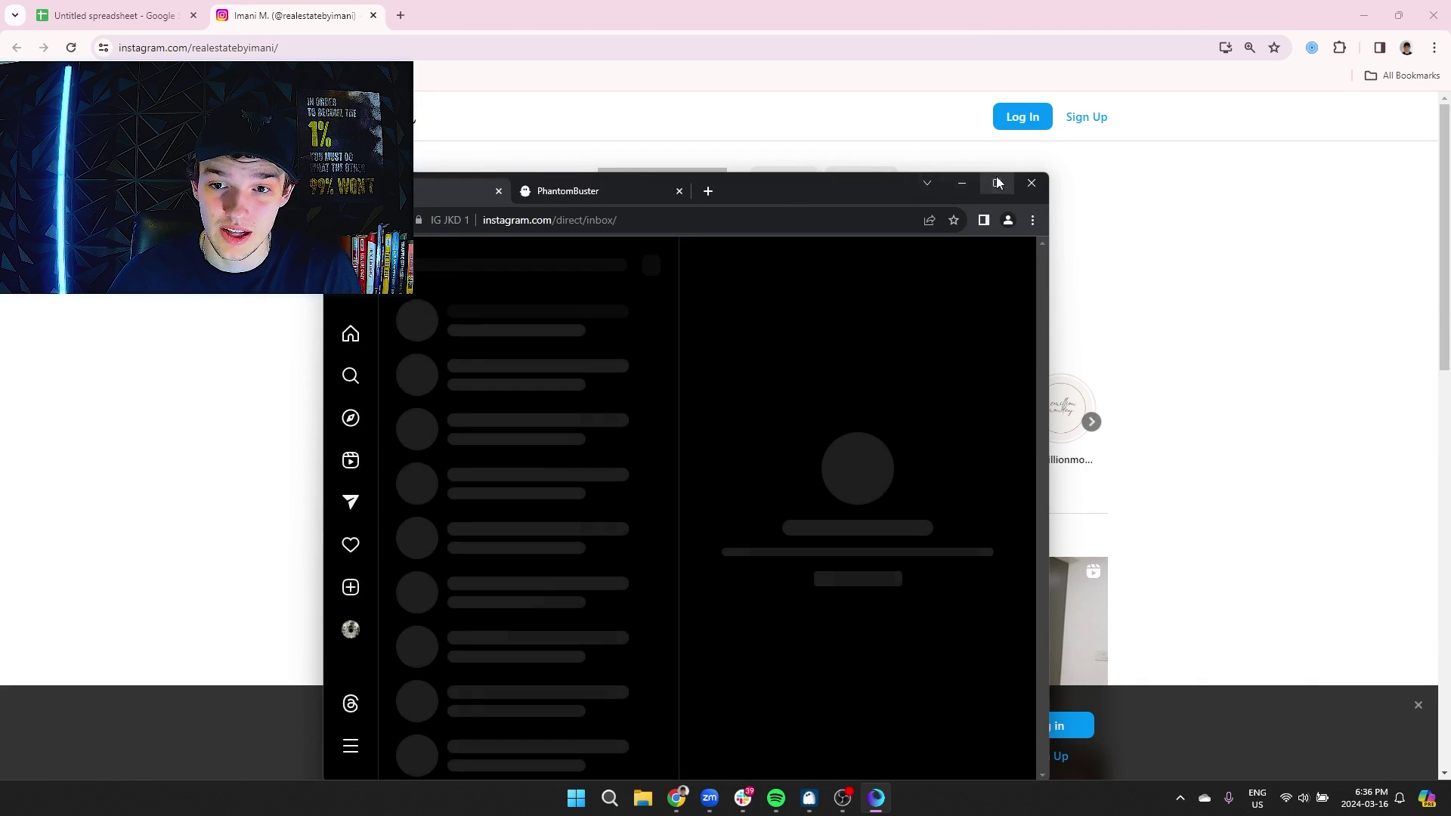
Launch the second Instagram account's window and open its direct messages inbox
double_click(924, 181)
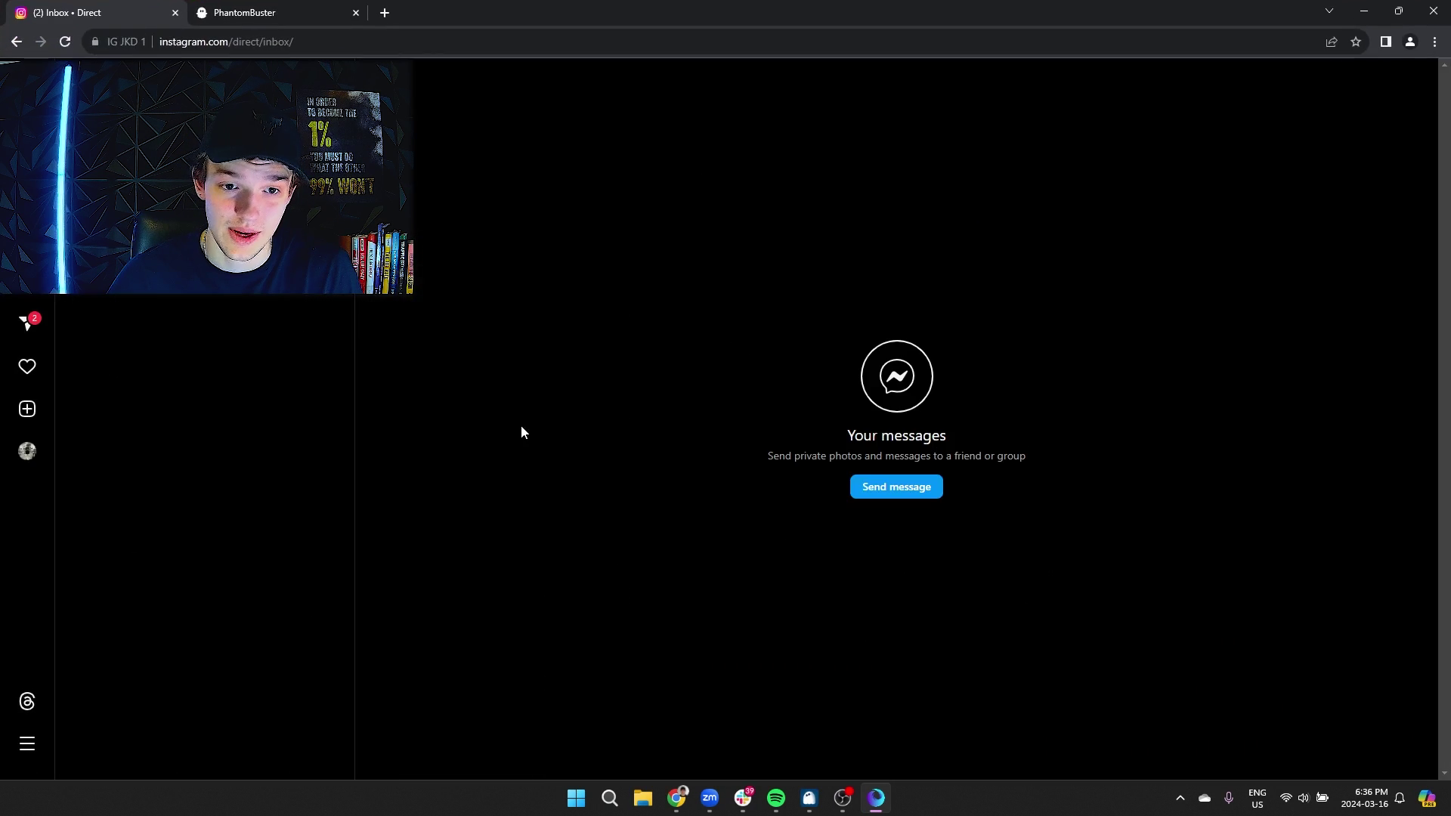
click(28, 155)
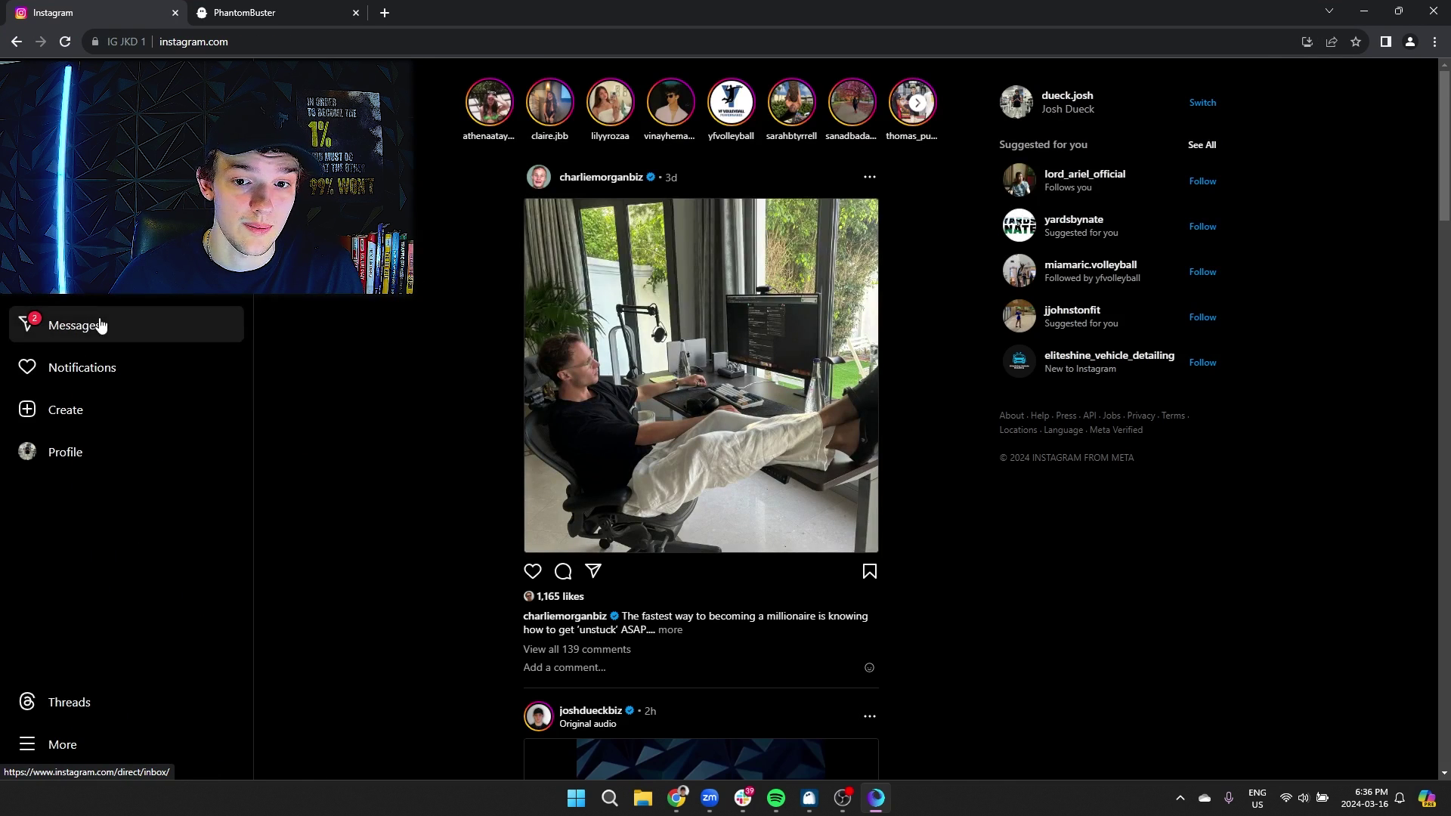
click(101, 326)
text(shawnvandyke)
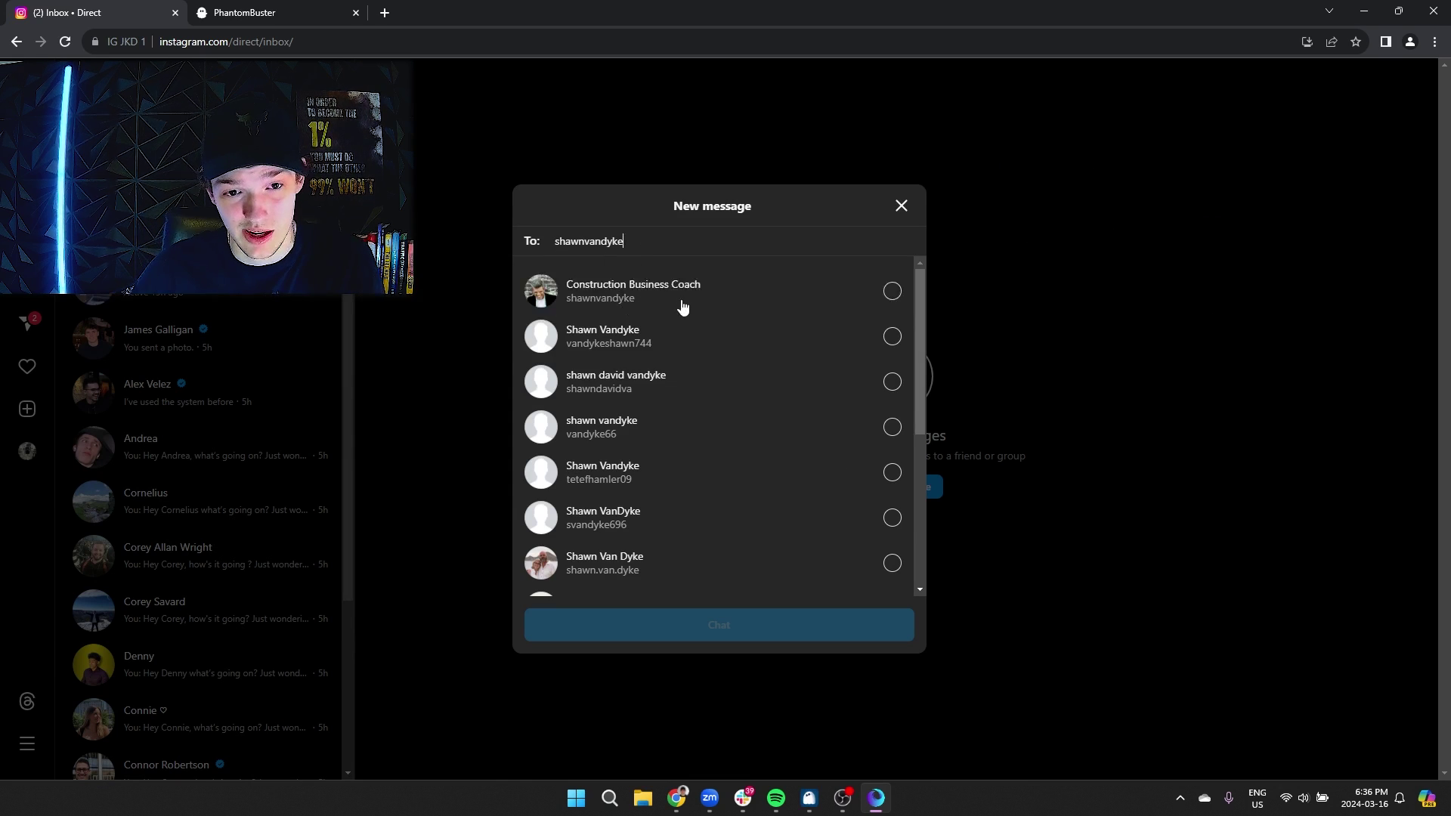
Copy the lead's username from their profile, paste it as the recipient, and start the chat
drag(809, 12, 1162, 255)
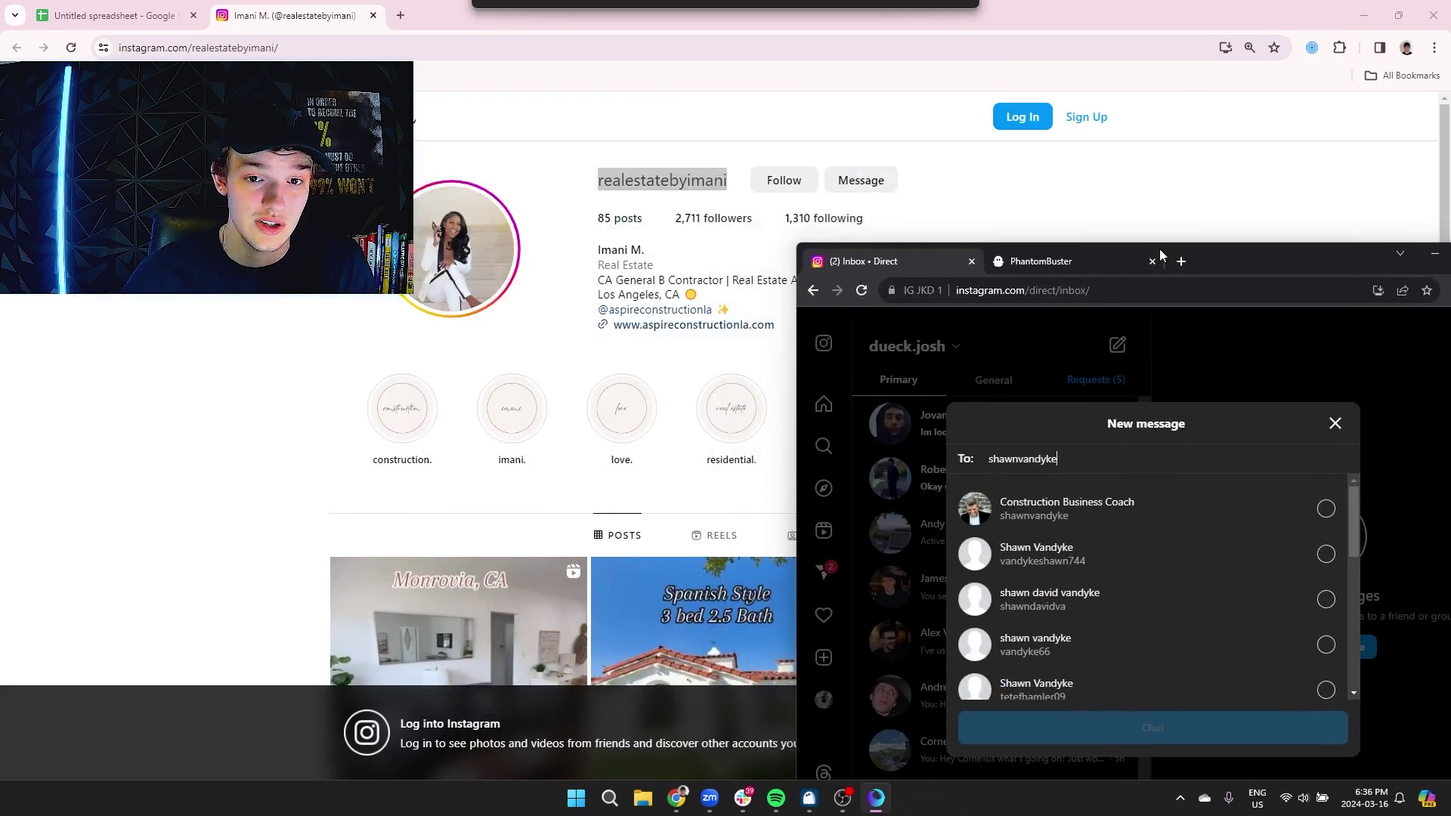
click(740, 181)
mouse_move(731, 180)
mouse_down()
mouse_move(586, 179)
mouse_move(747, 196)
mouse_up()
key(ctrl+c)
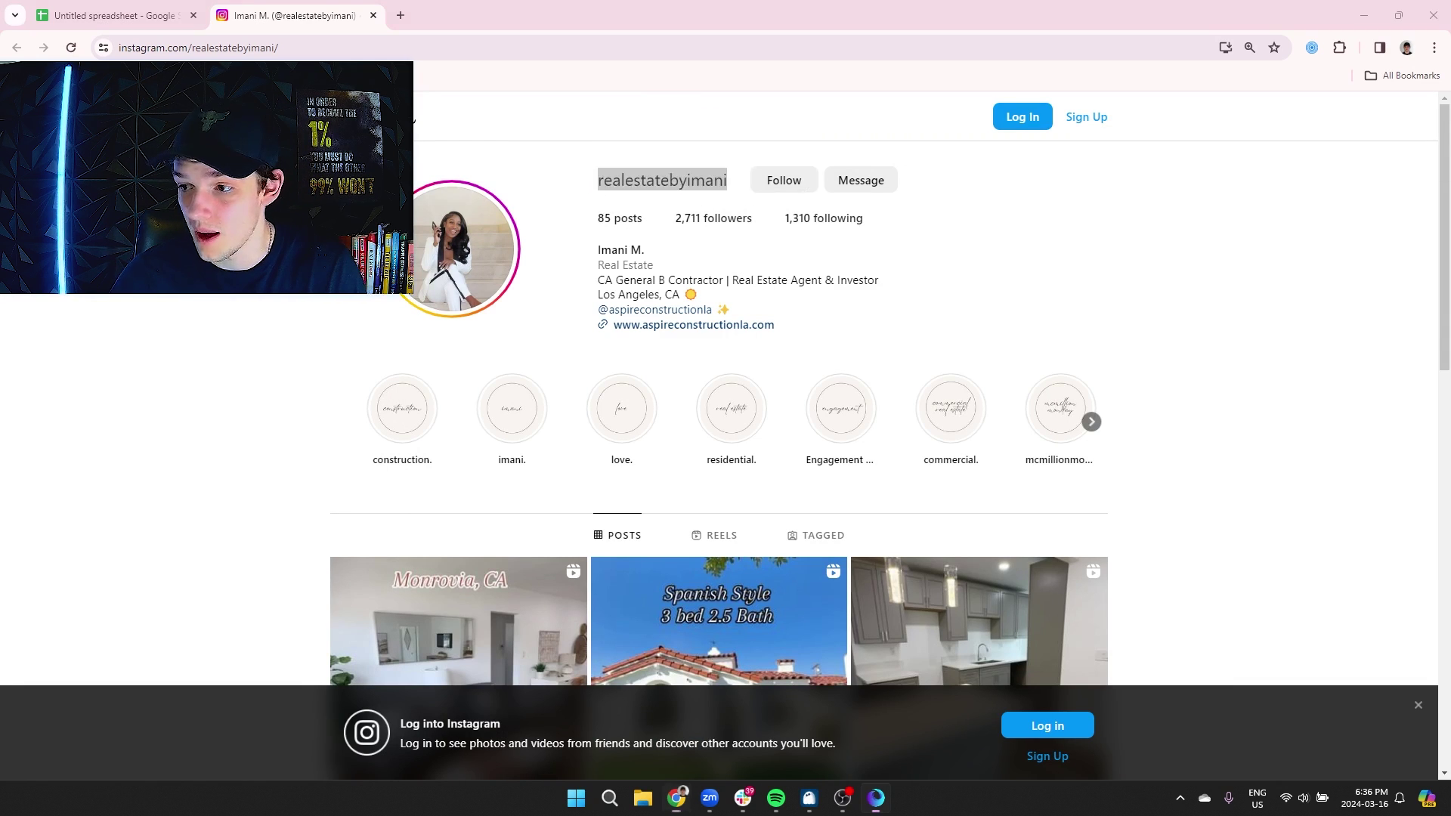
key(alt+Tab)
key(ctrl+v)
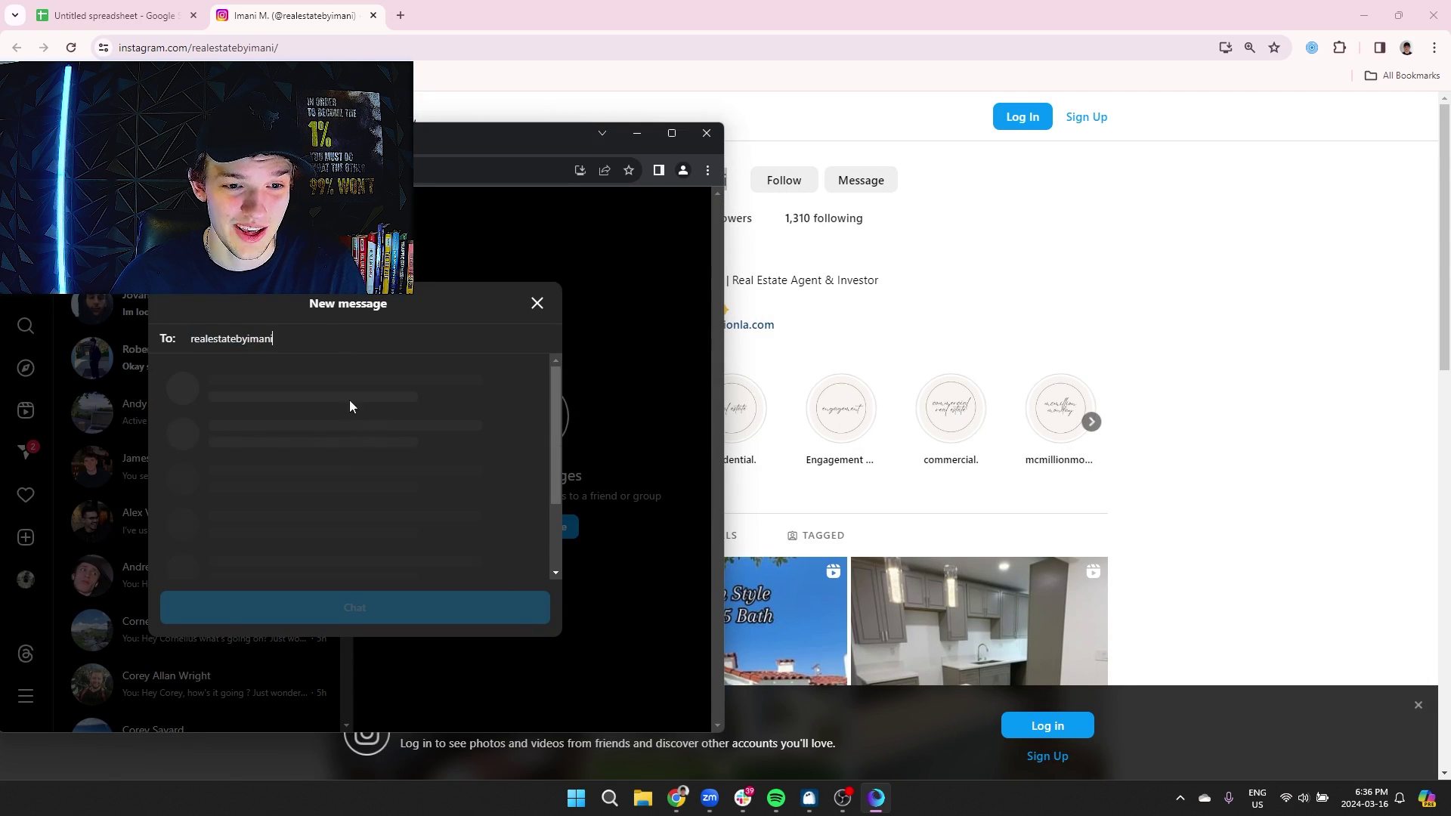
click(301, 391)
click(276, 606)
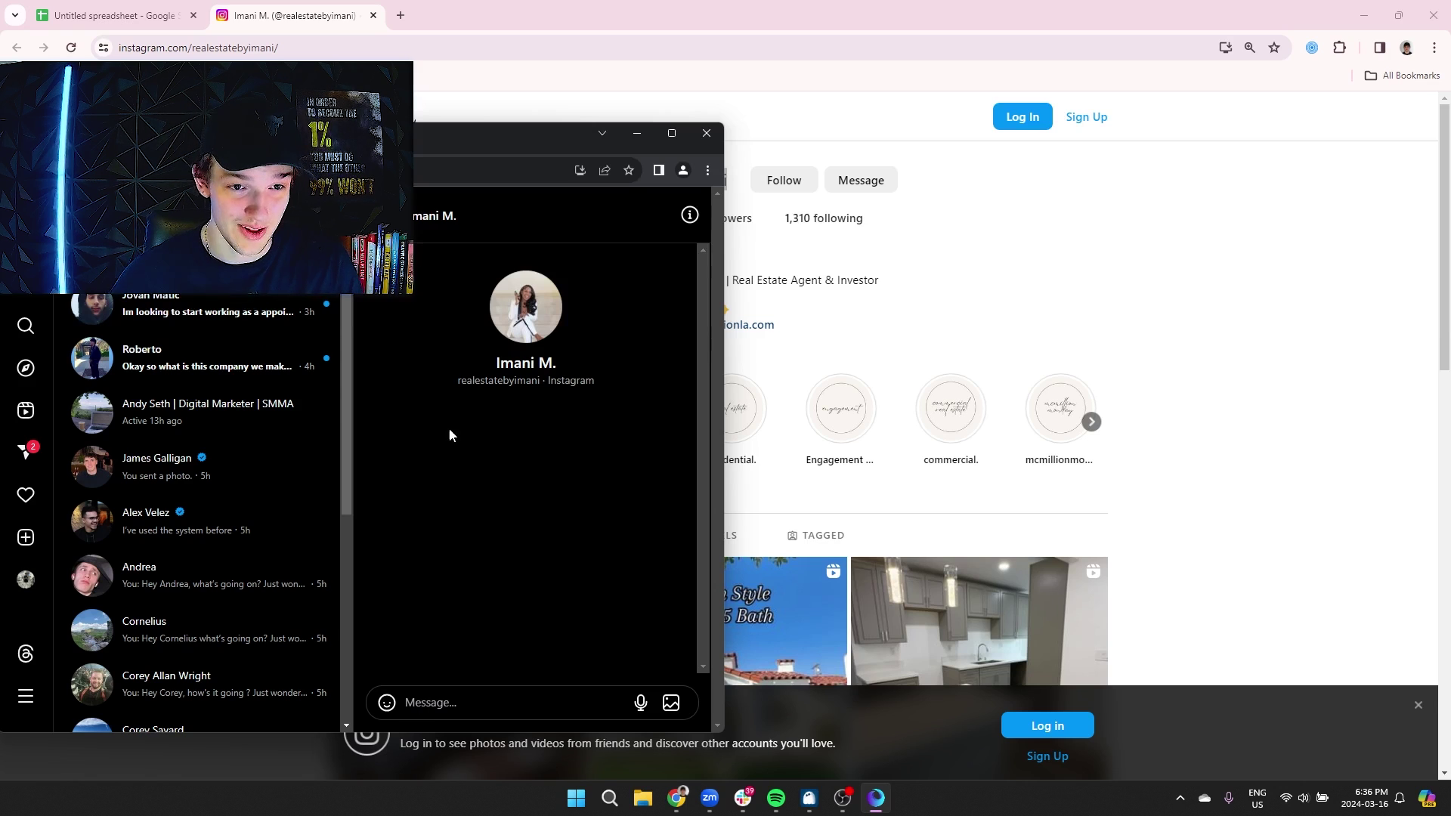
Close the dark Instagram chat window to return to the lead's profile
click(695, 140)
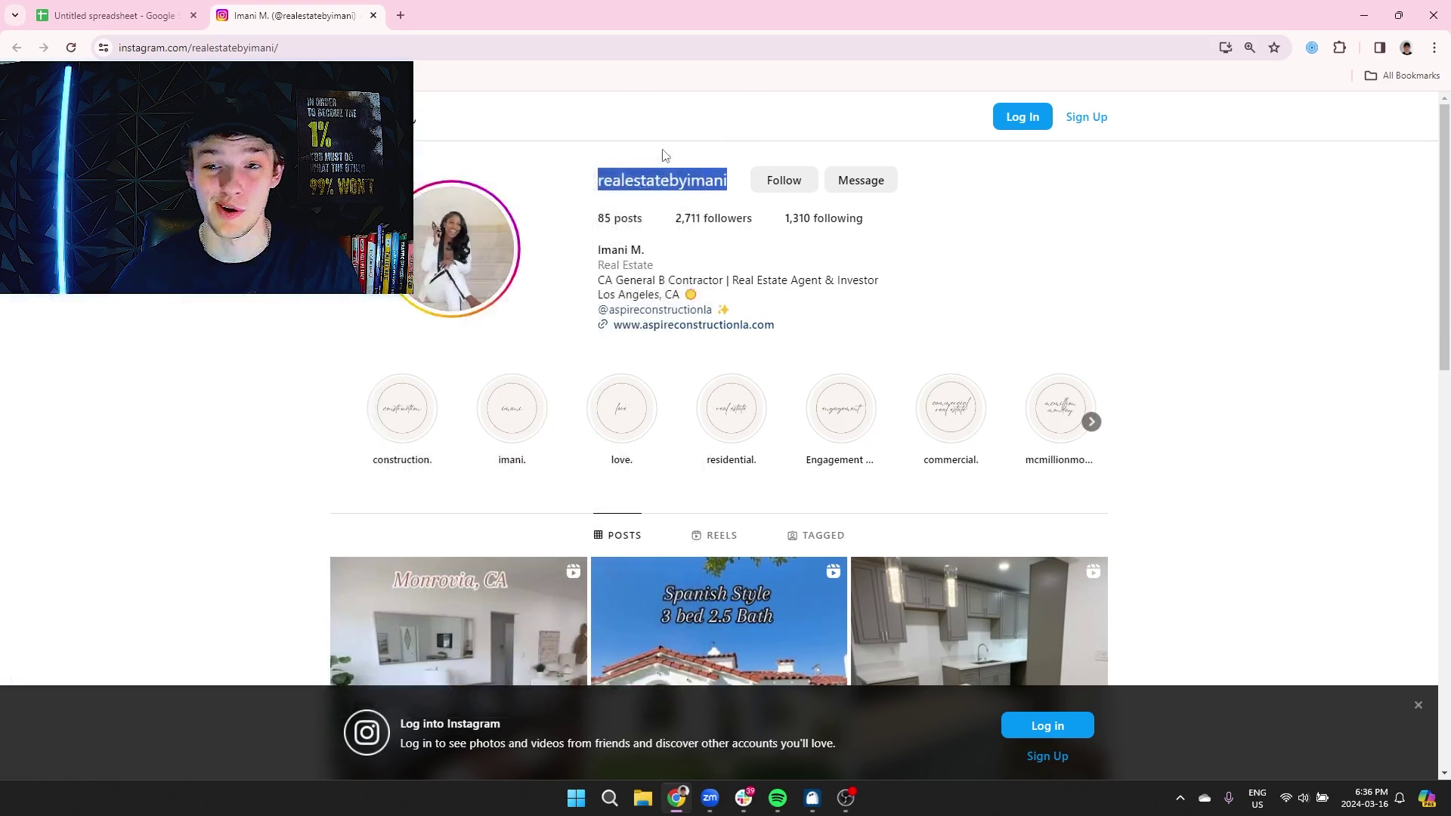